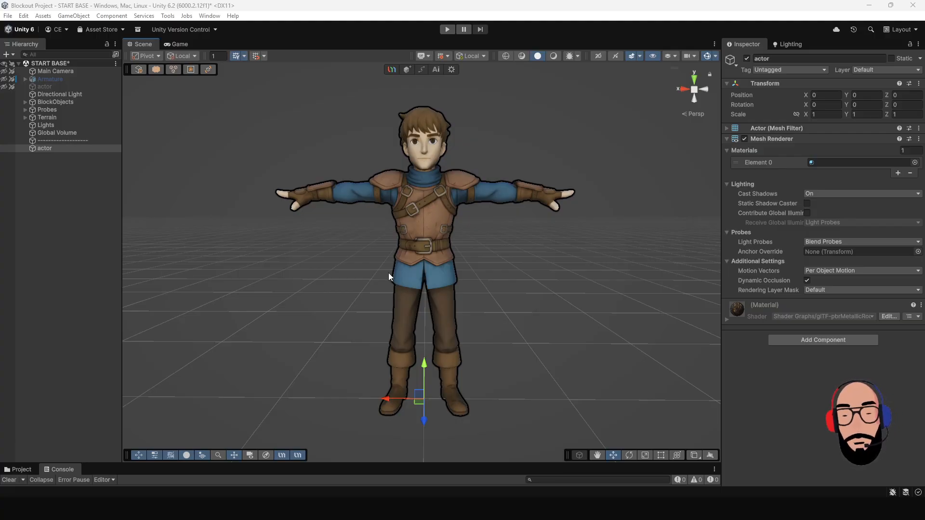
click(63, 152)
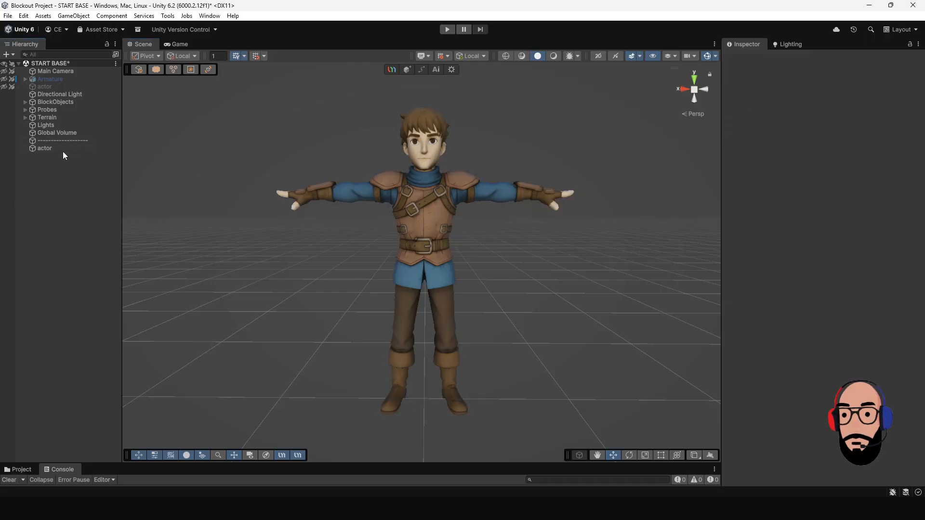
click(62, 150)
right_click(61, 150)
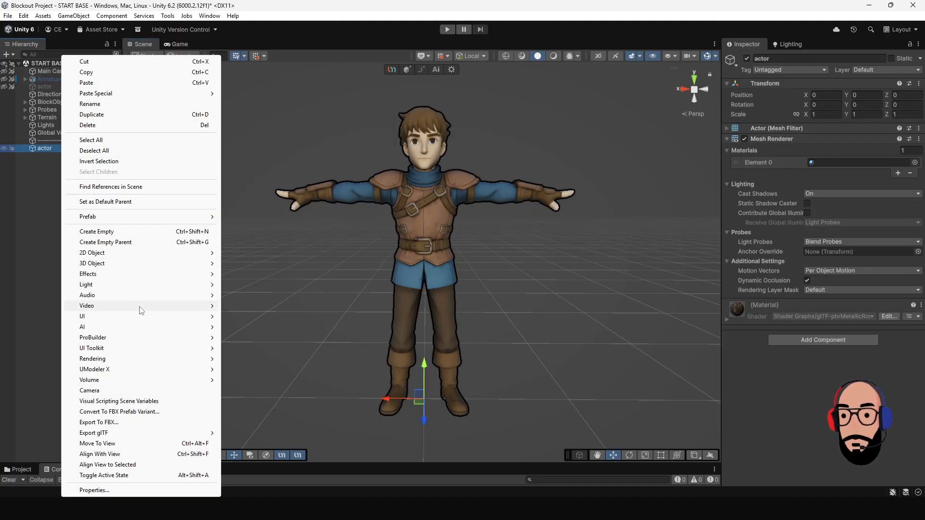
mouse_move(117, 372)
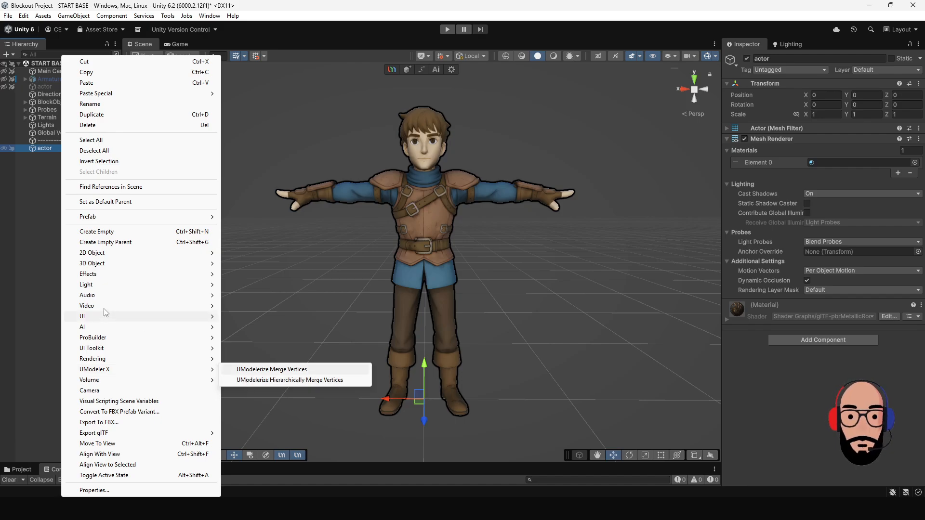
click(35, 260)
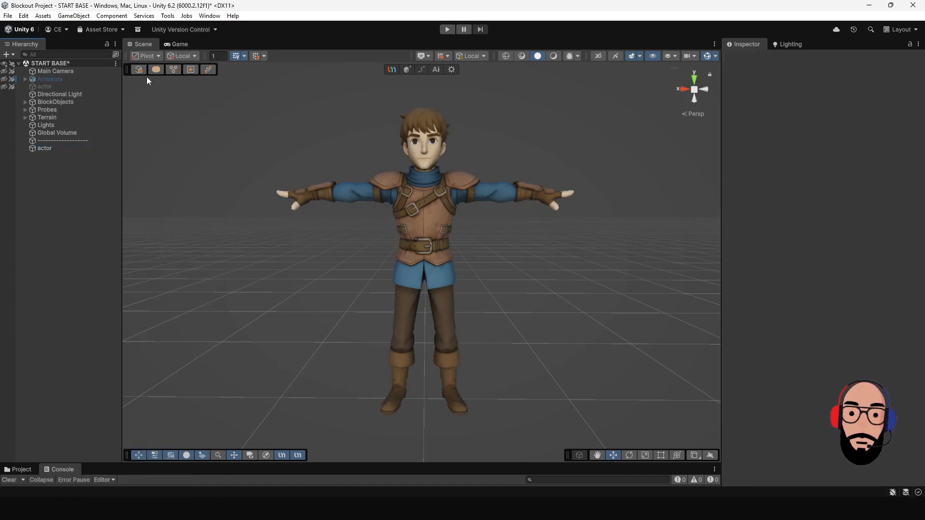
- Convert the actor mesh into a UModeler X editable mesh and save the scene
click(74, 149)
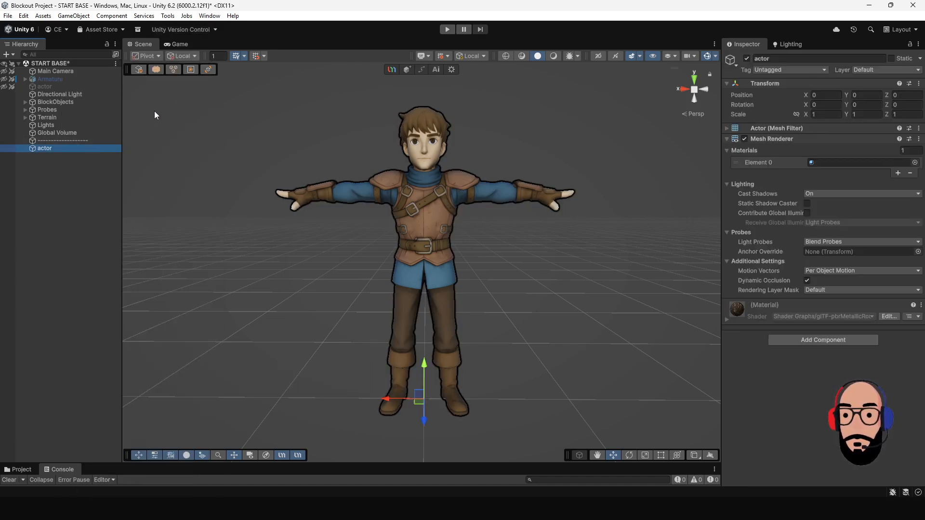
click(140, 70)
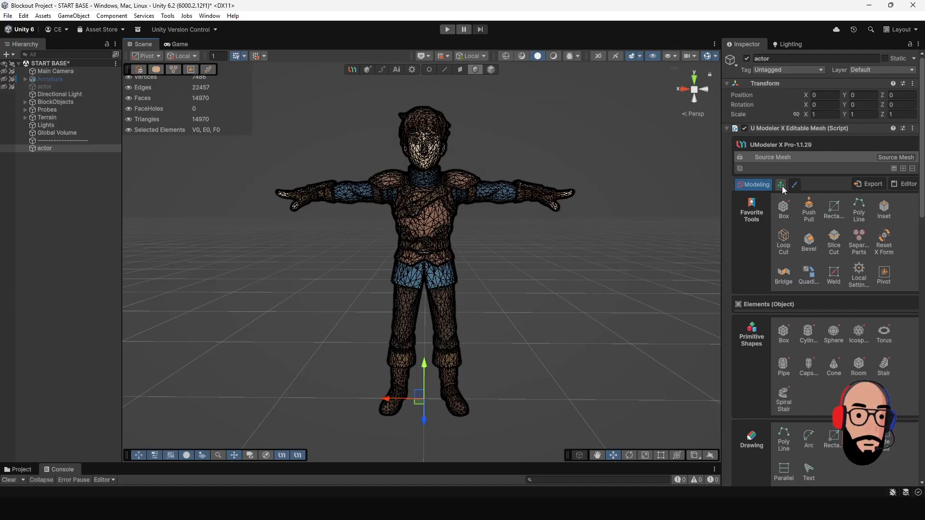
key(ctrl+s)
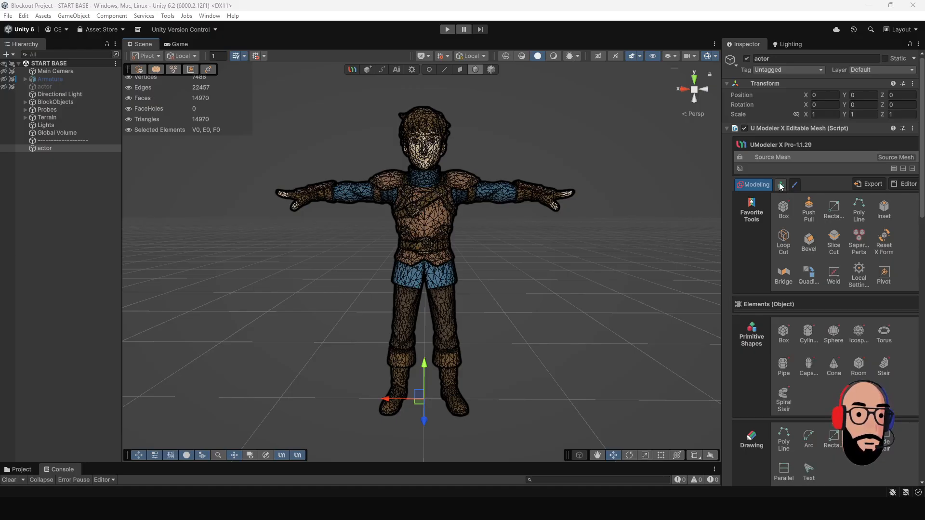
click(781, 185)
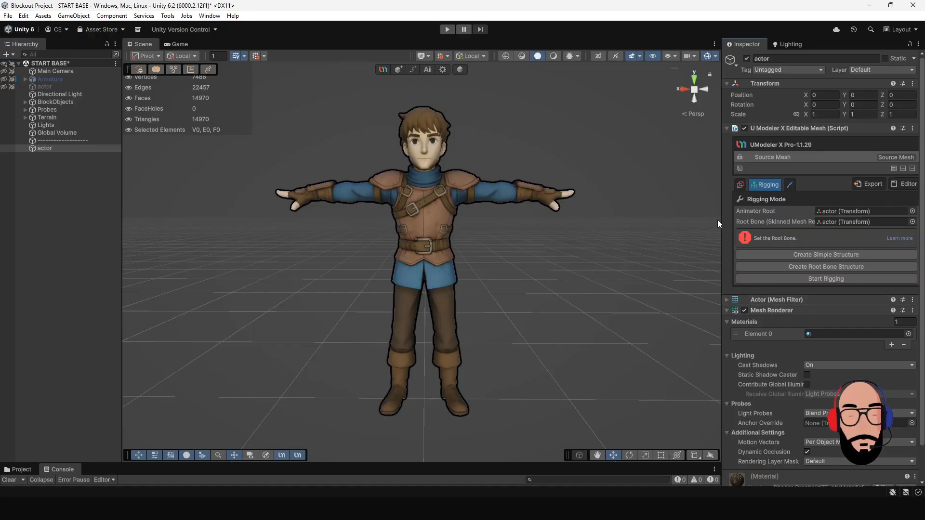
click(740, 185)
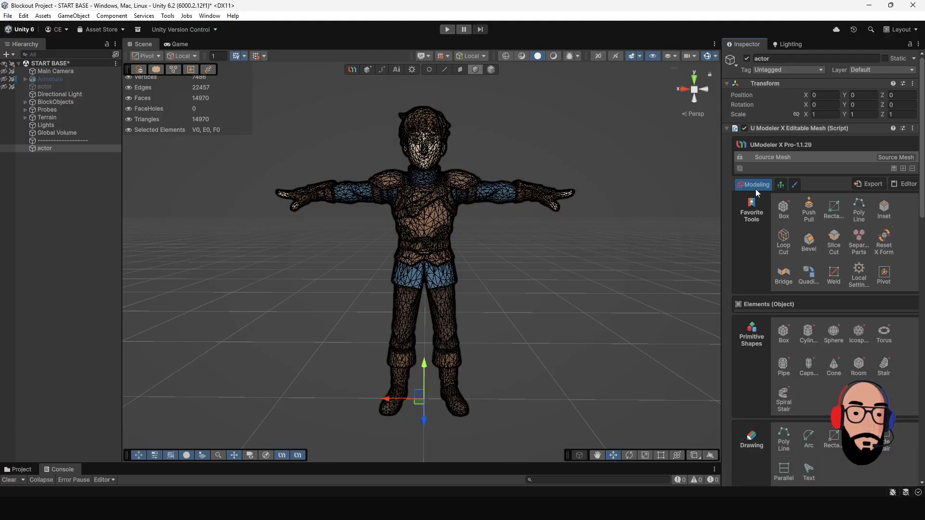
click(73, 170)
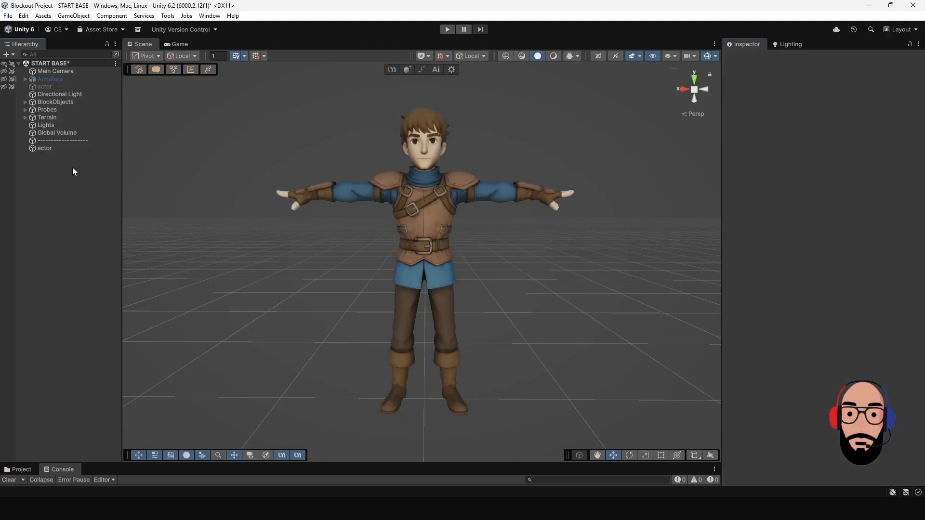
- Create an empty child object under actor and name it root
right_click(47, 148)
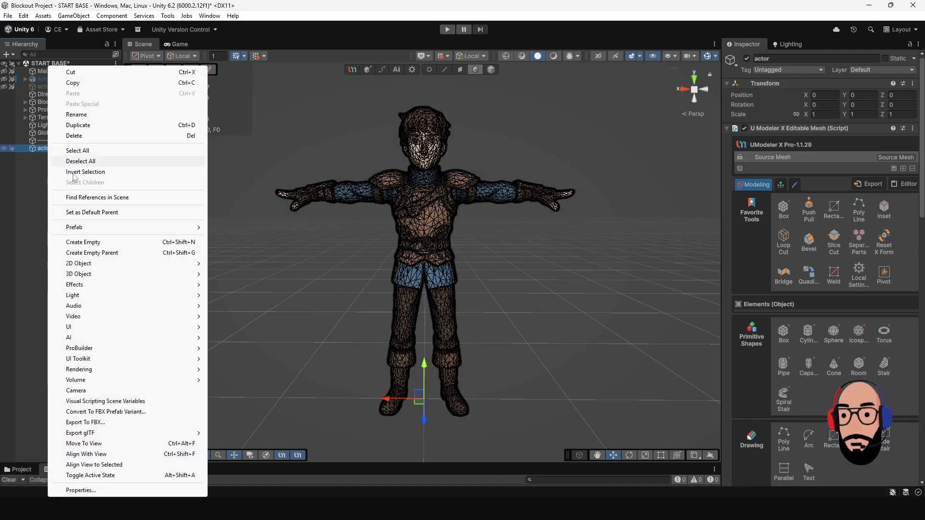
click(105, 244)
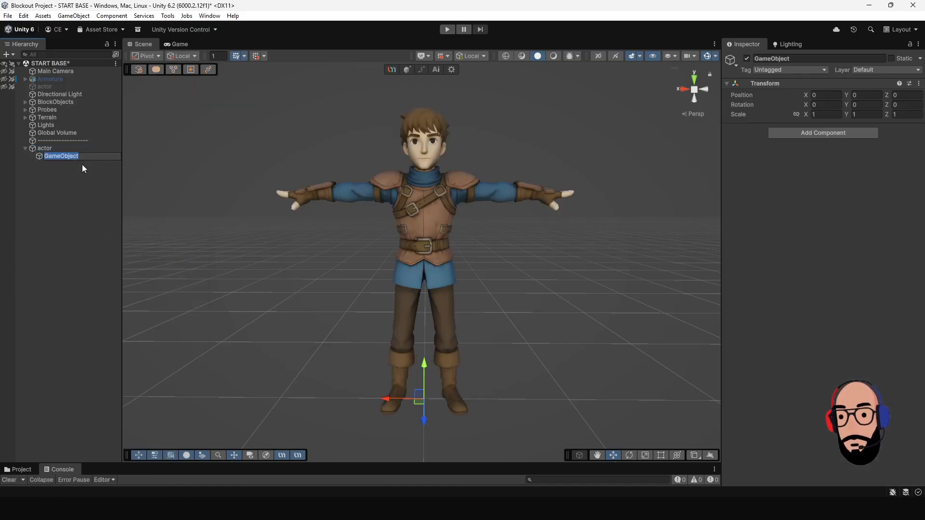
text(ro)
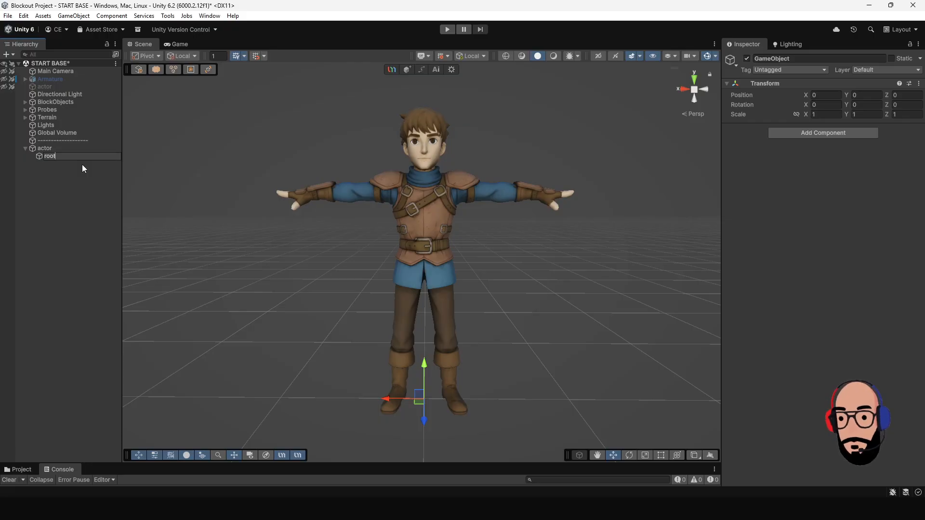
text(ot)
key(Return)
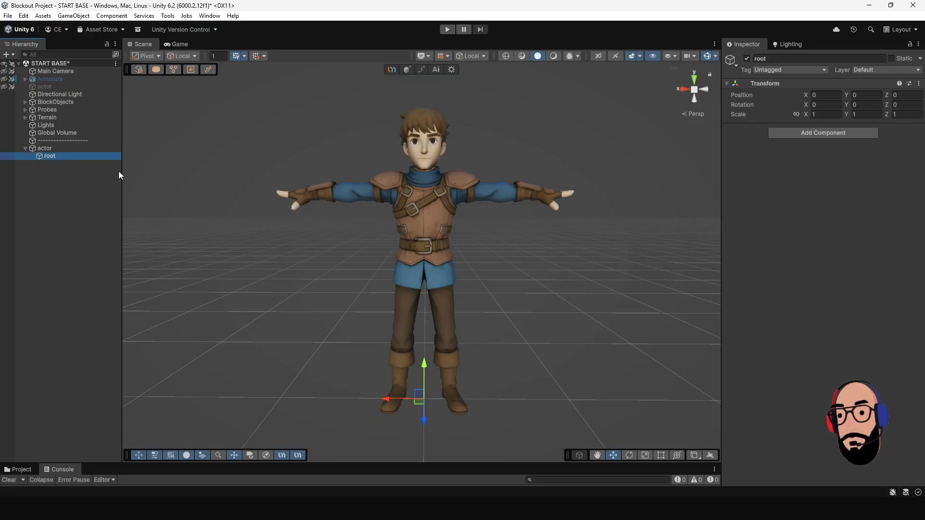
click(118, 172)
click(86, 156)
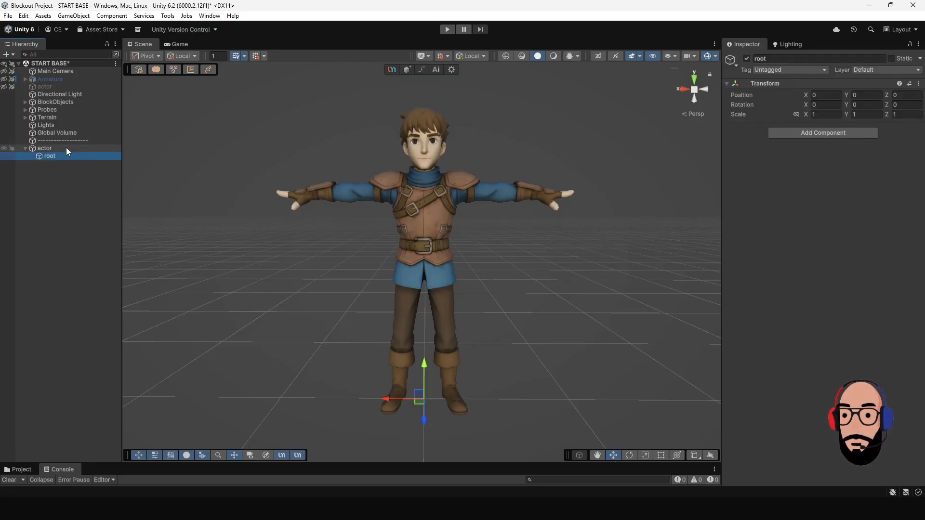
- In actor's Rigging mode, assign the root object as both the Animator Root and the Skinned Mesh Renderer's Root Bone
click(48, 149)
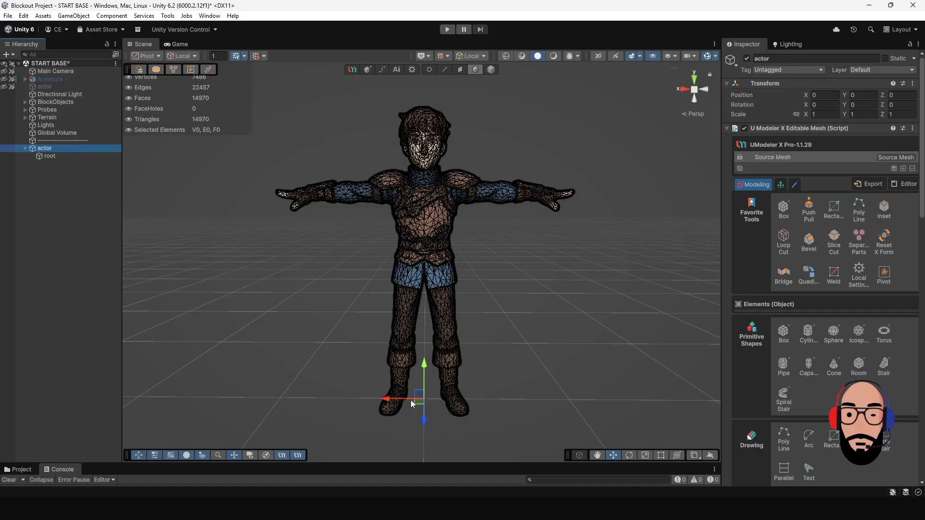
click(61, 156)
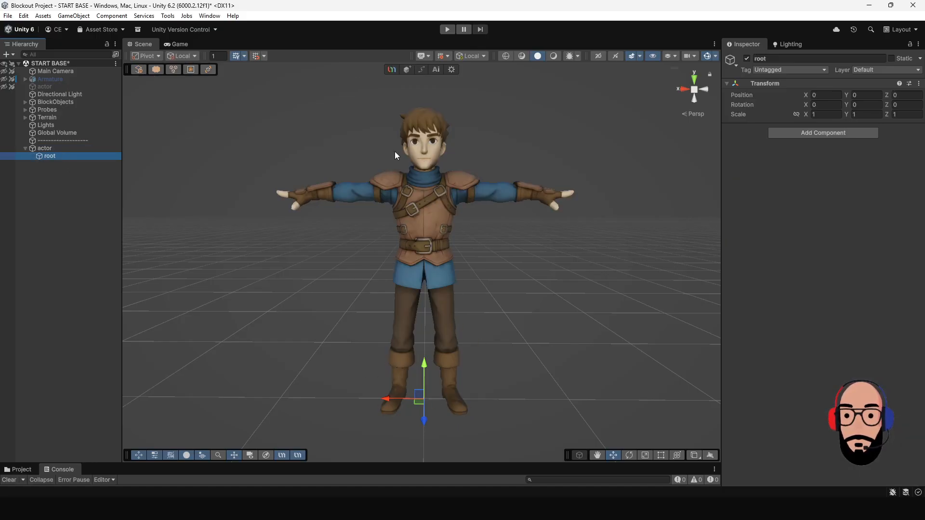
click(49, 149)
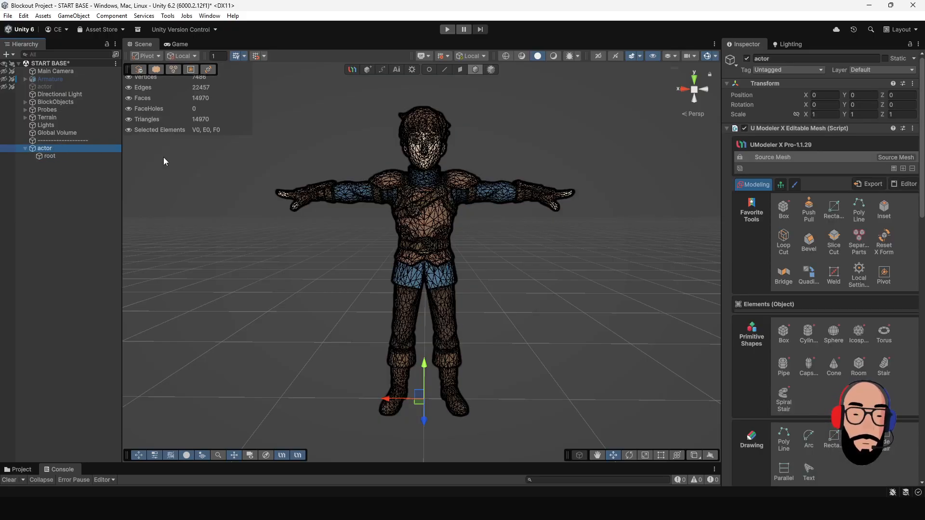
click(781, 186)
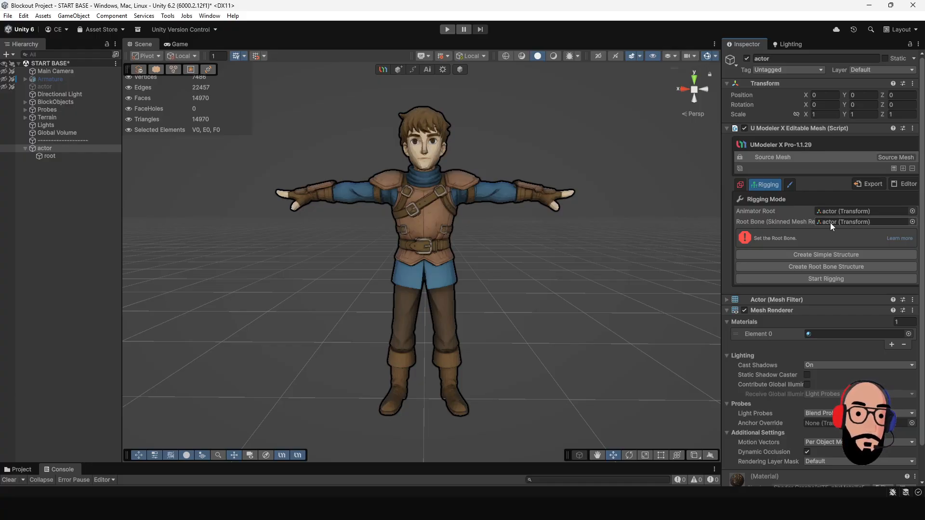
drag(43, 155, 828, 213)
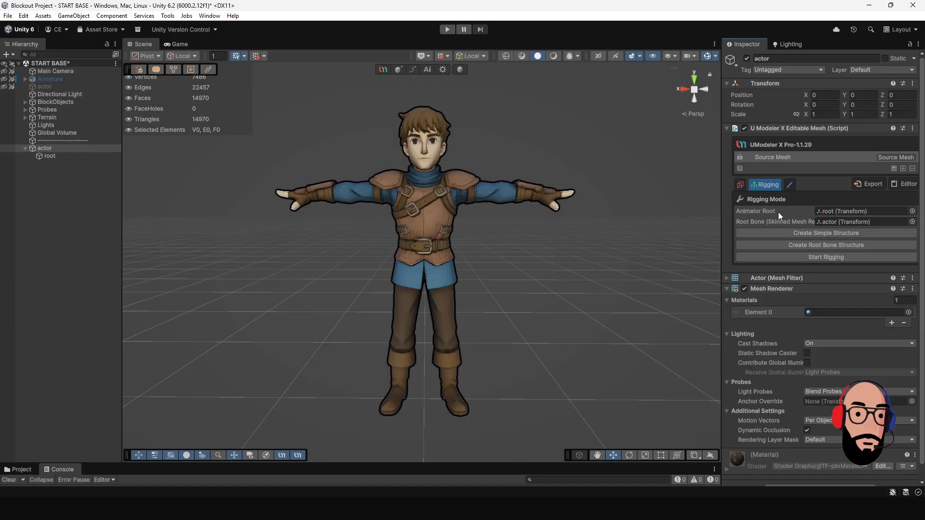
drag(51, 157, 827, 222)
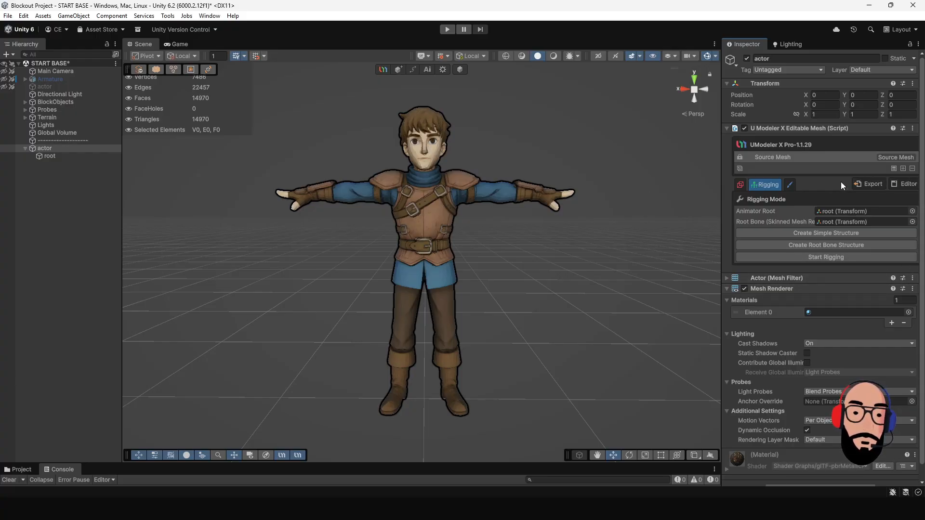
- Start rigging the actor and select the root bone in the Bone Tree to display its weights on the mesh
click(785, 257)
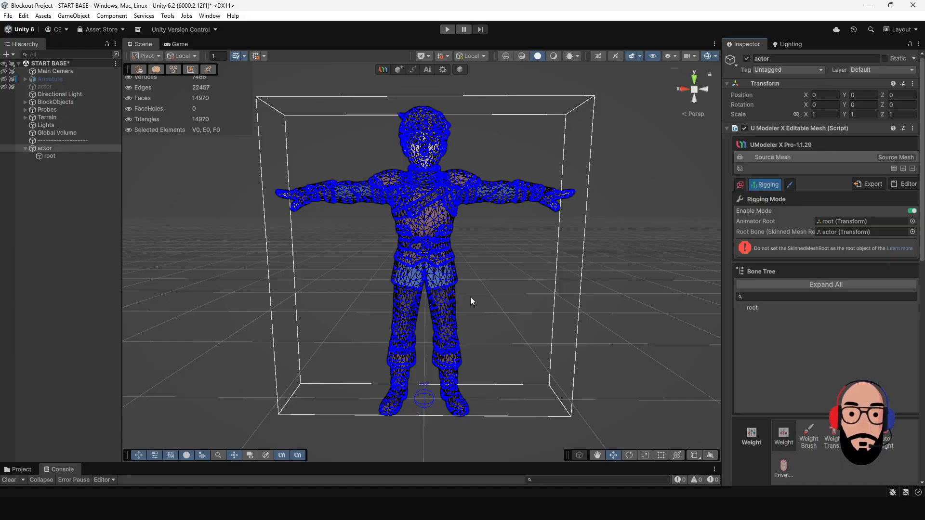
scroll(481, 282, up, 2)
alt+drag(513, 266, 501, 223)
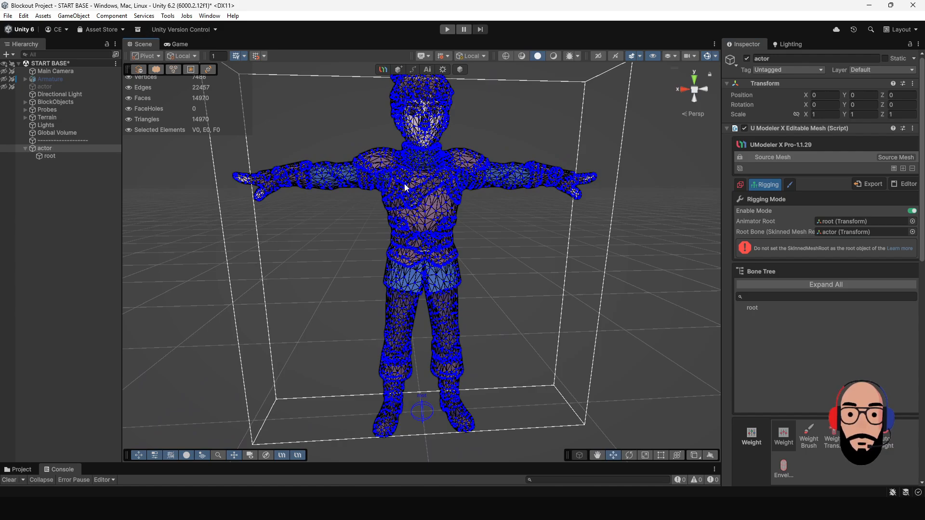
mouse_move(502, 317)
alt+mouse_down()
mouse_move(485, 297)
mouse_move(501, 308)
alt+mouse_up()
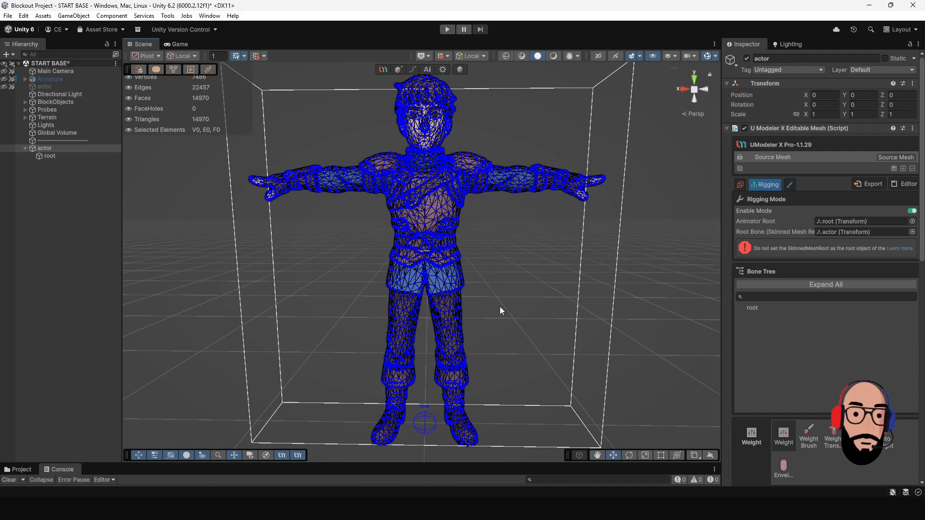
click(776, 308)
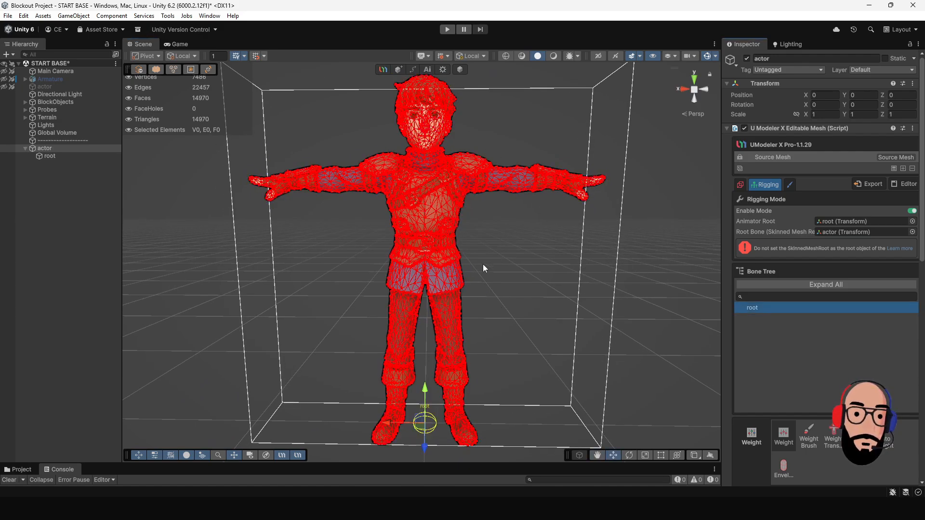
alt+drag(479, 303, 532, 327)
alt+drag(441, 245, 450, 291)
scroll(495, 310, down, 2)
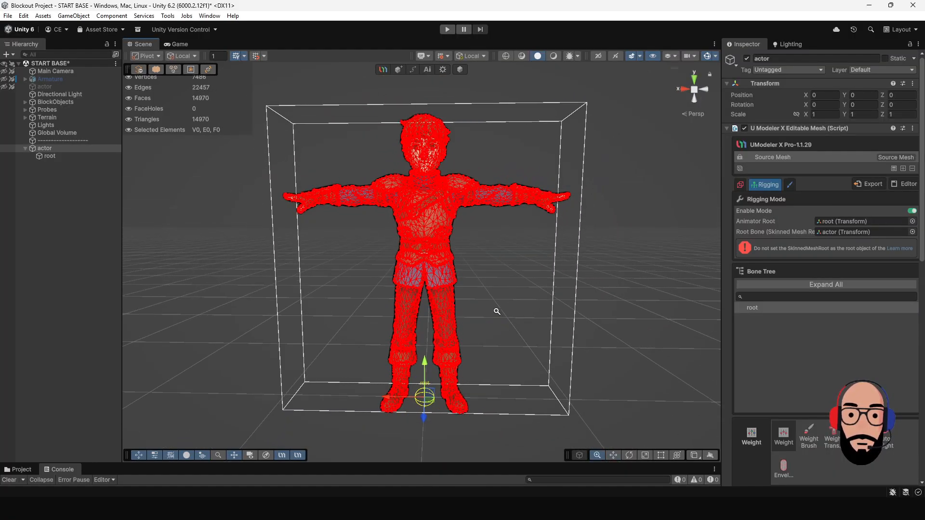
middle_drag(495, 310, 505, 303)
scroll(504, 300, down, 1)
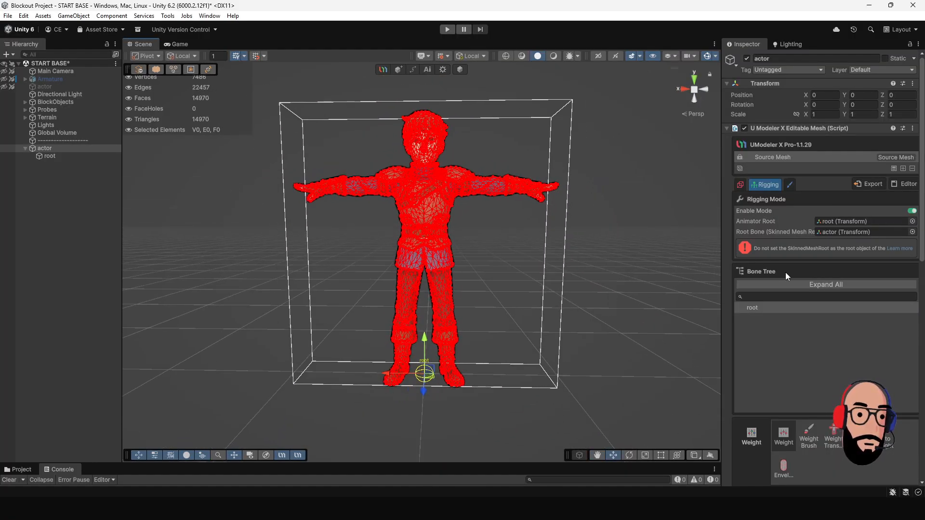
- Activate the Build Bones tool and widen the Inspector so its full option names can be read
scroll(776, 337, down, 3)
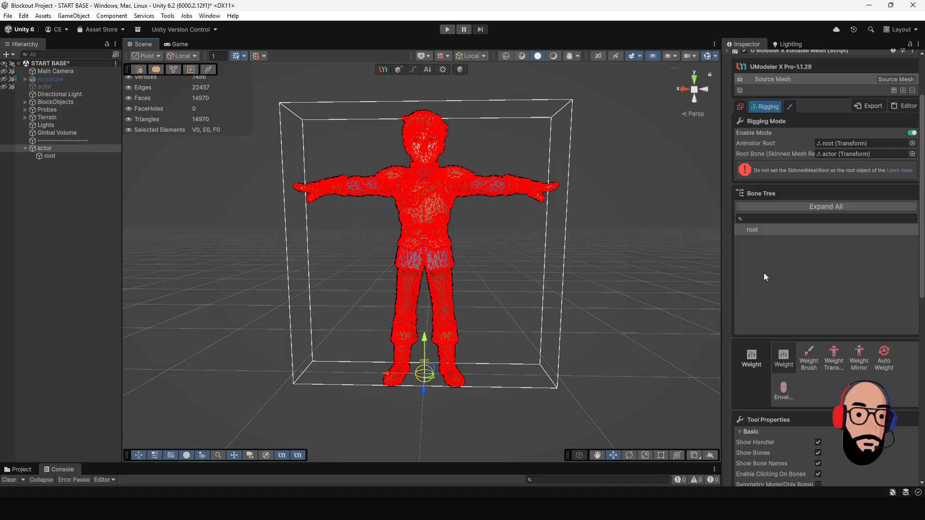
scroll(764, 273, down, 5)
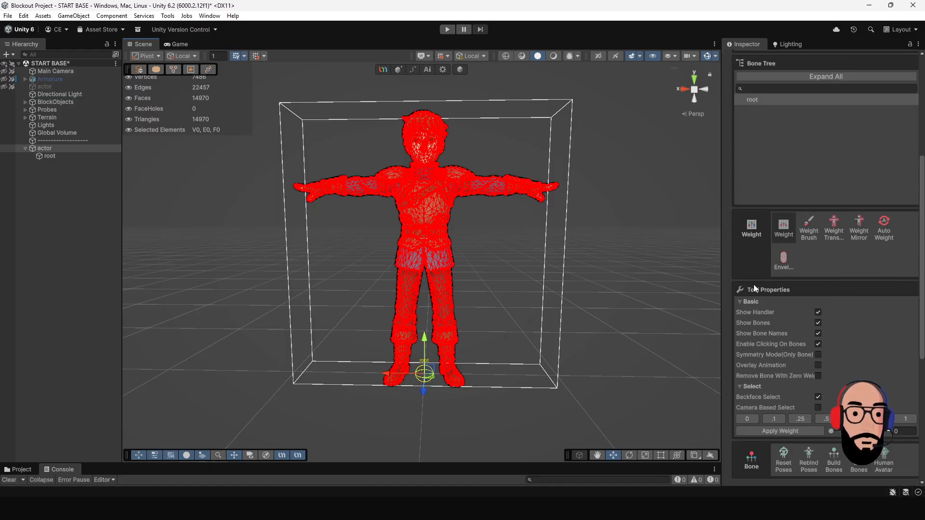
scroll(753, 250, down, 3)
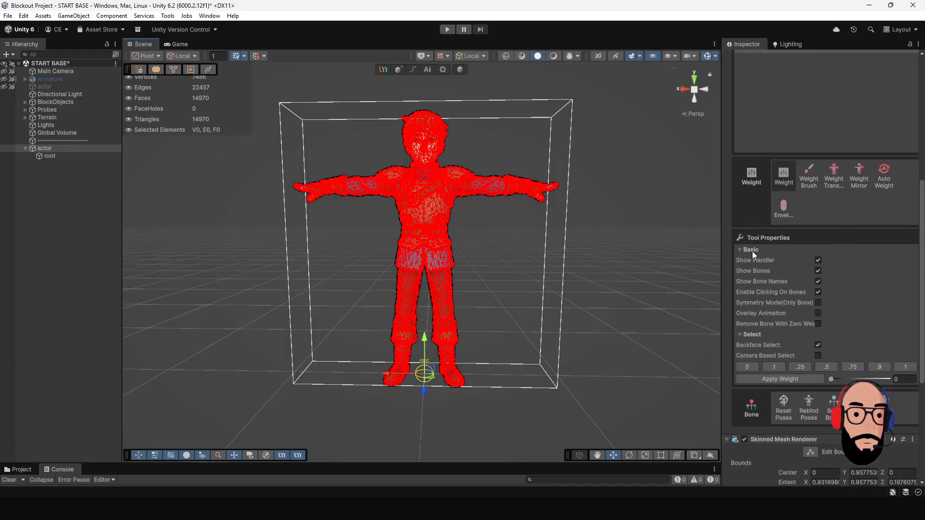
scroll(755, 380, up, 4)
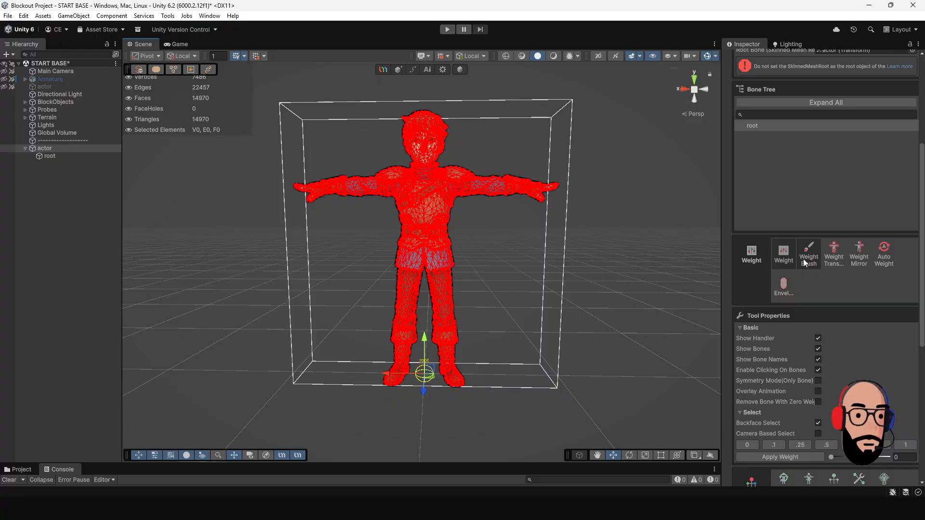
scroll(750, 337, down, 5)
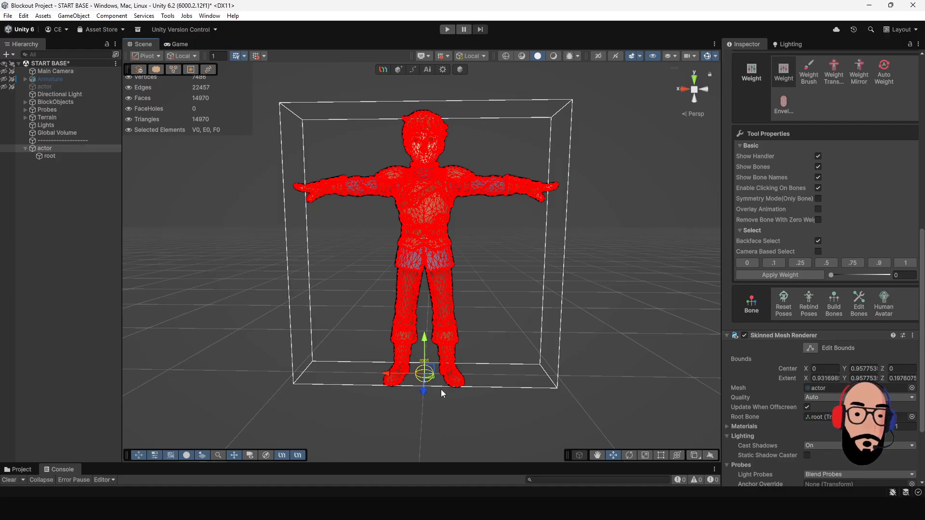
click(834, 300)
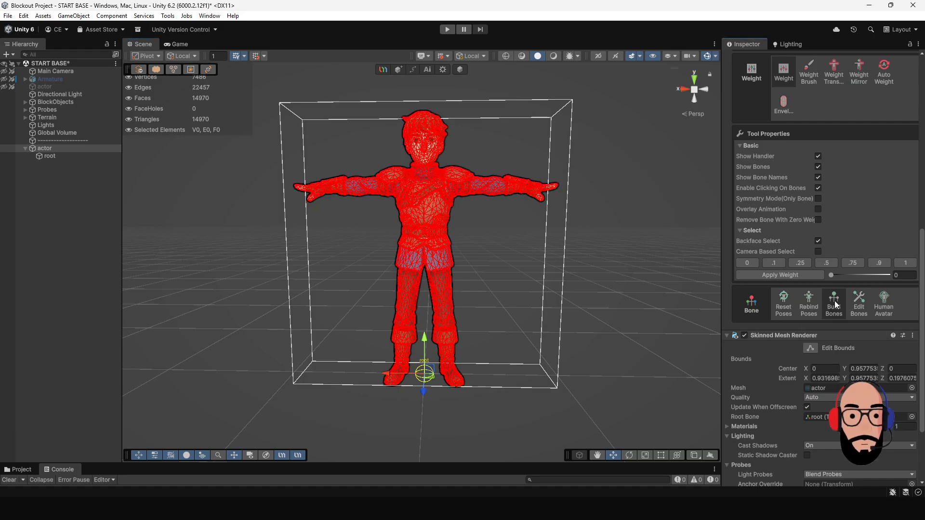
scroll(473, 326, up, 2)
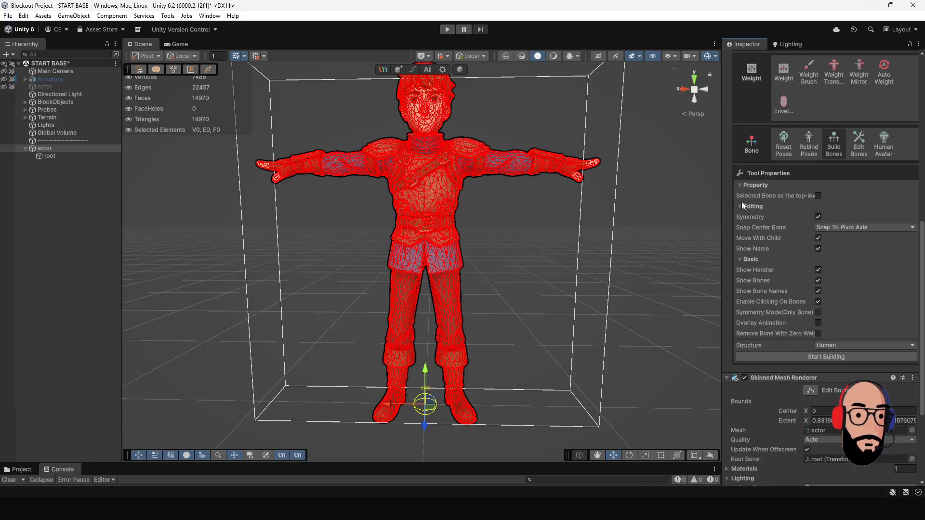
drag(722, 202, 682, 185)
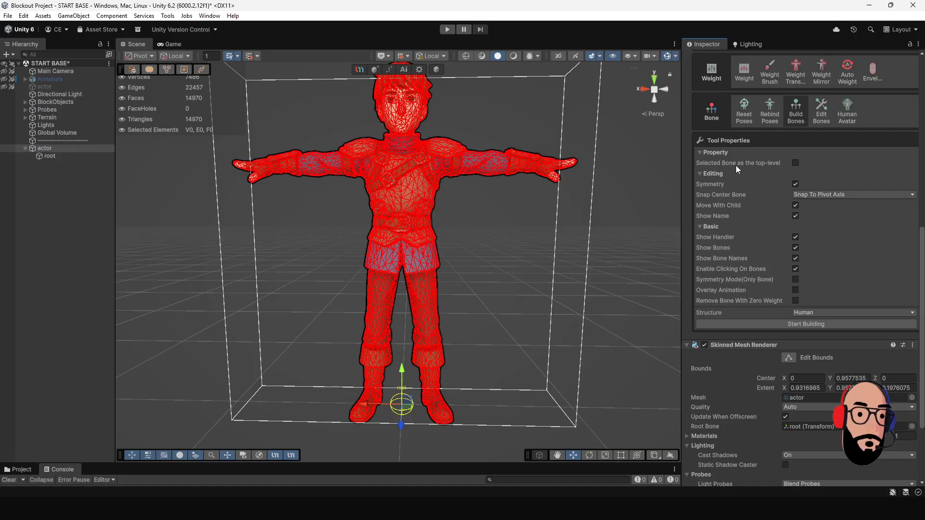
- Make the selected root bone the top-level bone, choose the Human structure, and start building the bones
scroll(758, 271, up, 6)
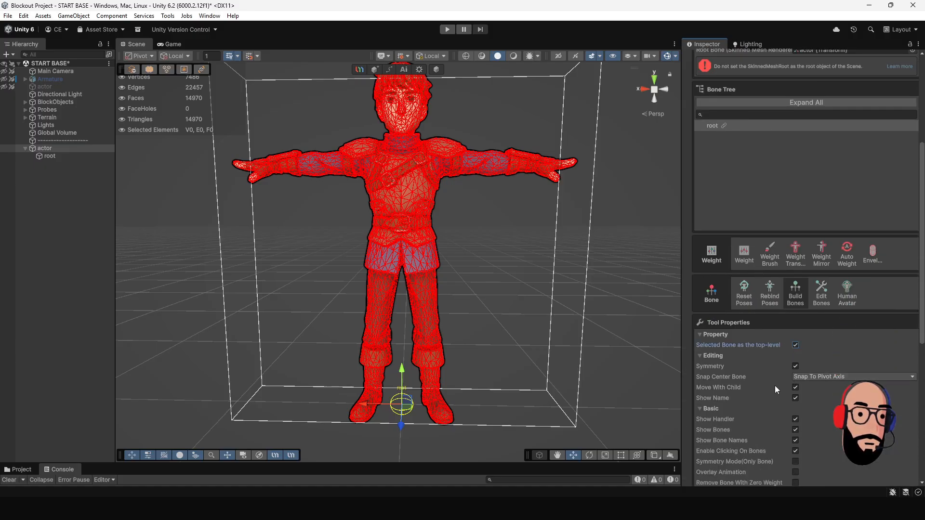
scroll(752, 389, down, 3)
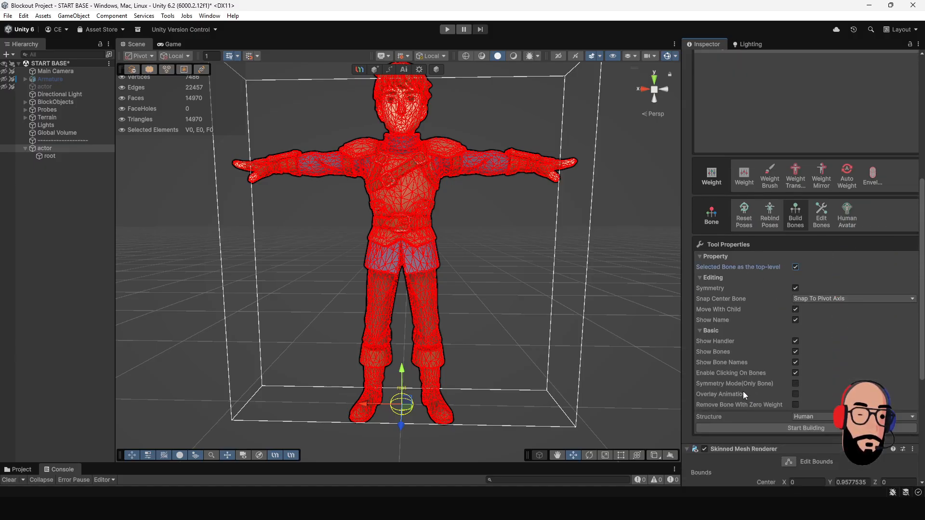
click(700, 277)
click(700, 277)
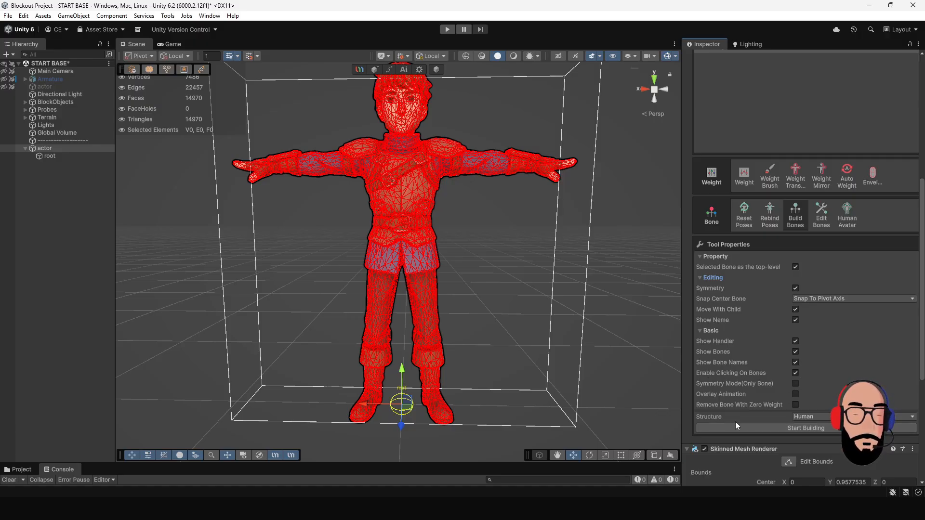
click(806, 417)
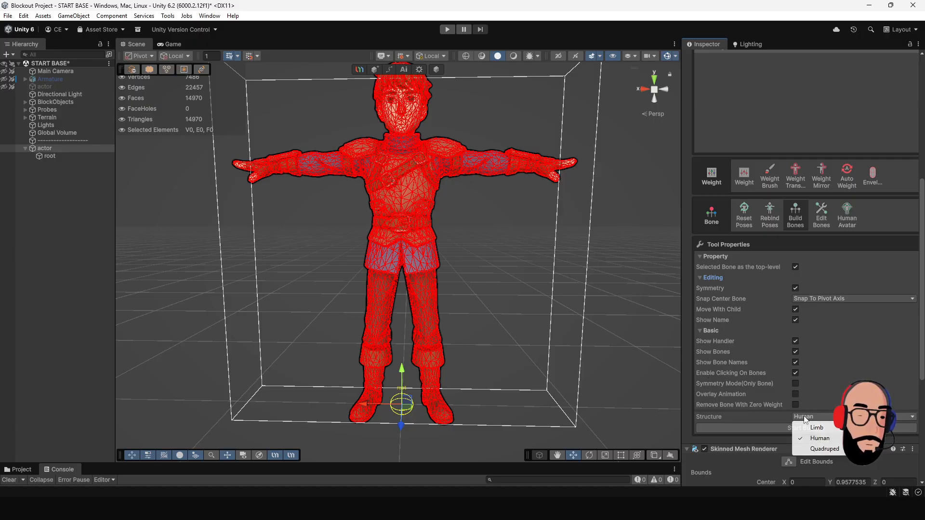
click(821, 438)
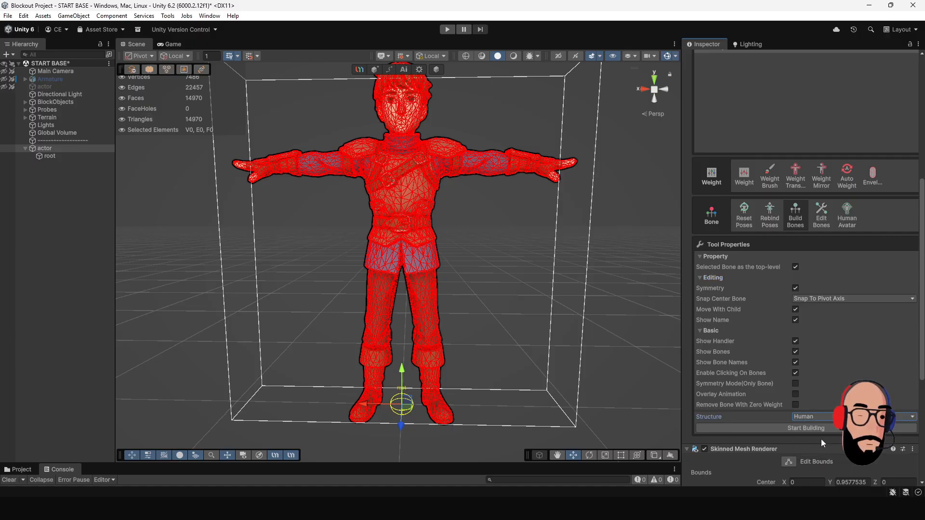
click(783, 428)
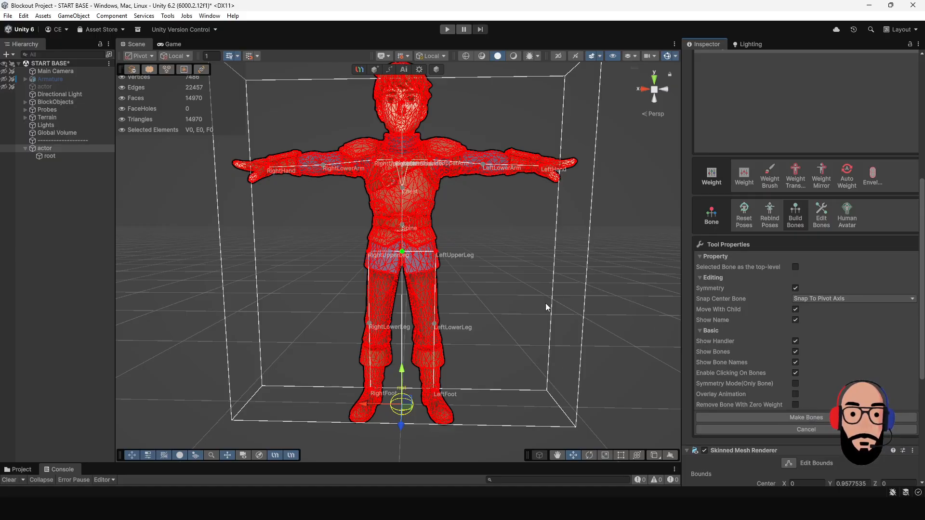
- In the orthographic front view, raise the central hip joint to the lower edge of the character's tunic
click(642, 90)
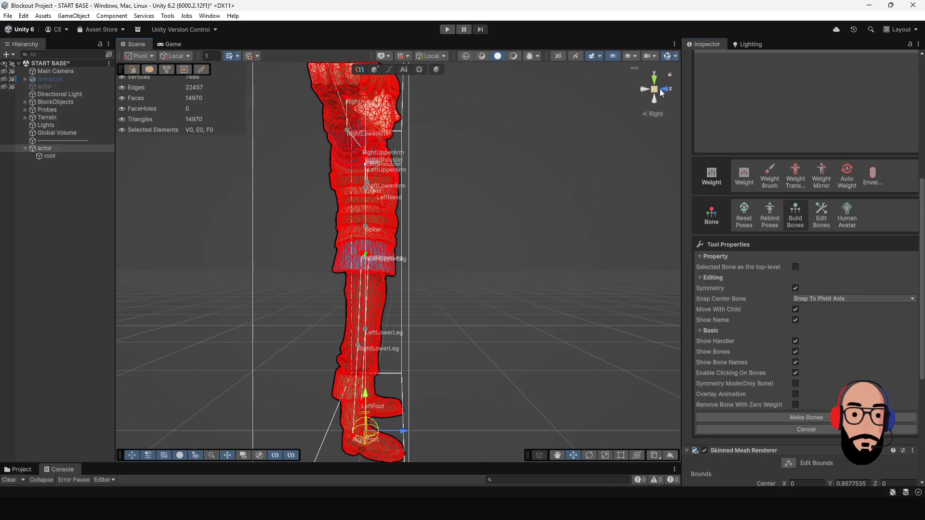
click(661, 90)
click(655, 89)
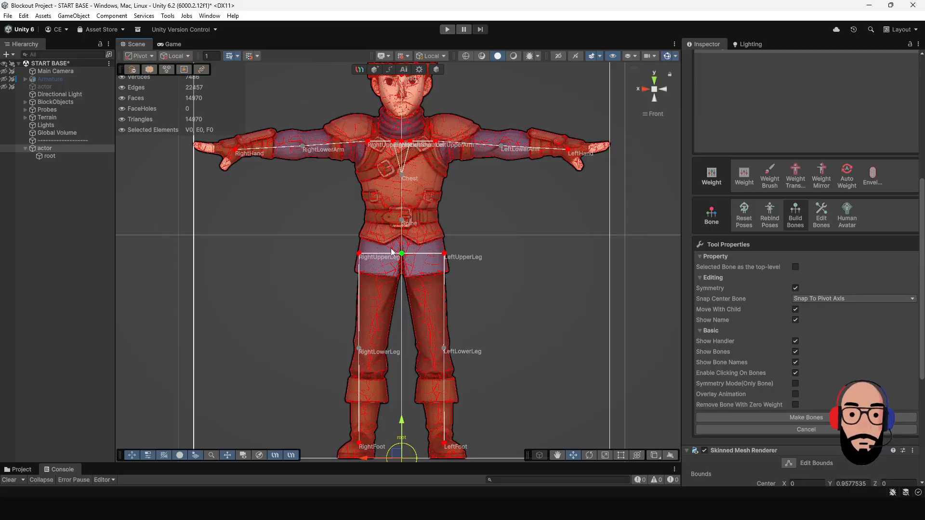
middle_drag(410, 202, 471, 254)
scroll(426, 312, up, 1)
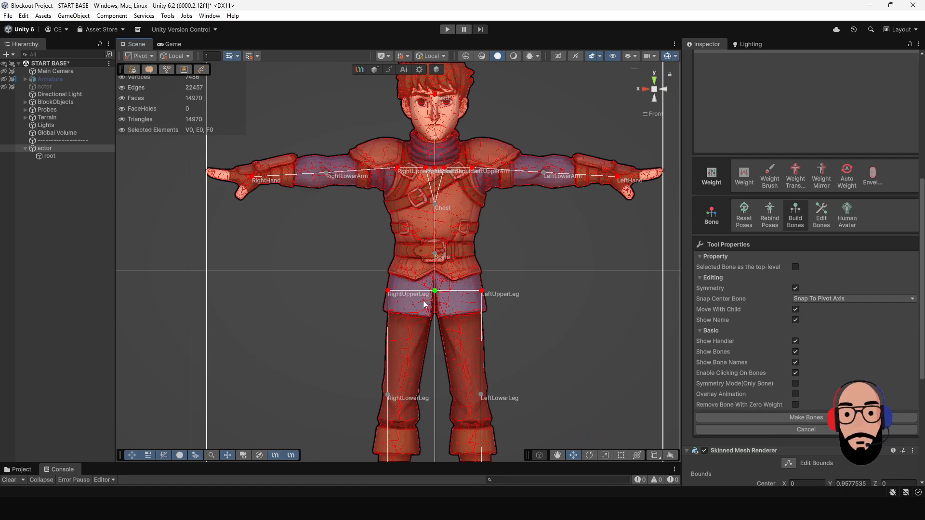
scroll(426, 308, up, 3)
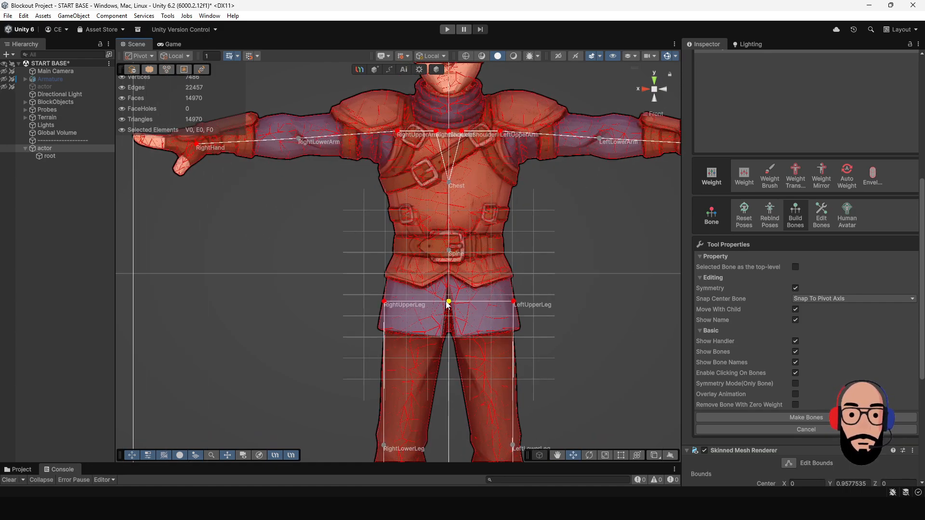
drag(448, 301, 448, 278)
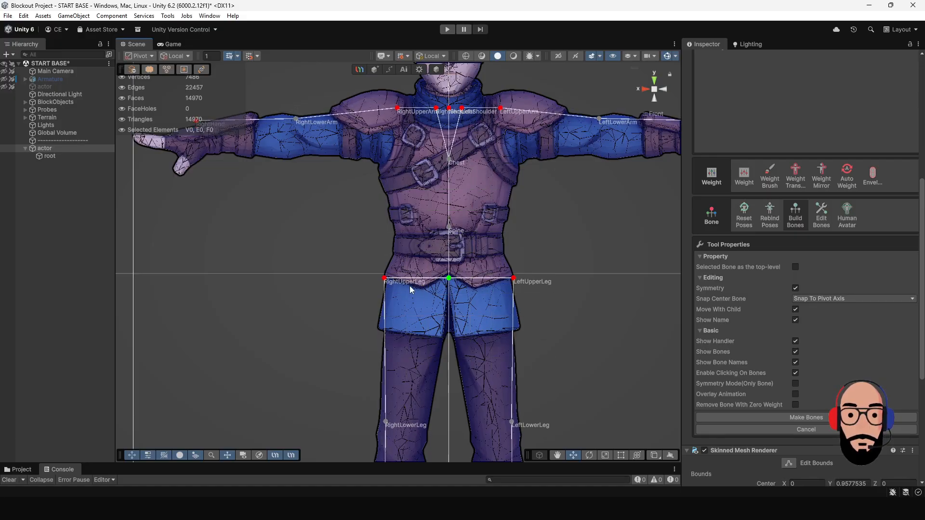
- Move the right upper leg, lower leg and foot joints to follow the middle of the leg, mirroring them with symmetry
drag(385, 278, 407, 290)
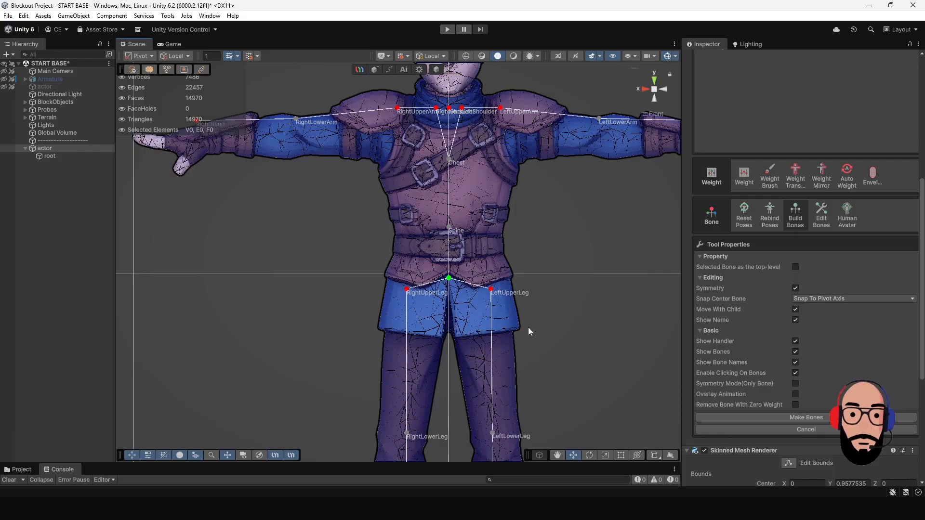
middle_drag(528, 332, 510, 211)
middle_drag(489, 359, 504, 225)
drag(410, 215, 401, 222)
drag(411, 358, 387, 381)
middle_drag(539, 182, 538, 322)
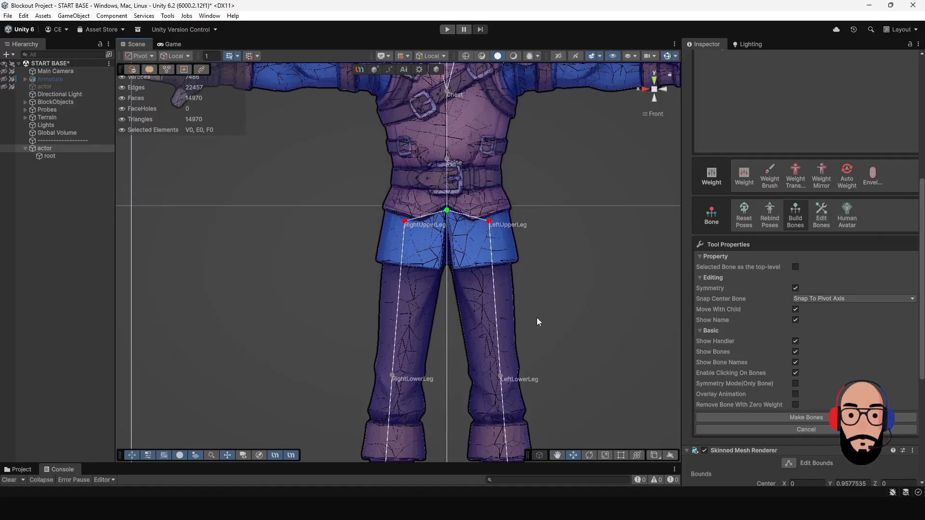
drag(404, 222, 400, 225)
- Fine-tune the height of the spine joint so it sits at the character's belt
middle_drag(522, 212, 508, 343)
drag(475, 375, 475, 360)
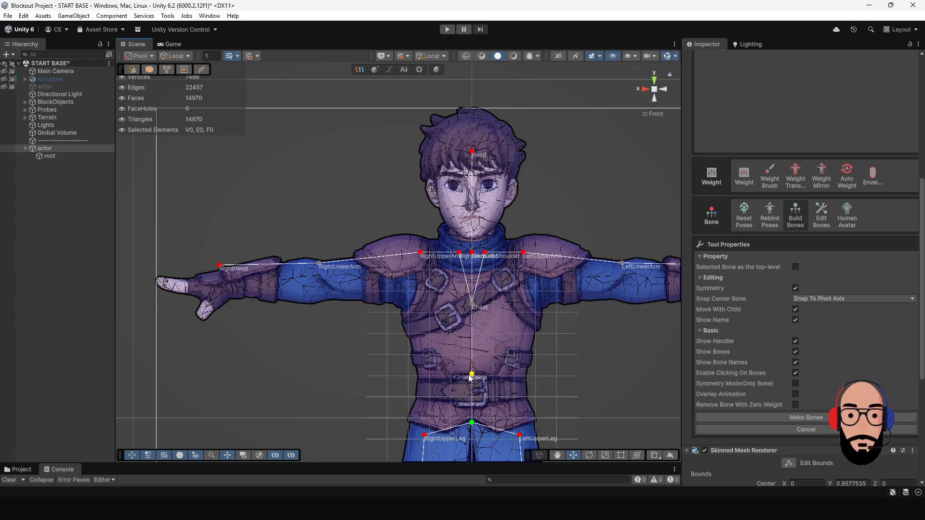
drag(469, 375, 472, 378)
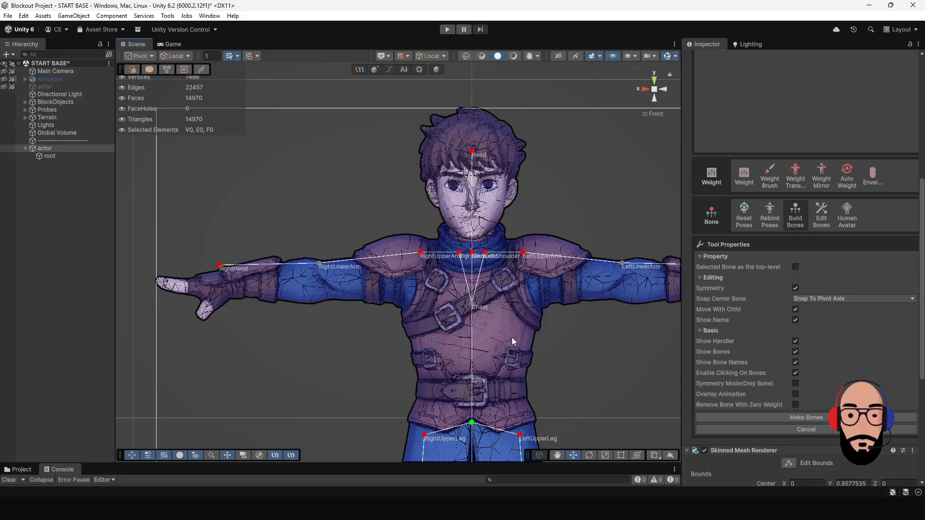
- Move the right upper arm joint outward onto the arm and place the right shoulder joint inside the shoulder pad
scroll(511, 341, up, 3)
click(399, 250)
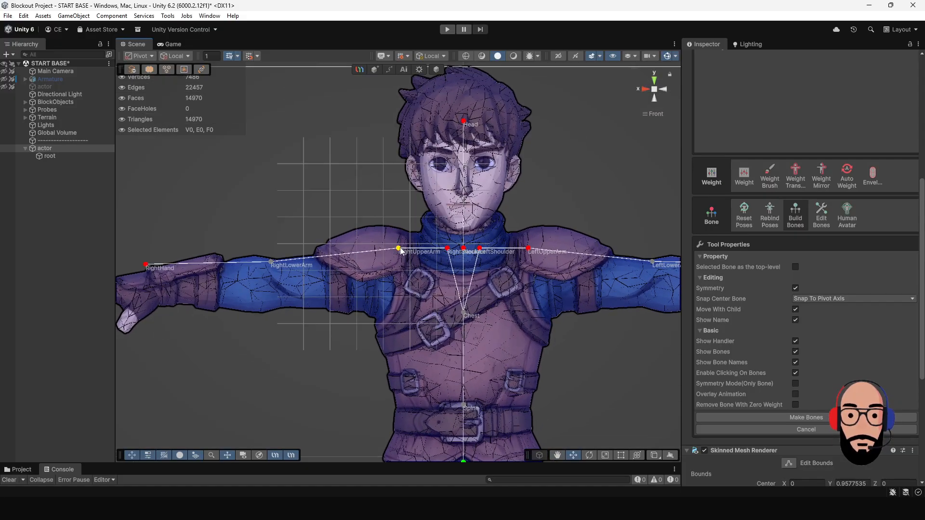
drag(398, 249, 333, 277)
click(446, 250)
drag(446, 250, 372, 252)
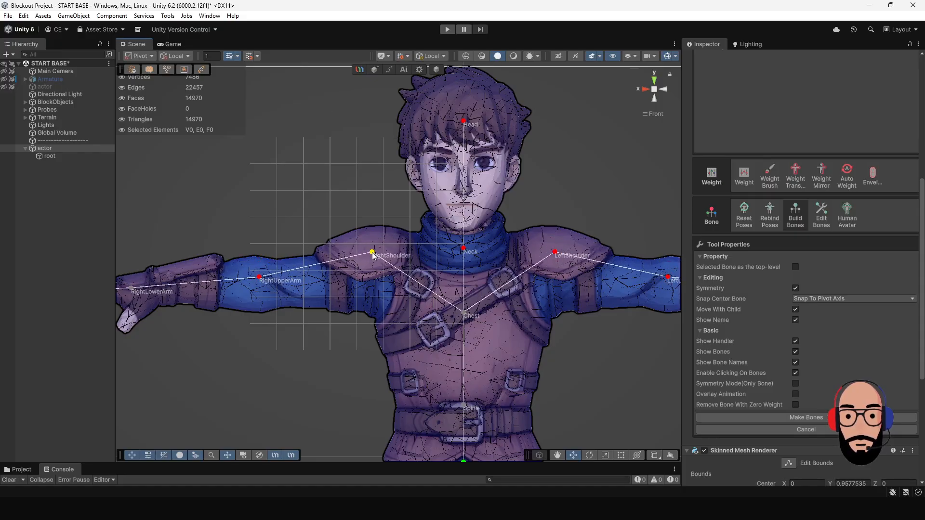
- Align the right upper arm and lower arm joints along the blue sleeve and move the hand joint back toward the wrist
middle_drag(331, 281, 431, 271)
drag(360, 269, 426, 265)
drag(295, 273, 391, 271)
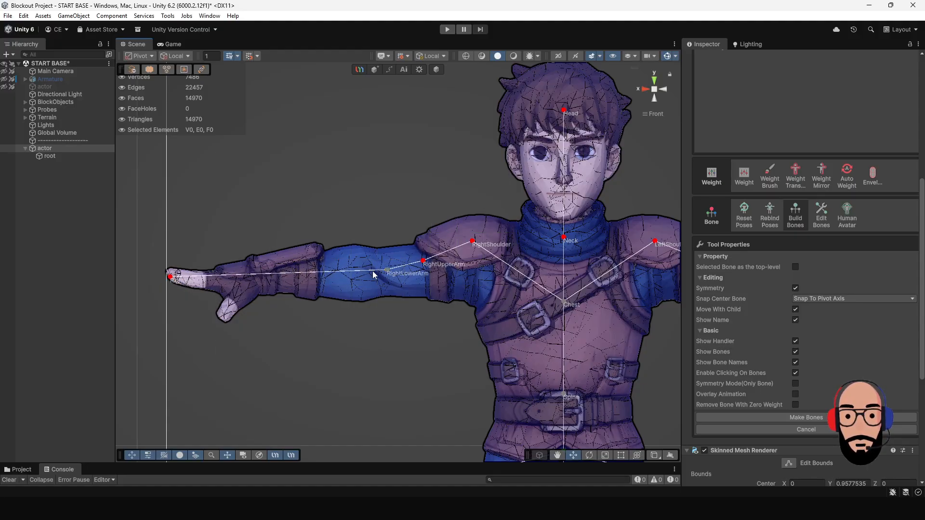
middle_drag(307, 278, 356, 271)
drag(225, 276, 325, 278)
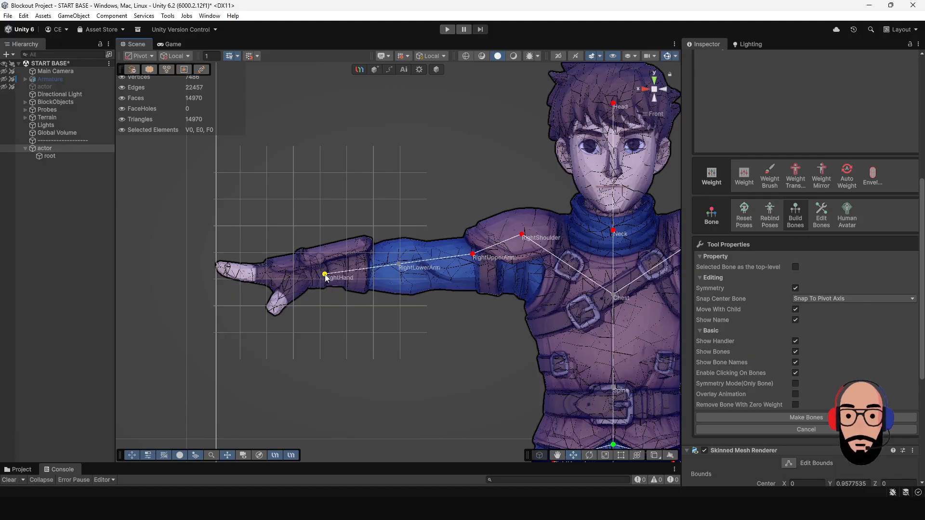
click(402, 268)
- Refine the left upper arm, lower arm and hand joints so they follow the centre of the sleeve and glove
middle_drag(521, 296, 401, 297)
scroll(513, 314, down, 4)
middle_drag(555, 308, 328, 279)
drag(302, 201, 346, 219)
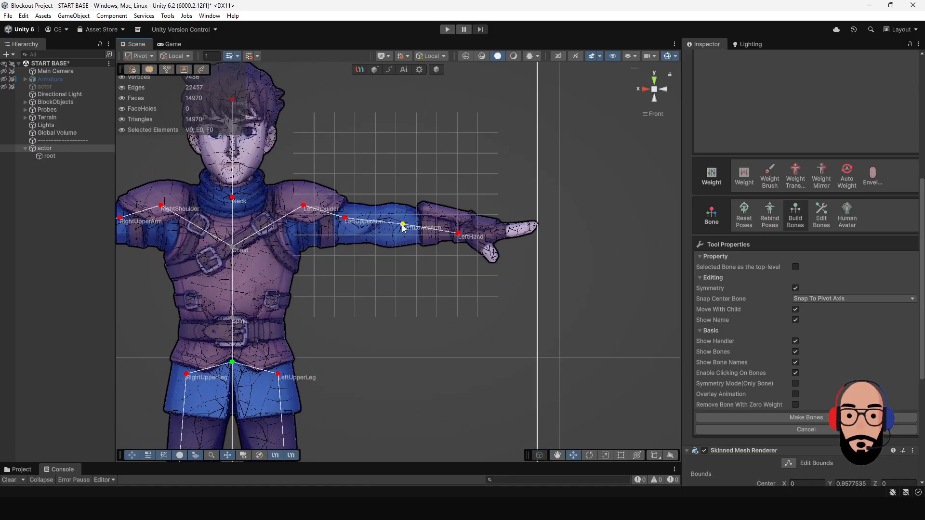
drag(402, 226, 403, 224)
drag(346, 219, 350, 218)
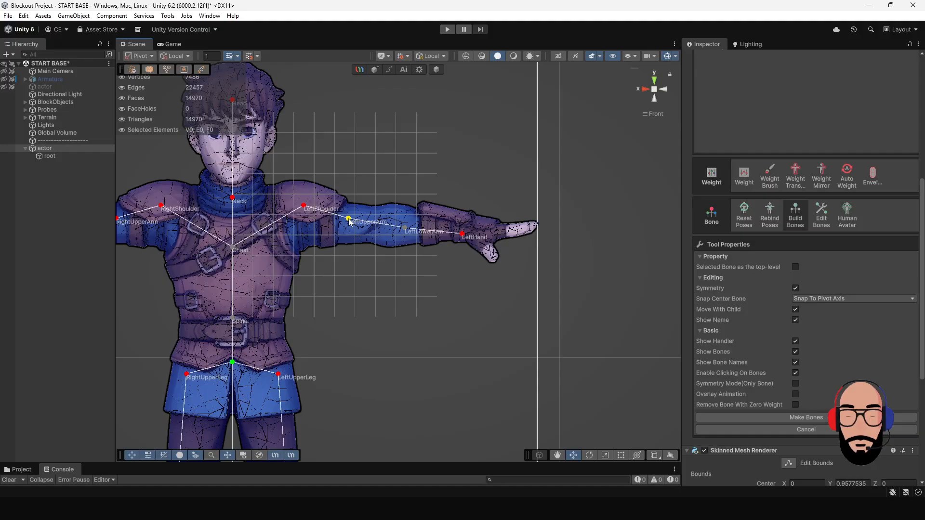
click(405, 228)
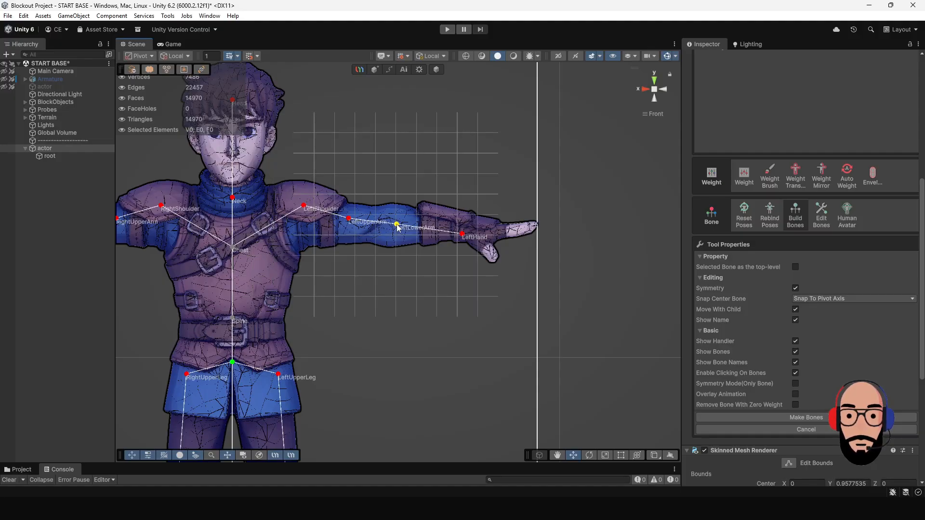
click(349, 219)
drag(349, 219, 365, 224)
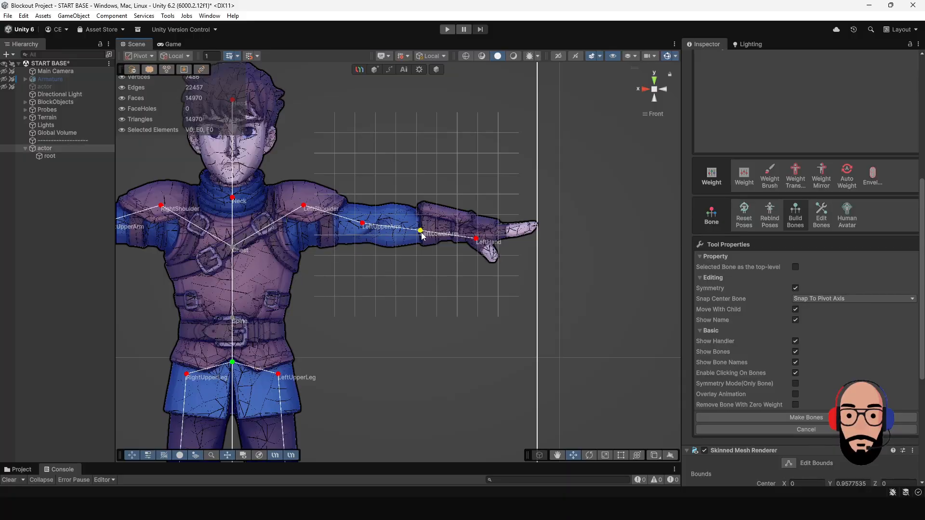
drag(421, 234, 406, 231)
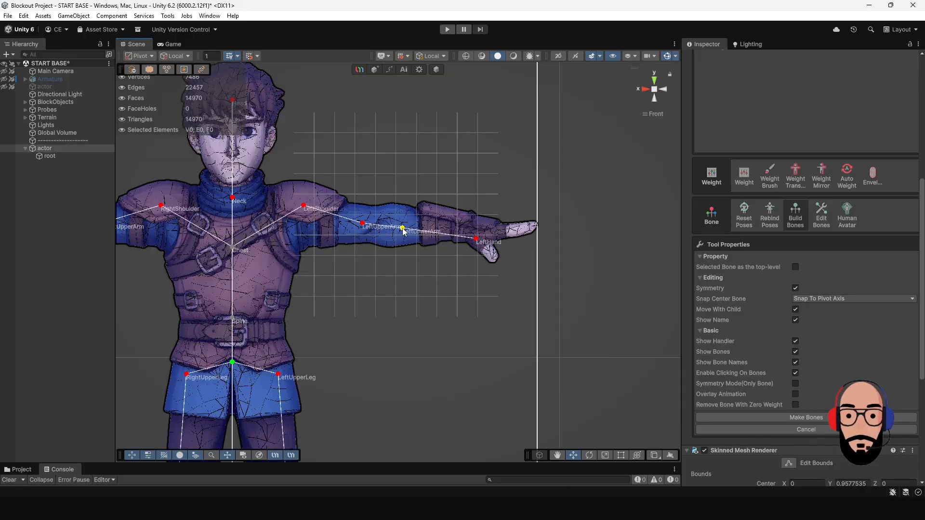
drag(475, 239, 458, 234)
- Raise the neck joint to the top of the scarf and lower the head joint to eyebrow level
middle_drag(274, 236, 467, 275)
scroll(467, 274, up, 5)
drag(417, 228, 417, 215)
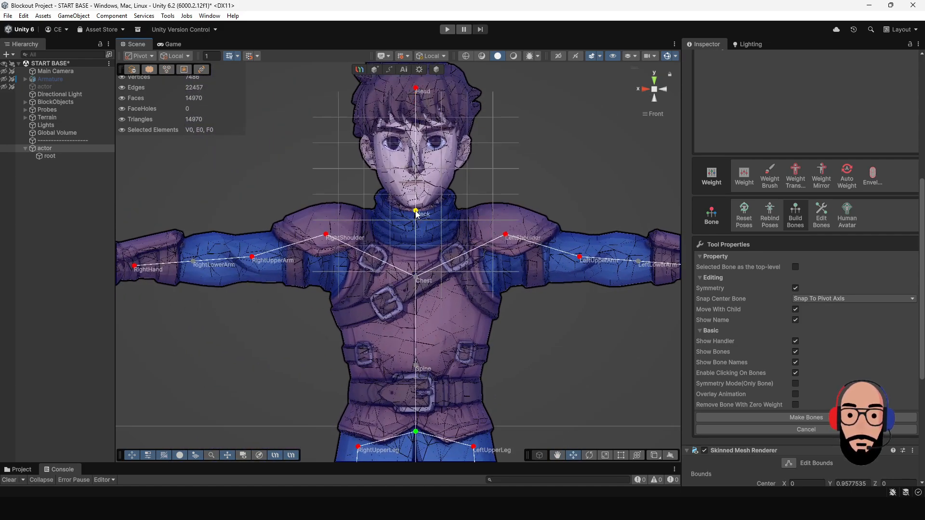
middle_drag(437, 238, 426, 305)
drag(404, 156, 402, 190)
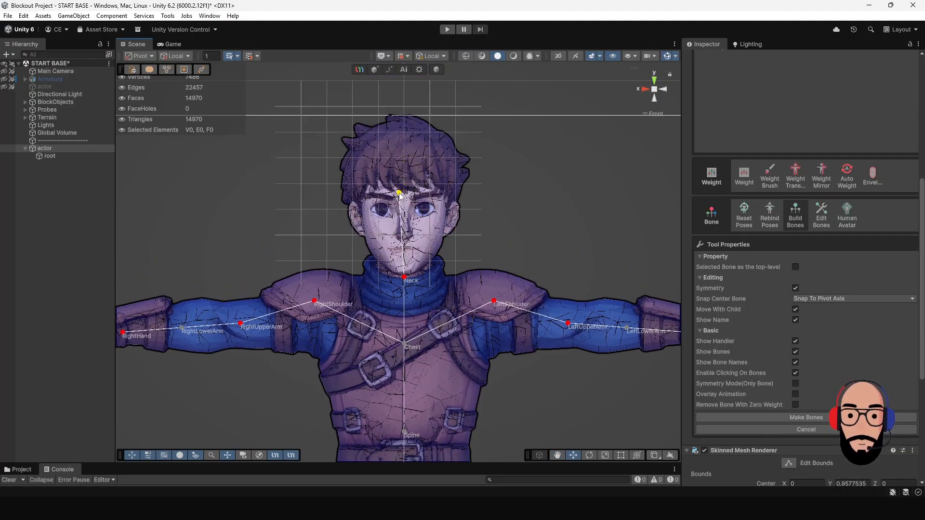
- Examine the alignment of all joints with the body, comparing the front view and the left side view
middle_drag(459, 382, 445, 204)
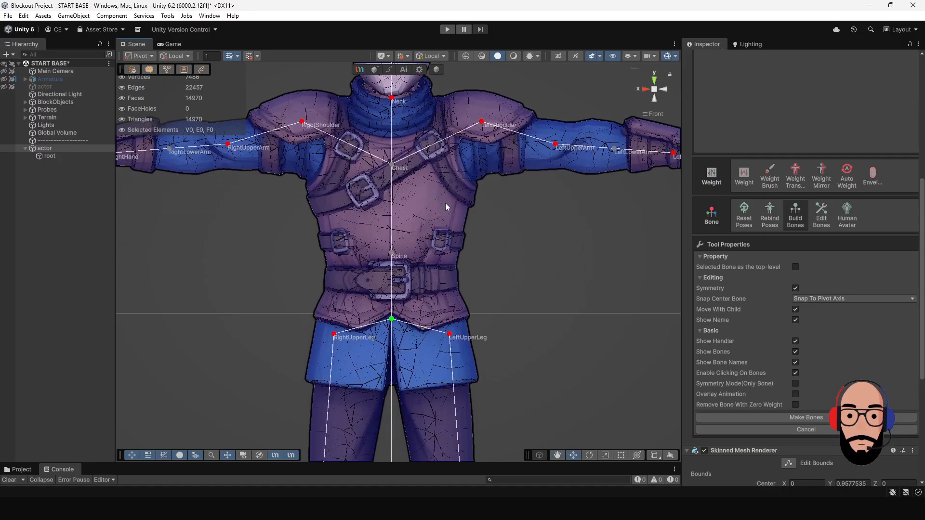
middle_drag(526, 331, 497, 219)
scroll(525, 348, down, 5)
scroll(525, 348, down, 2)
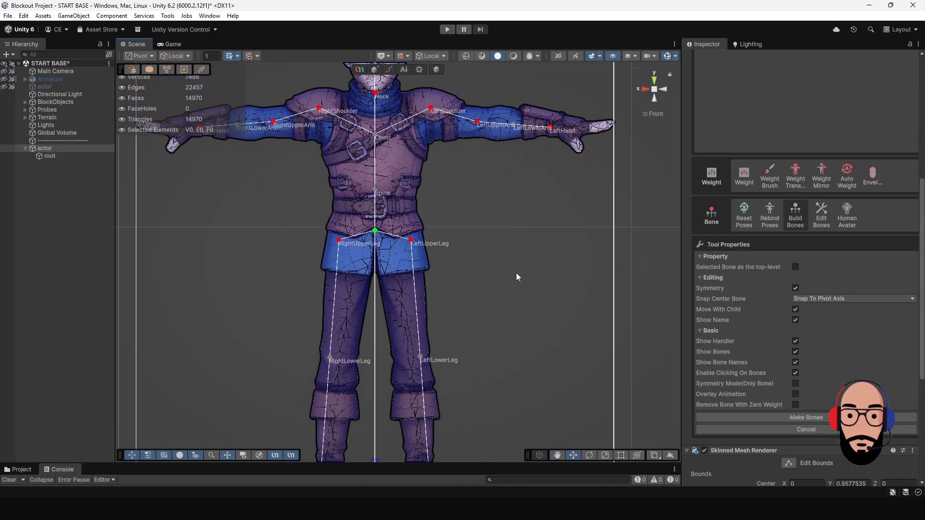
click(663, 91)
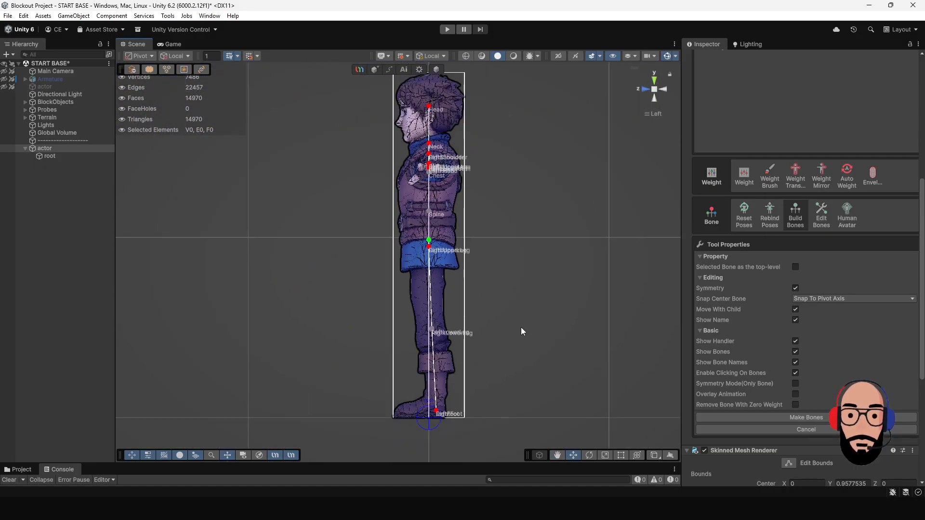
middle_drag(522, 328, 527, 312)
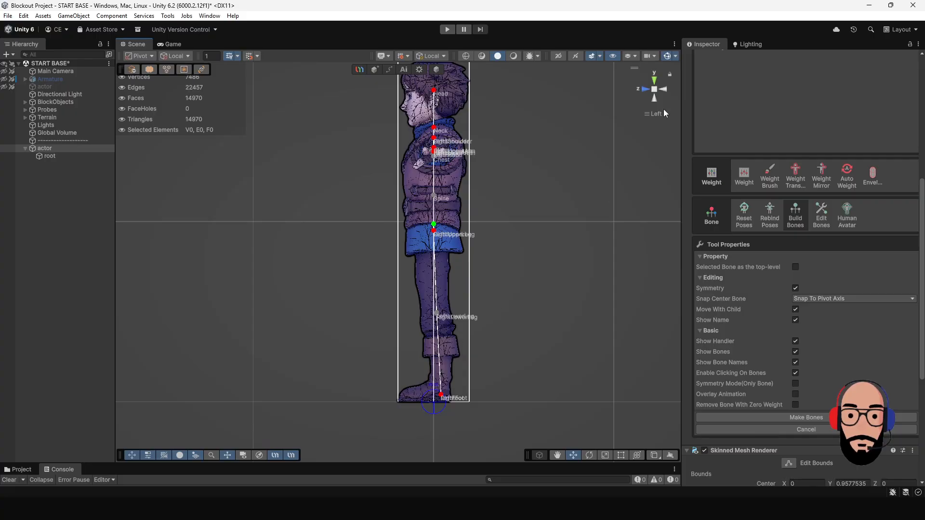
click(642, 89)
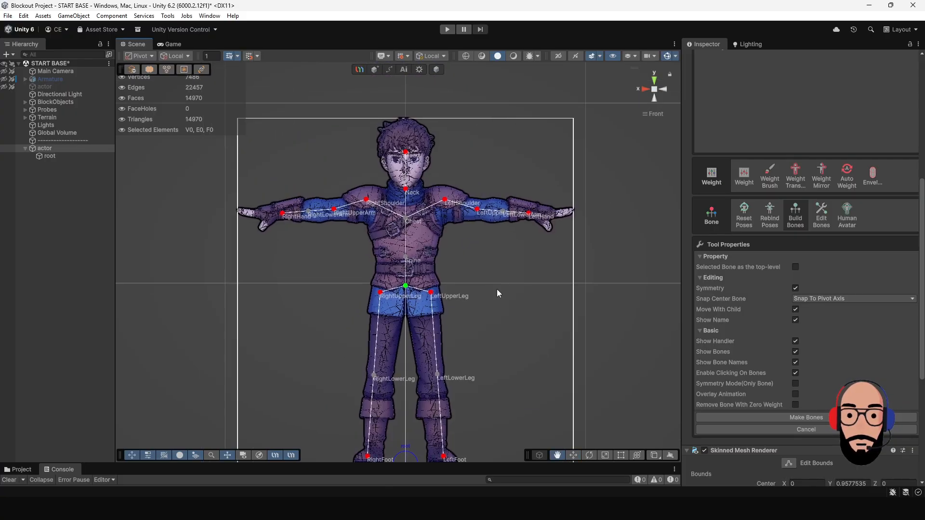
scroll(498, 292, down, 1)
middle_drag(504, 316, 502, 288)
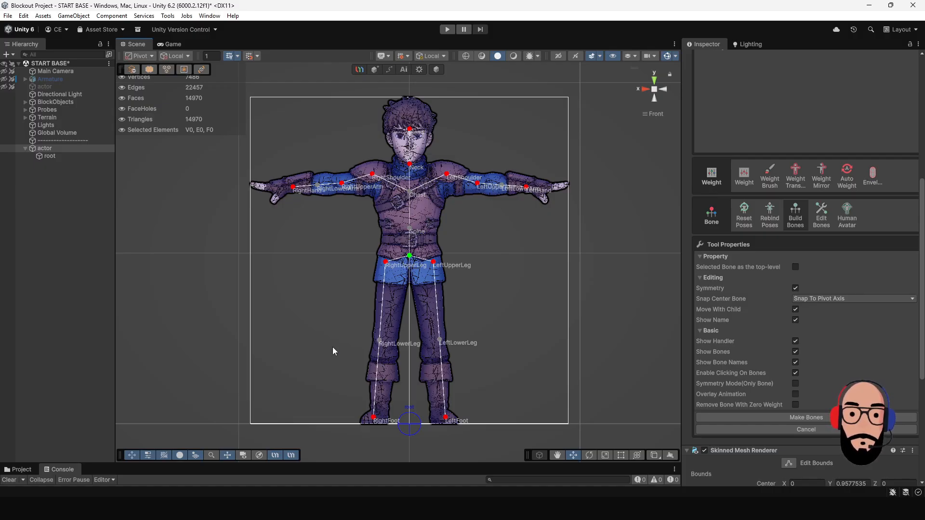
- Make the bones from the positioned joints and inspect the resulting skeleton in perspective
click(782, 418)
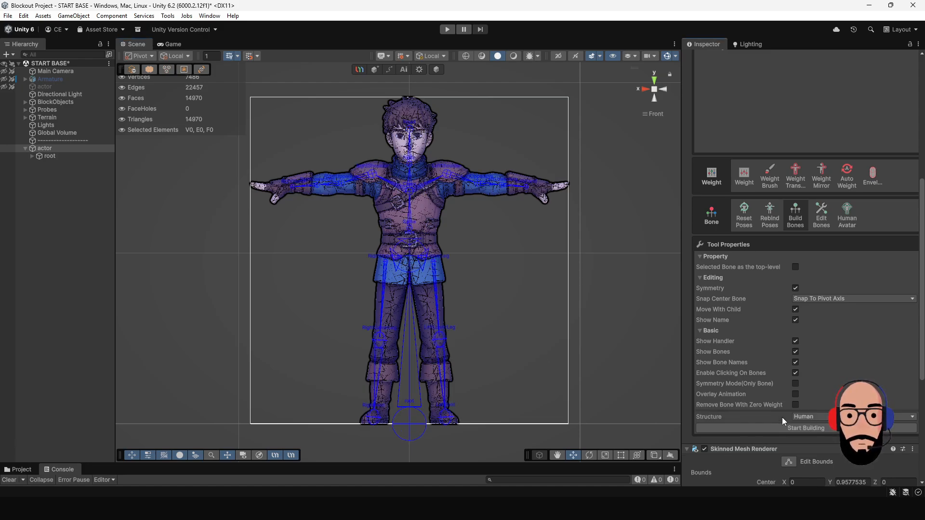
click(654, 92)
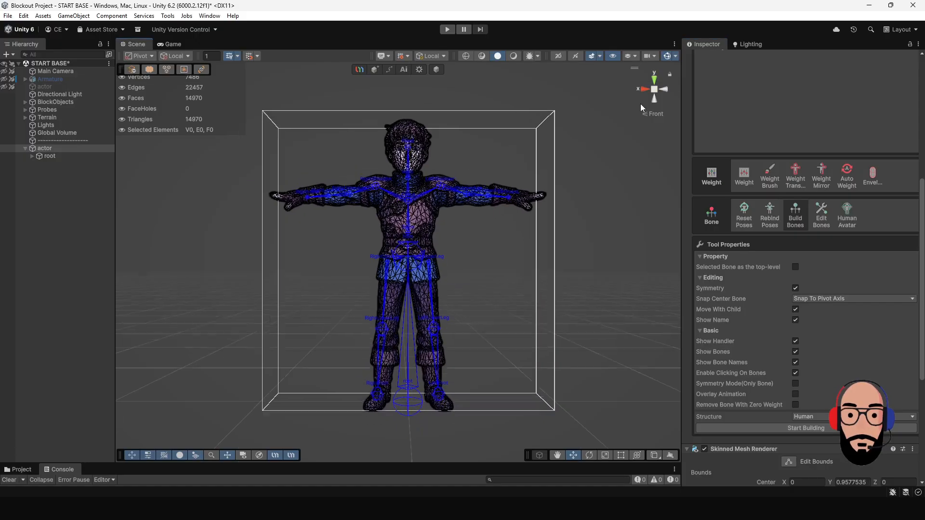
scroll(481, 257, up, 8)
alt+drag(510, 252, 547, 283)
scroll(500, 261, down, 3)
alt+right_drag(404, 282, 411, 253)
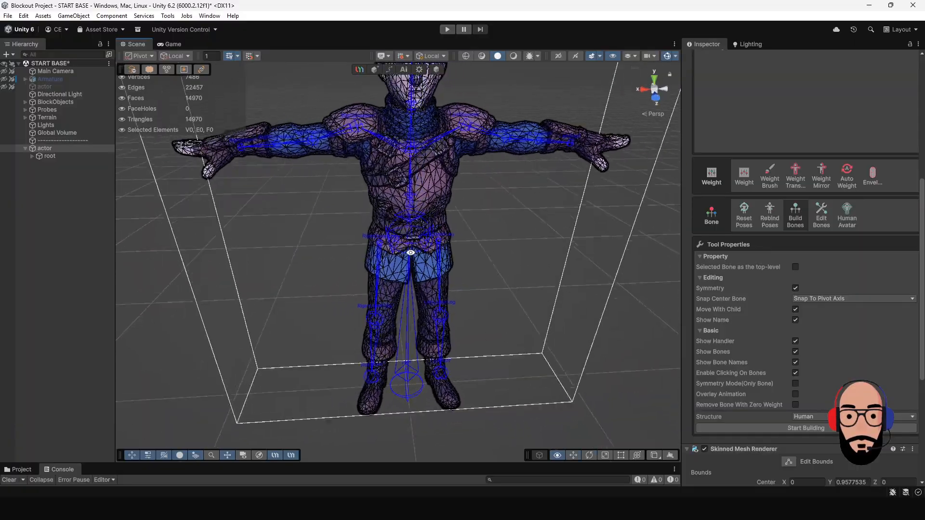
- Examine the generated skeleton inside the character from the front and from angled views
alt+drag(411, 252, 441, 240)
middle_drag(441, 240, 460, 306)
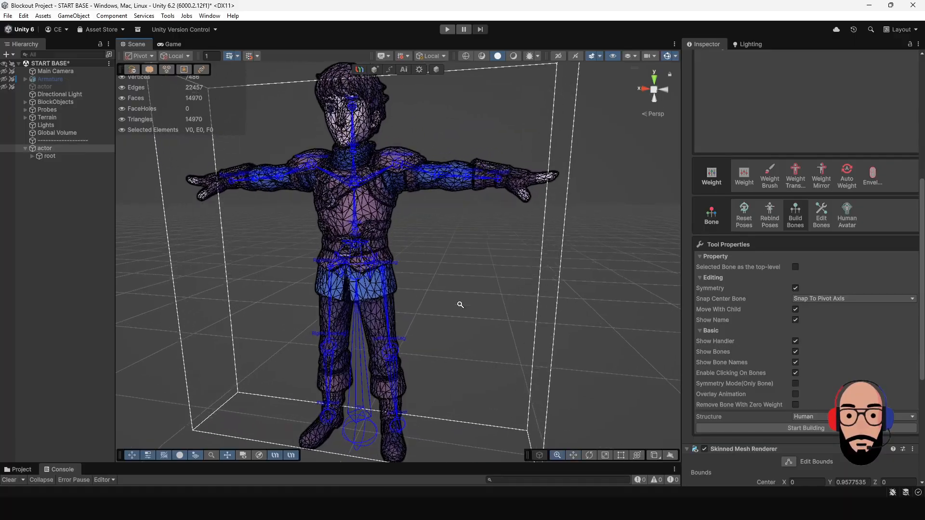
alt+right_drag(460, 305, 411, 256)
middle_drag(447, 277, 466, 260)
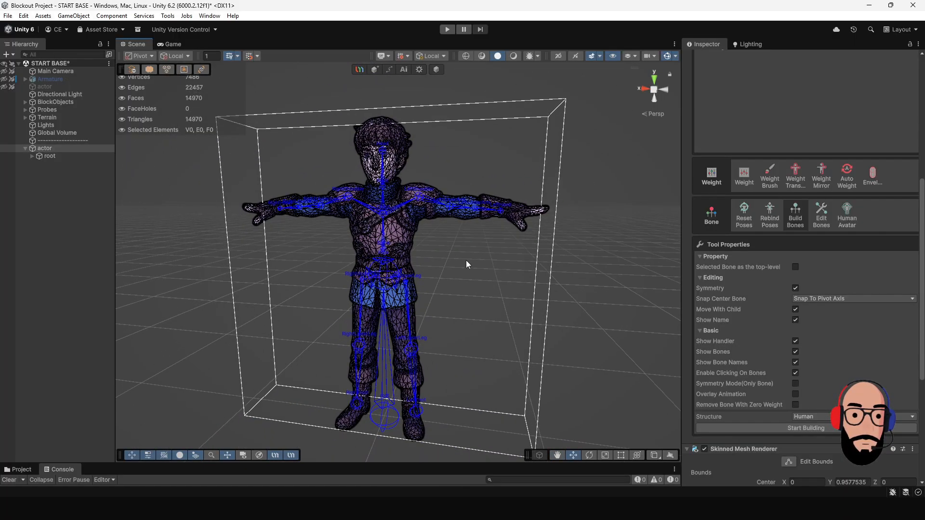
alt+drag(466, 261, 446, 286)
middle_drag(446, 285, 398, 276)
alt+right_drag(397, 276, 467, 309)
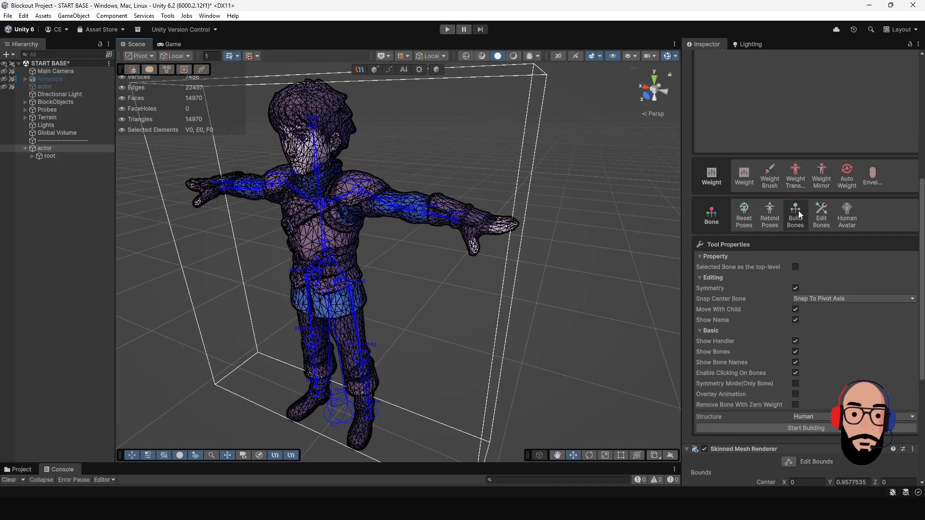
- Start editing bones with the left hand bone selected, and toggle the display of bones and bone names off and back on
click(819, 209)
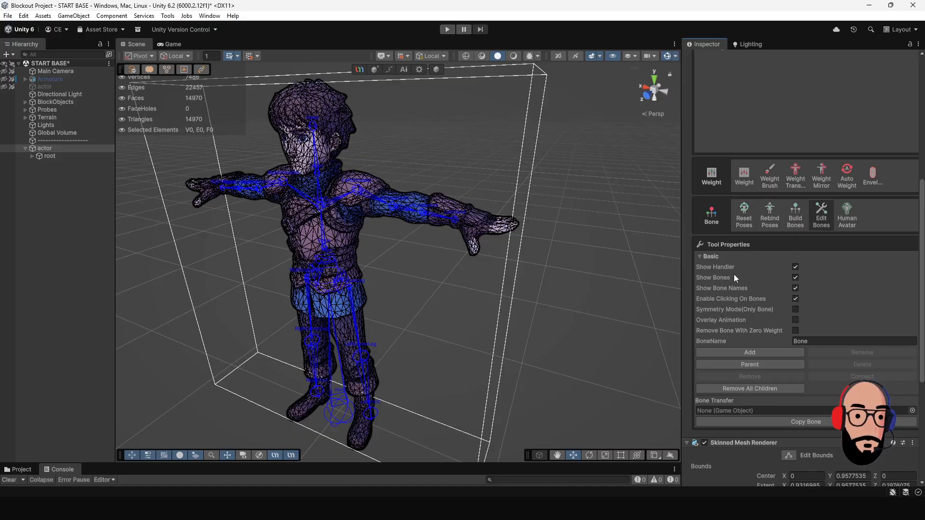
click(456, 222)
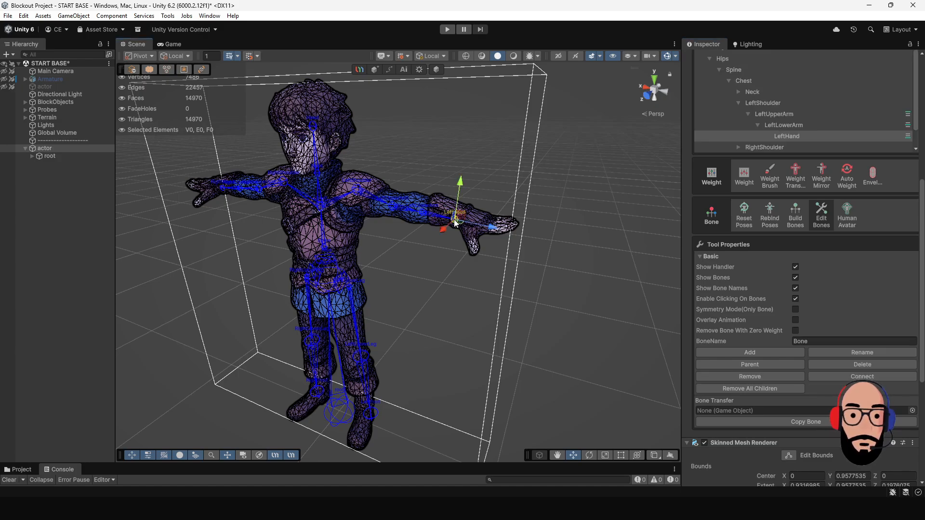
click(797, 279)
click(797, 279)
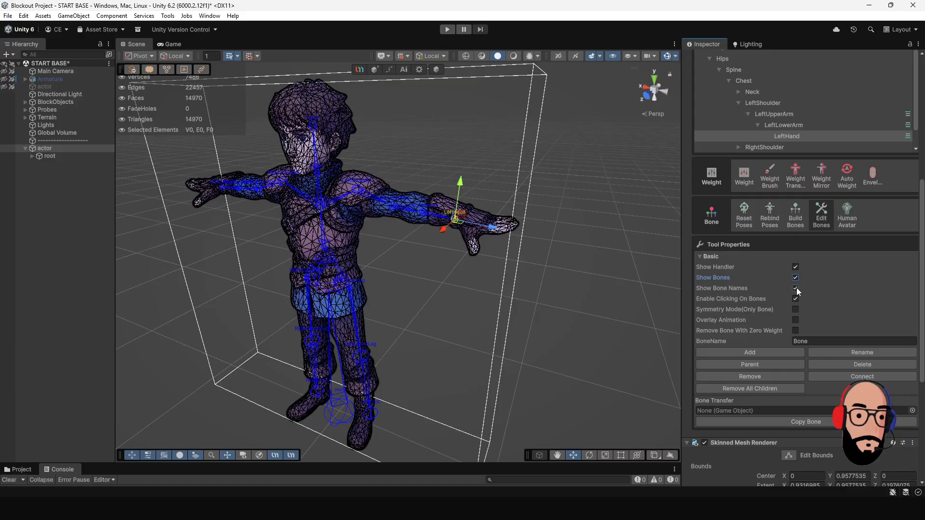
click(796, 288)
click(796, 288)
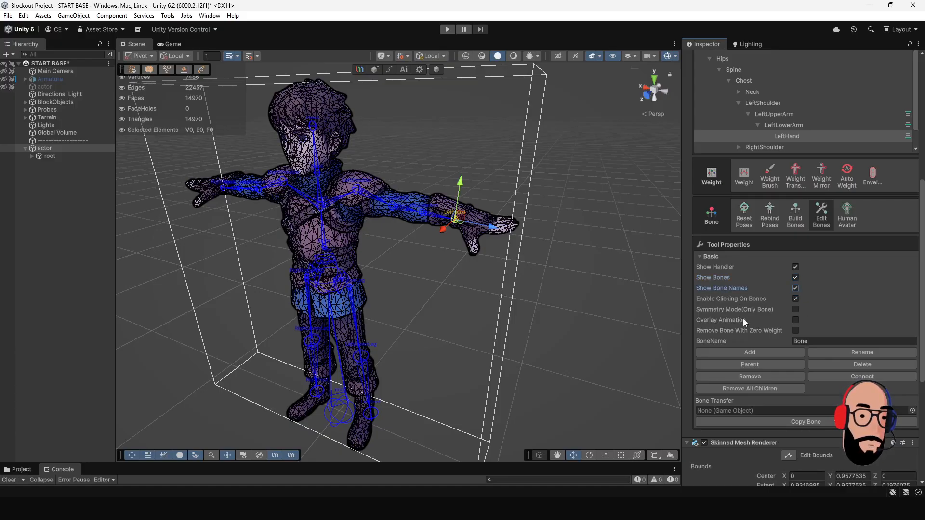
- Add a child bone to the hips bone
scroll(744, 354, down, 2)
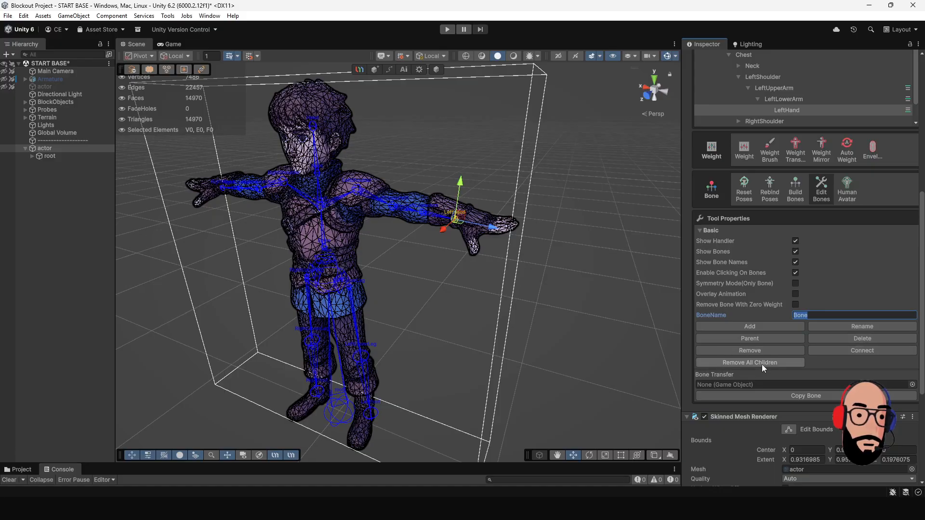
alt+drag(380, 262, 264, 260)
alt+drag(578, 244, 360, 270)
scroll(453, 273, up, 3)
middle_drag(467, 273, 481, 227)
scroll(481, 227, up, 3)
alt+drag(482, 250, 370, 276)
middle_drag(385, 275, 404, 212)
alt+drag(405, 212, 523, 233)
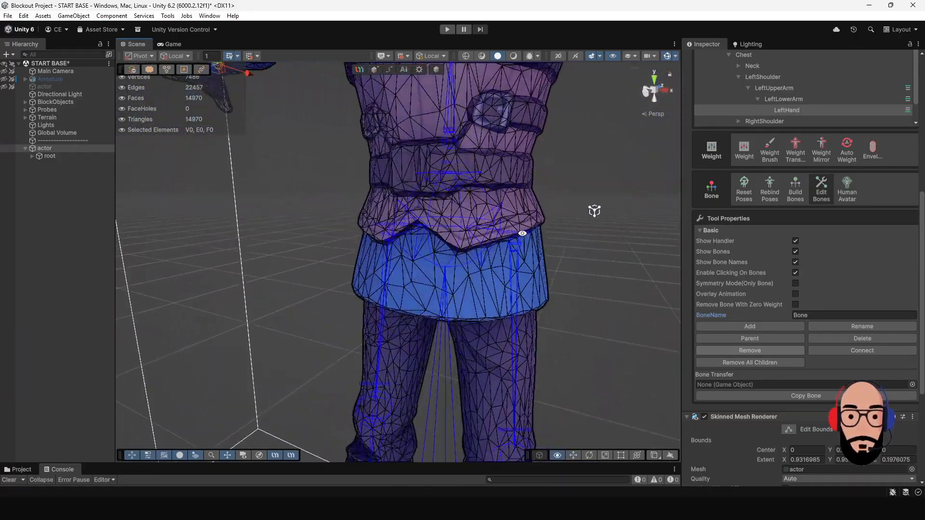
click(439, 218)
alt+drag(434, 218, 484, 271)
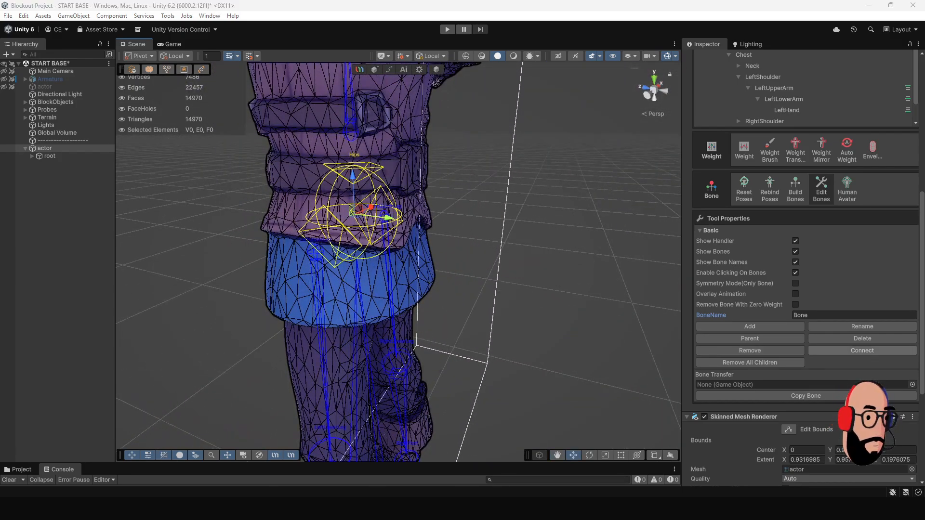
alt+drag(428, 235, 518, 284)
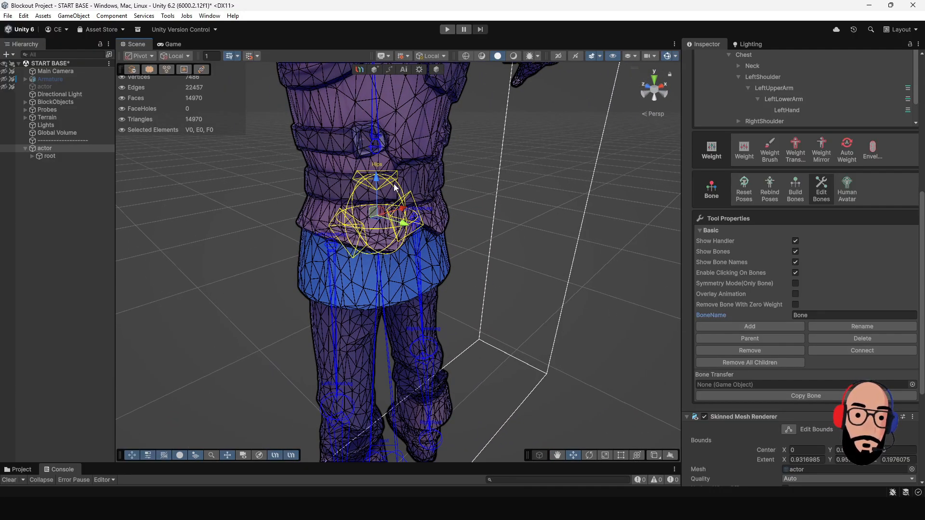
click(724, 325)
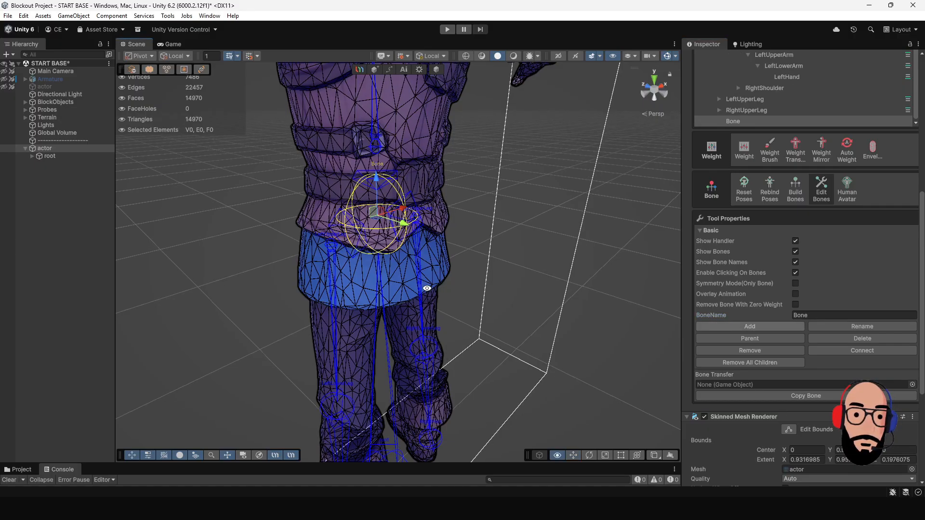
- Move the new bone behind the waist and chain four child bones from it, curving backward and downward like a tail
mouse_move(439, 260)
alt+mouse_down()
mouse_move(417, 224)
mouse_move(451, 251)
alt+mouse_up()
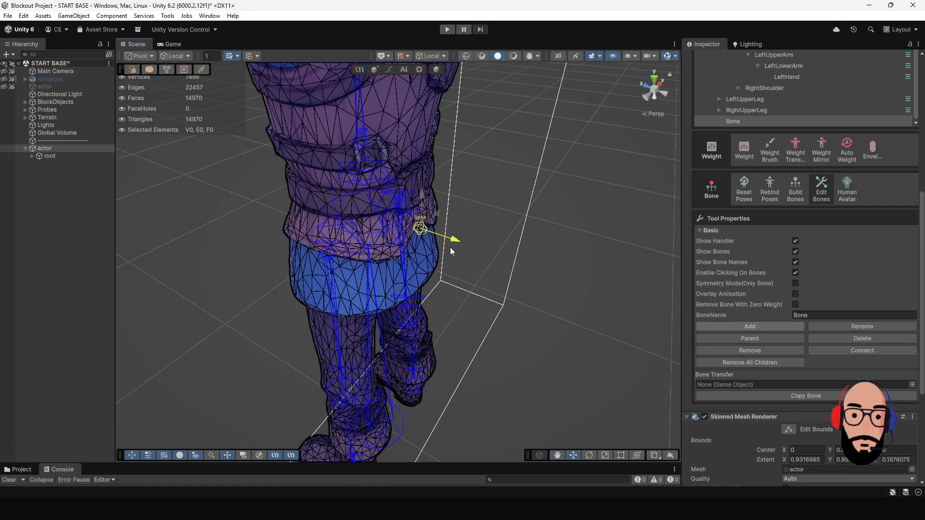
drag(487, 275, 599, 260)
click(724, 326)
click(750, 326)
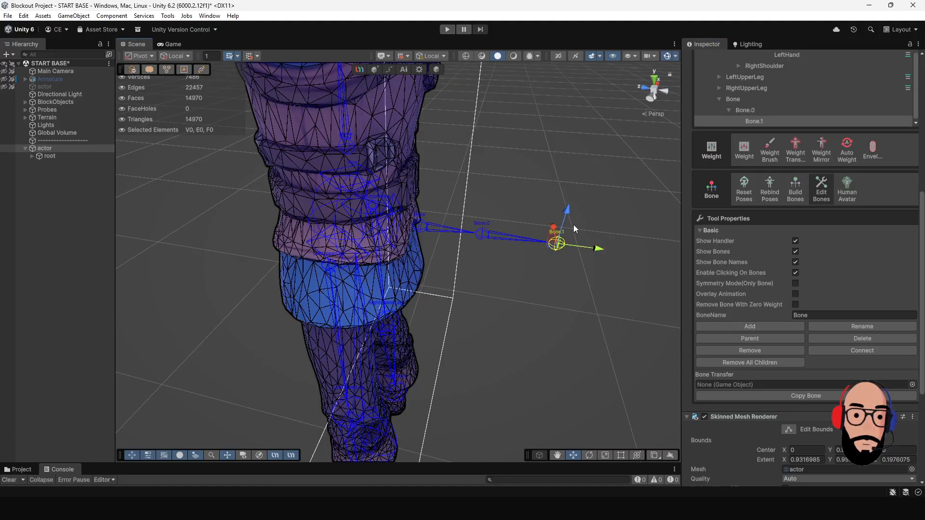
drag(573, 225, 611, 385)
click(750, 326)
click(767, 326)
- Examine the bone chain behind the hips from the front, side and rear of the character
scroll(412, 215, down, 4)
alt+drag(412, 215, 530, 272)
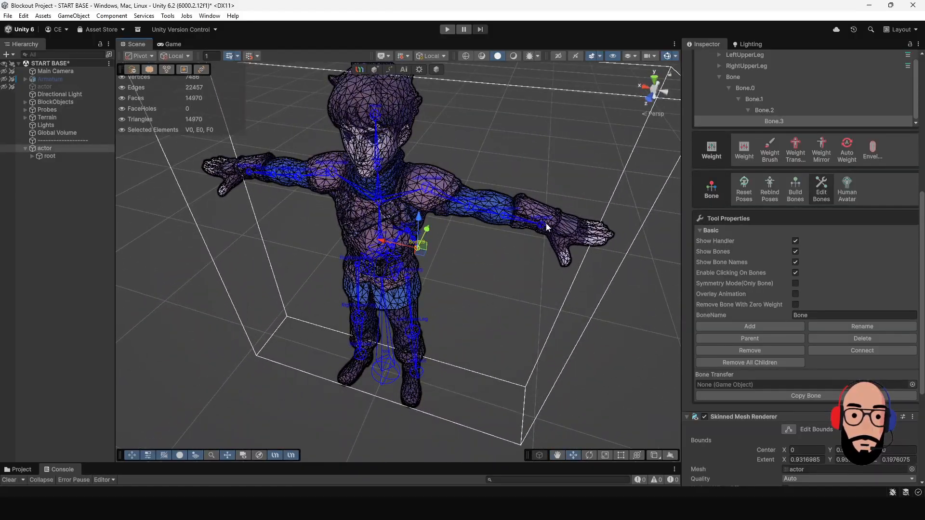
alt+drag(546, 223, 518, 229)
alt+scroll(562, 297, up, 5)
alt+drag(562, 297, 424, 239)
scroll(362, 173, down, 4)
middle_drag(436, 294, 464, 225)
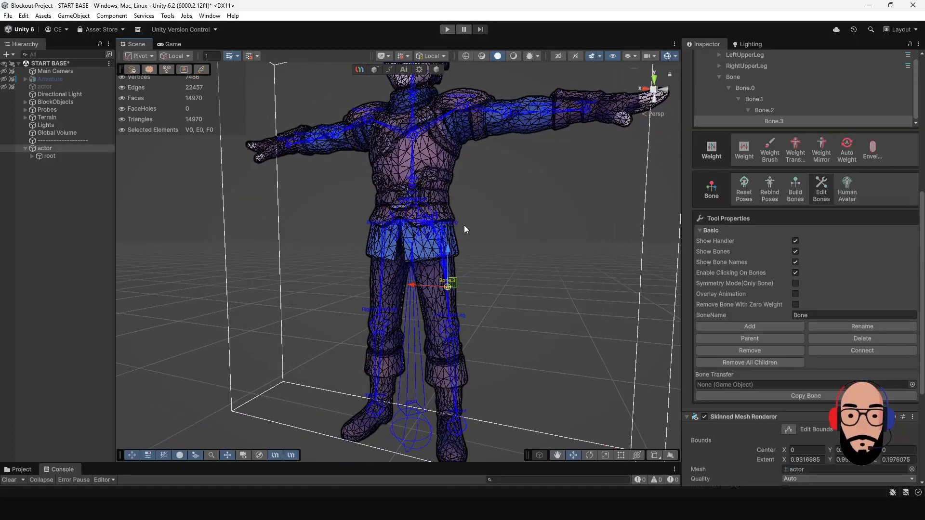
scroll(465, 227, up, 3)
alt+drag(465, 227, 520, 277)
alt+drag(388, 210, 523, 244)
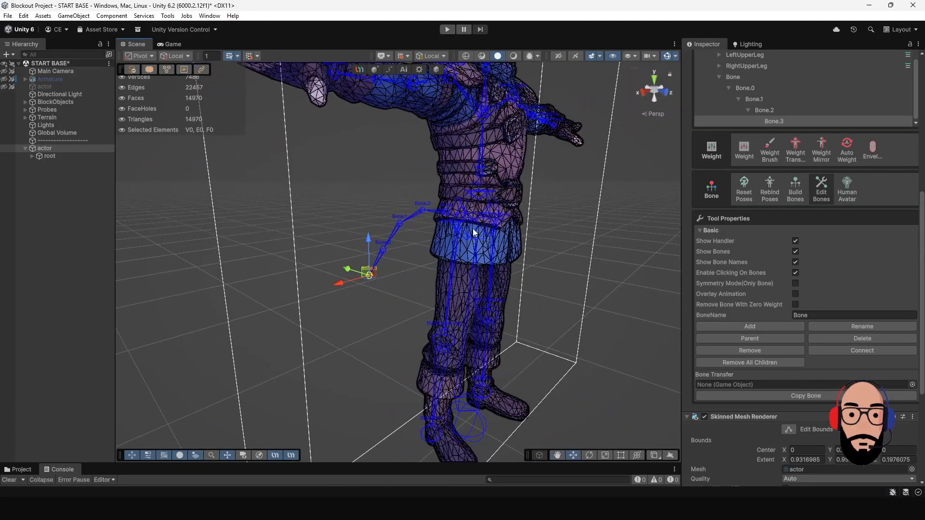
alt+drag(467, 253, 665, 265)
alt+drag(434, 277, 600, 253)
scroll(291, 256, down, 5)
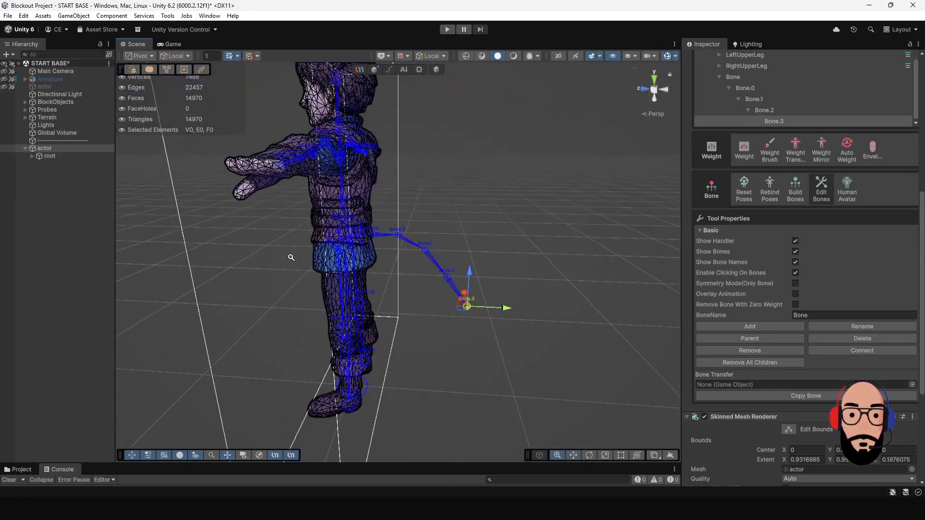
alt+drag(291, 255, 244, 272)
scroll(450, 265, up, 4)
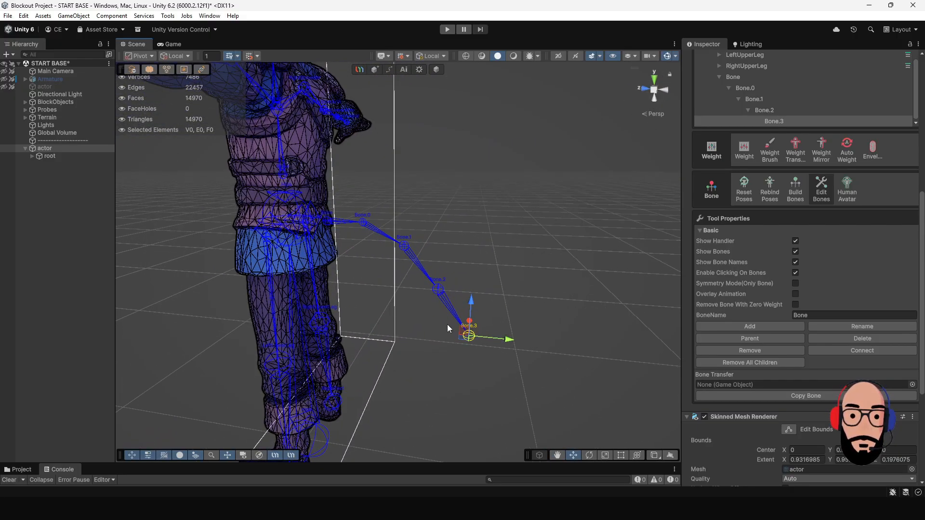
scroll(471, 251, down, 3)
alt+drag(470, 251, 386, 242)
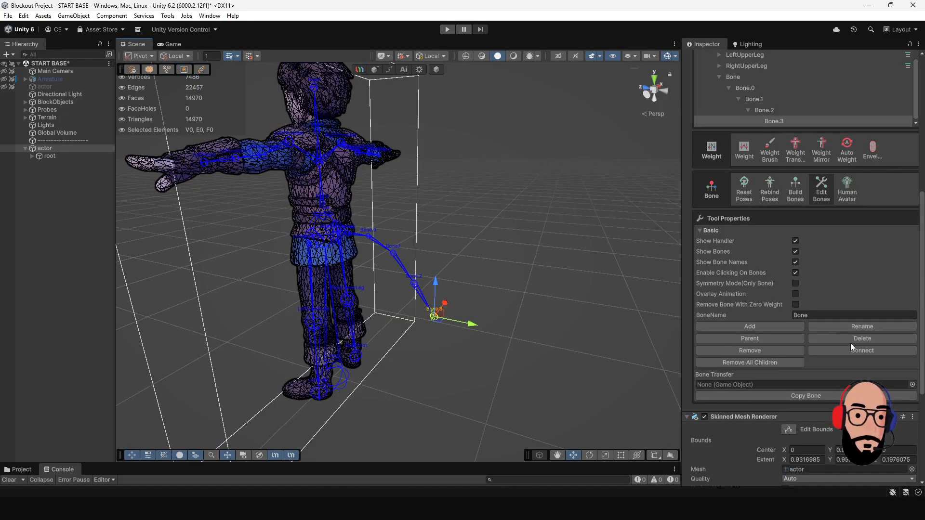
- Rename the bone just before the tip of the tail chain as testBne and delete it
click(415, 285)
scroll(415, 284, up, 5)
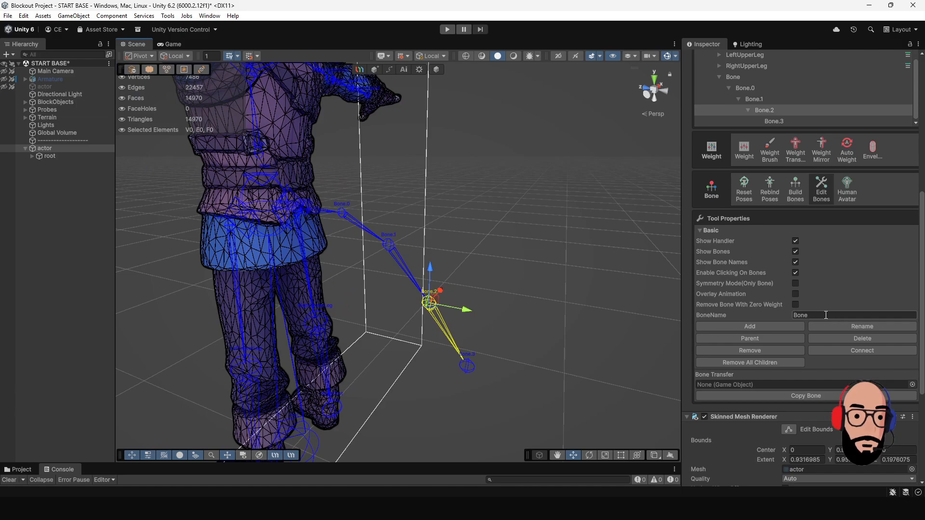
click(820, 316)
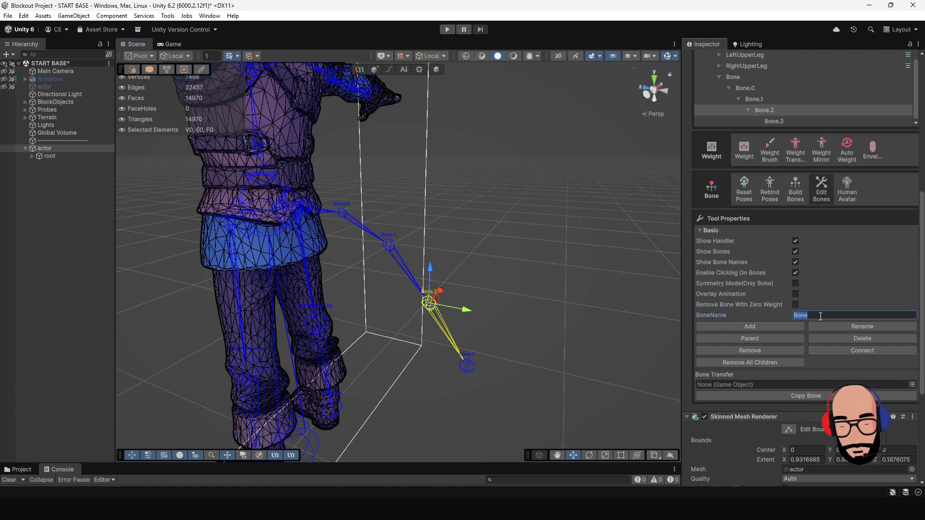
text(testBne)
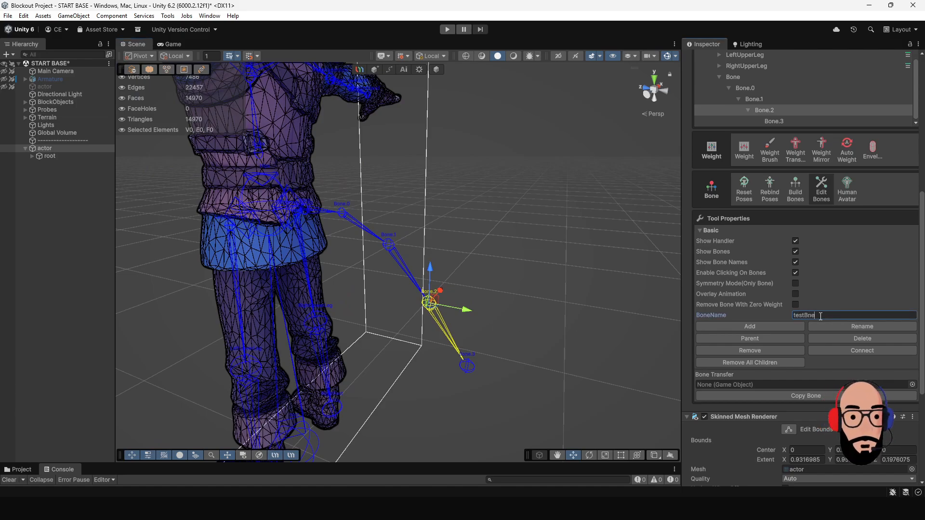
click(863, 327)
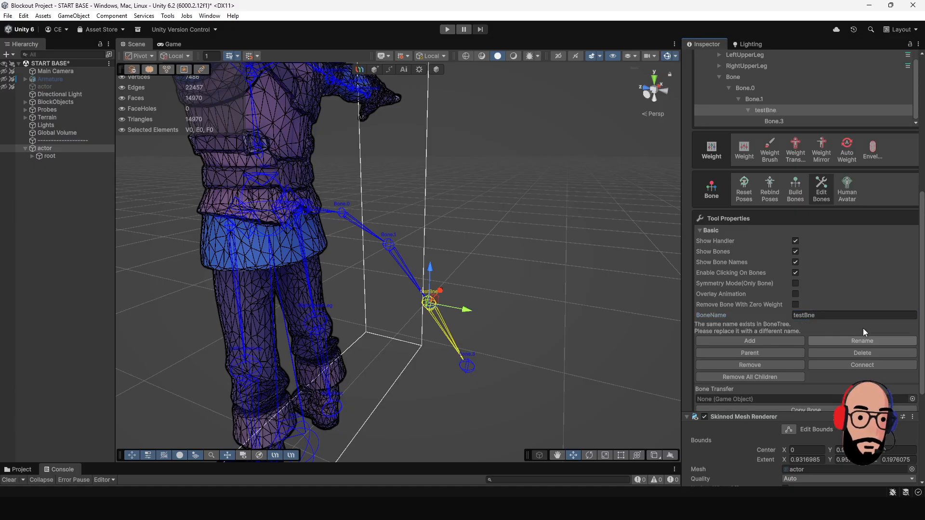
click(835, 354)
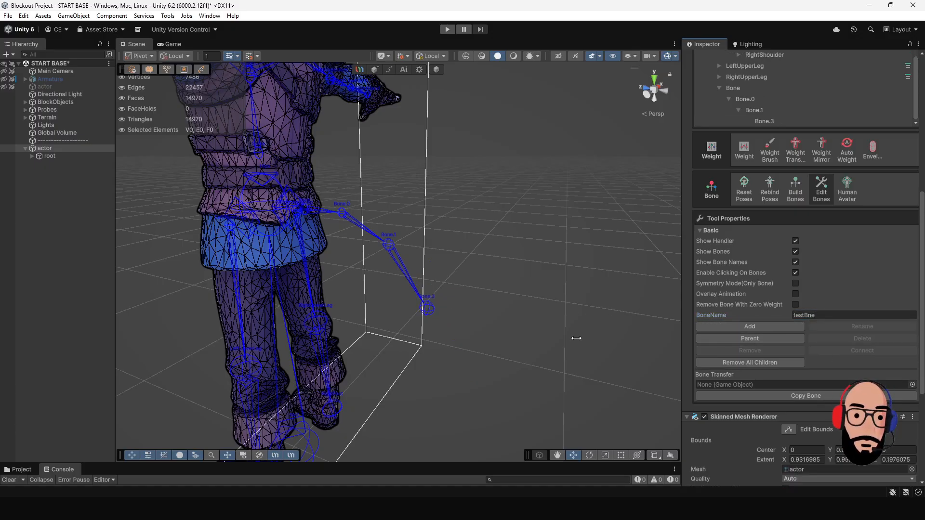
- Rename the tail chain's tip bone as testBne and delete it as well
click(425, 309)
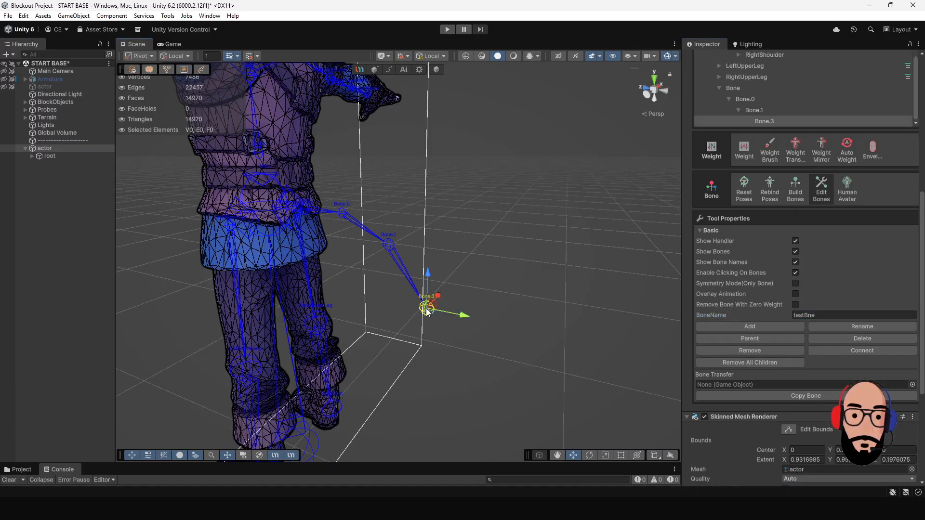
click(849, 327)
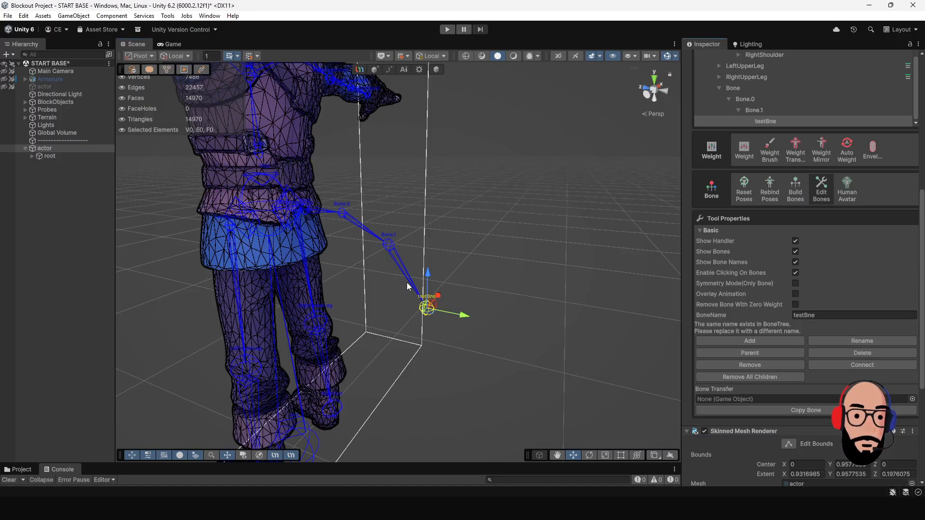
click(848, 353)
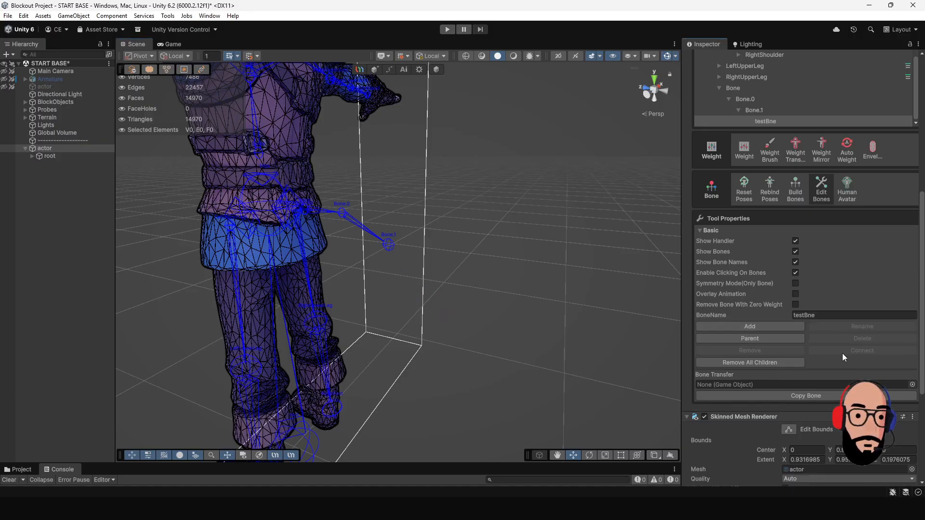
- Delete the remaining tail bones one by one back toward the hips
click(390, 244)
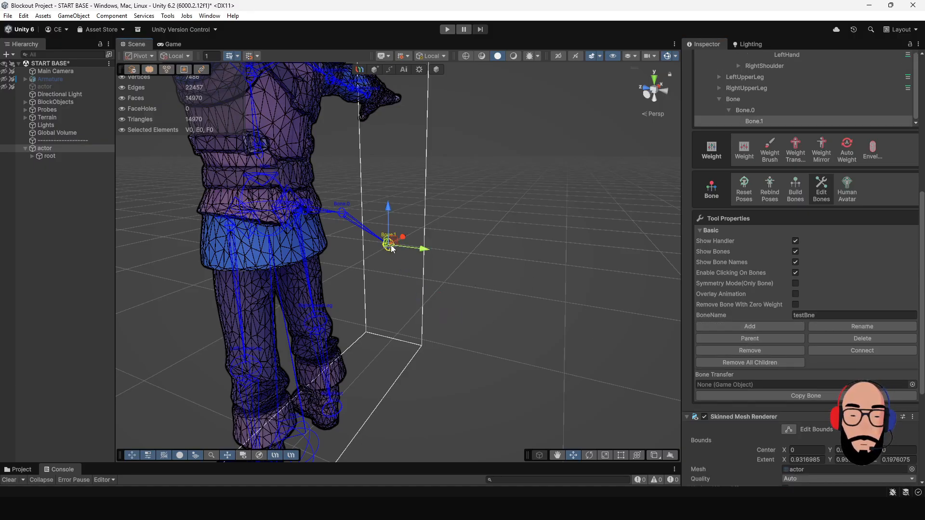
click(861, 337)
click(340, 212)
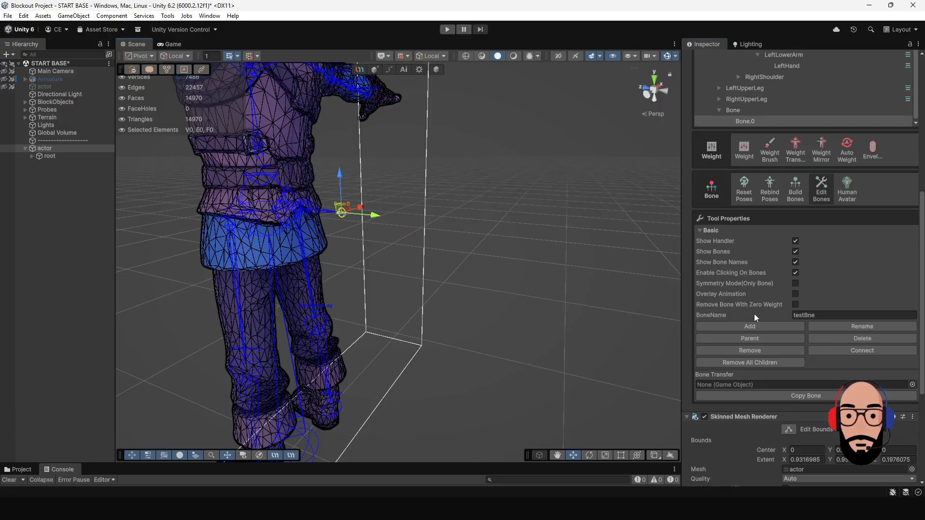
click(836, 340)
- Return to the Build Bones tool and examine the human skeleton from the rear and the front
alt+drag(367, 242, 442, 267)
scroll(461, 277, up, 3)
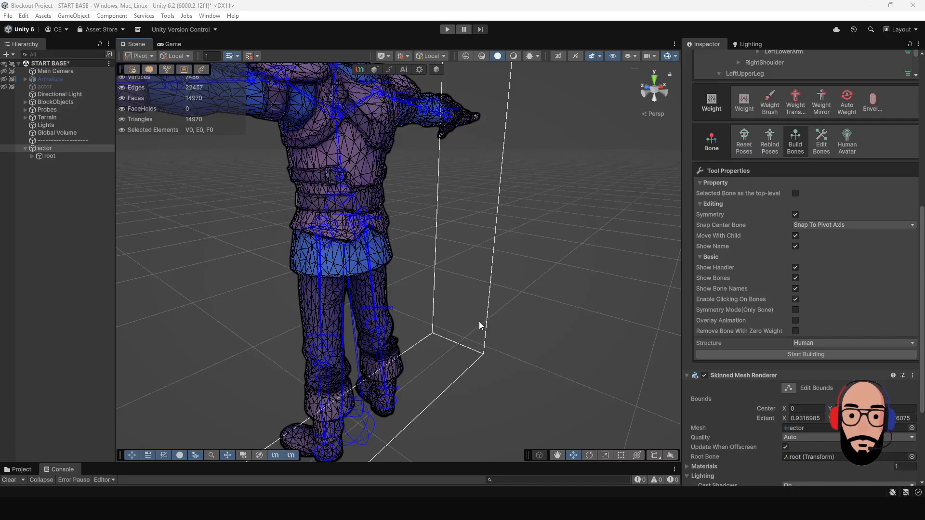
alt+drag(479, 325, 450, 264)
scroll(450, 265, up, 3)
middle_drag(450, 264, 492, 277)
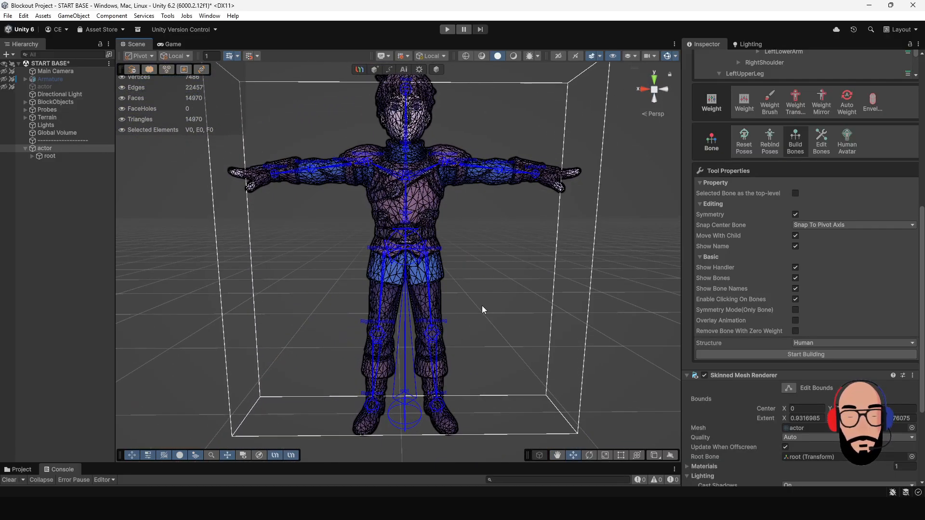
alt+right_drag(484, 310, 457, 275)
middle_drag(457, 276, 444, 304)
alt+drag(444, 303, 433, 283)
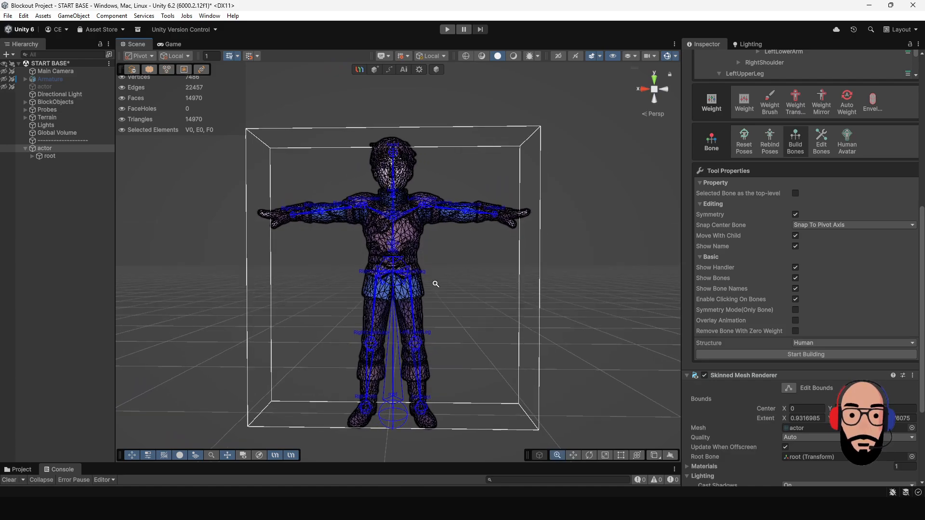
scroll(457, 320, up, 2)
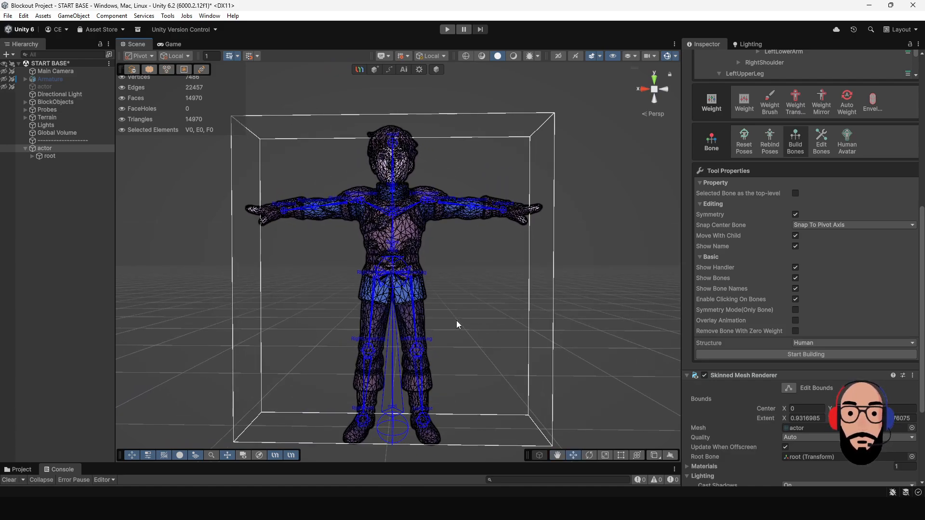
alt+drag(457, 321, 450, 320)
alt+right_drag(450, 320, 489, 352)
middle_drag(488, 352, 490, 346)
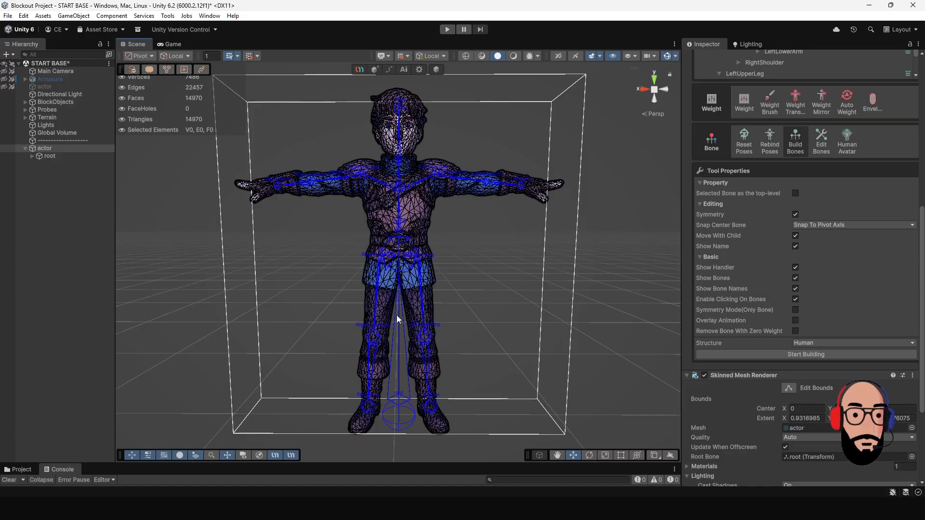
- Select the root bone between the character's feet and inspect its weight influence on the mesh
scroll(434, 318, down, 1)
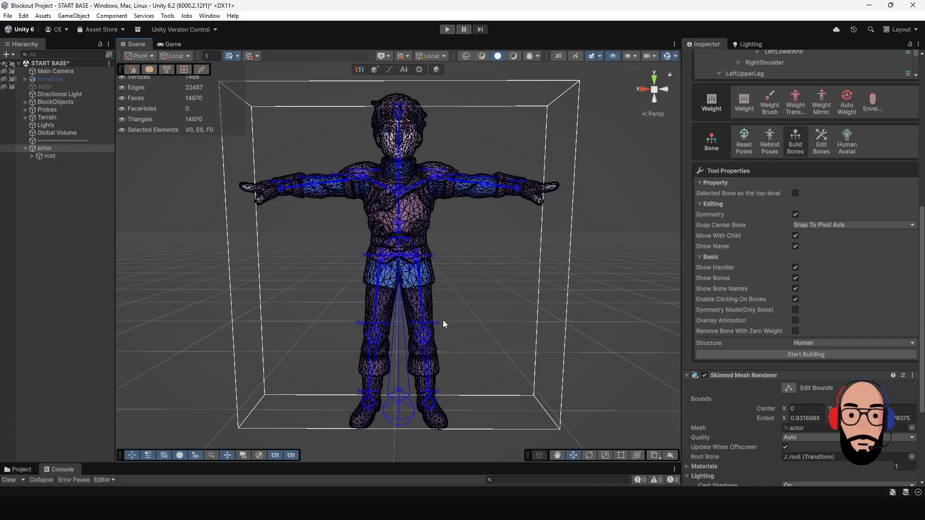
click(399, 403)
alt+drag(498, 337, 471, 344)
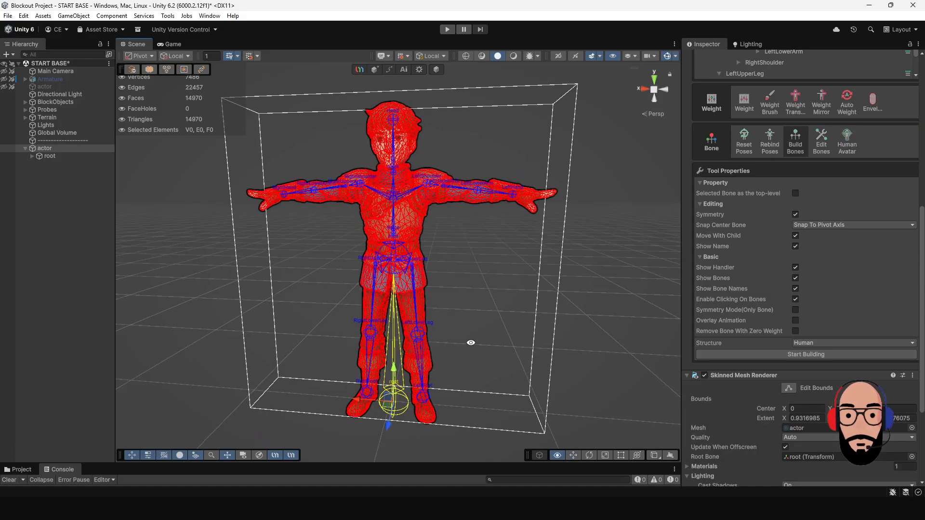
alt+right_drag(471, 343, 467, 331)
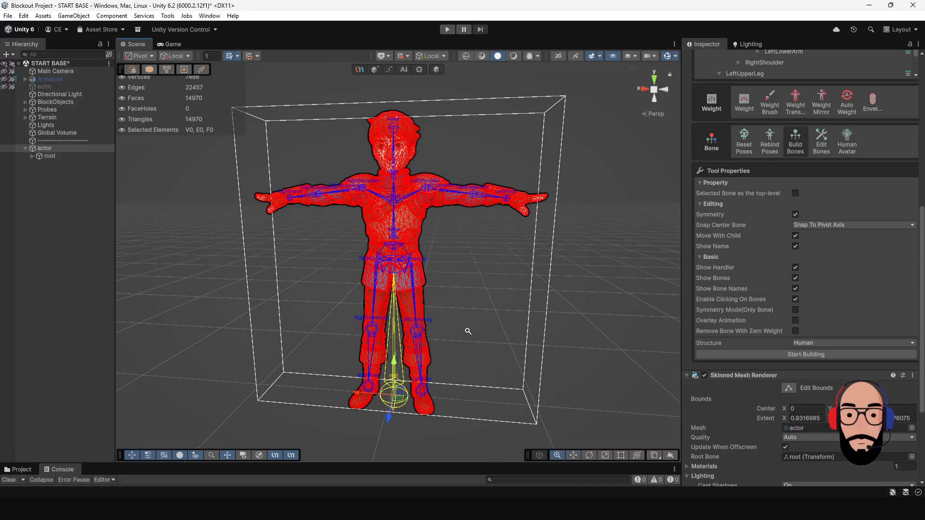
- Apply auto weighting to the character mesh with a Blend Width of 0.075
click(847, 99)
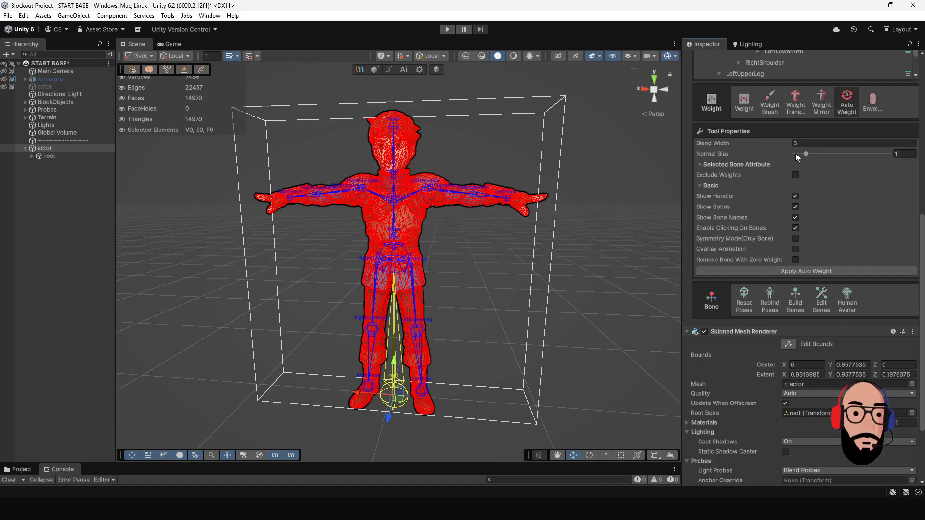
click(807, 144)
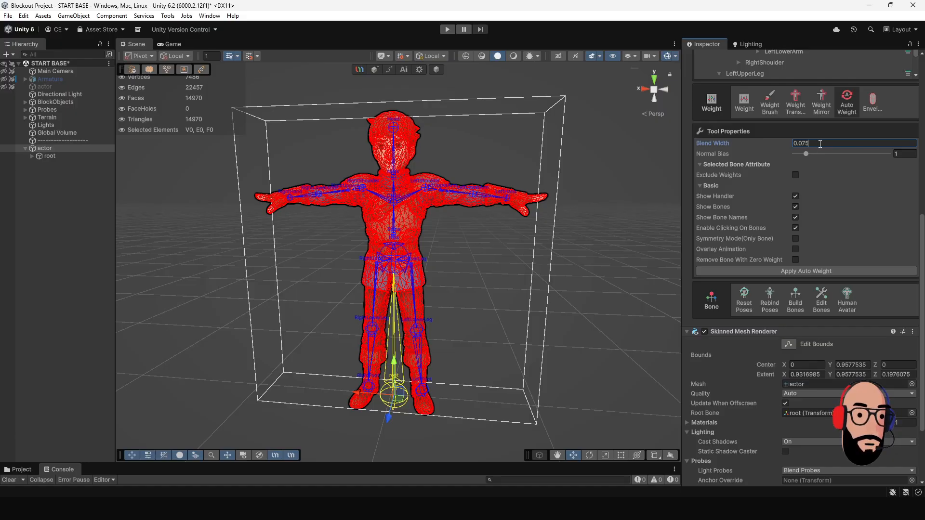
click(800, 271)
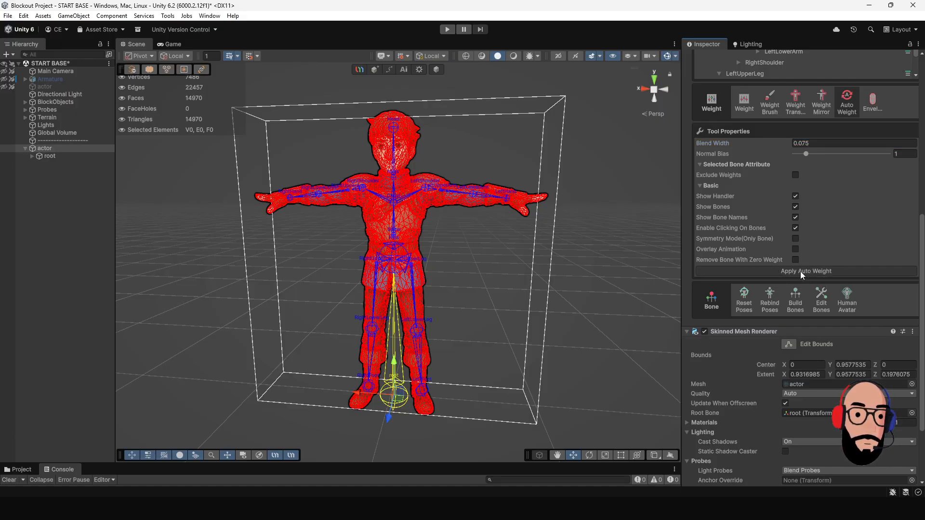
- Inspect the new weights of the root, the chest bone and the LeftLowerArm bone
alt+right_drag(486, 286, 514, 297)
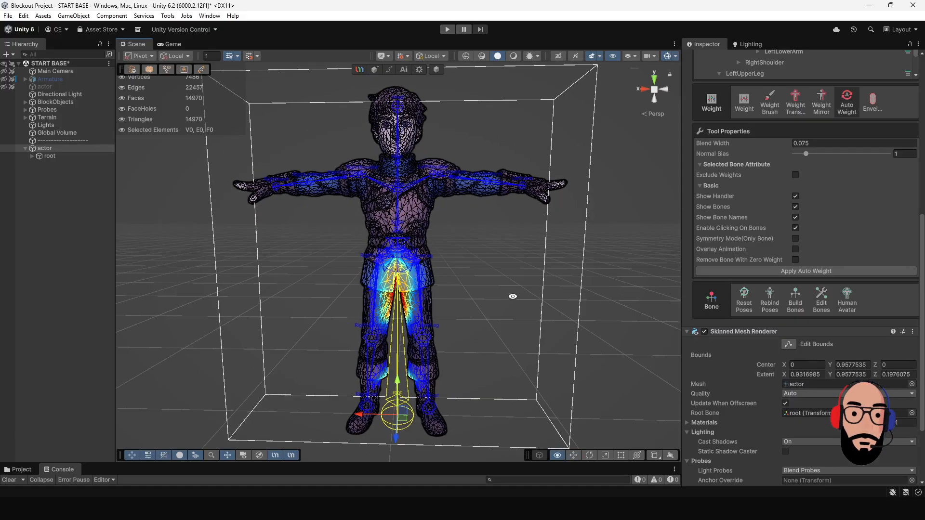
mouse_move(513, 297)
alt+mouse_down()
mouse_move(541, 274)
mouse_move(513, 288)
mouse_move(516, 298)
alt+mouse_up()
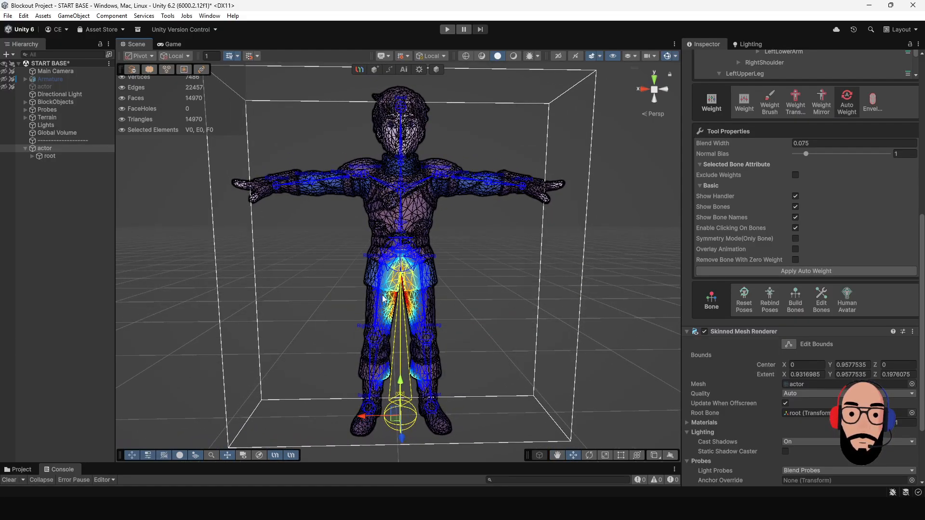
alt+right_drag(470, 277, 503, 299)
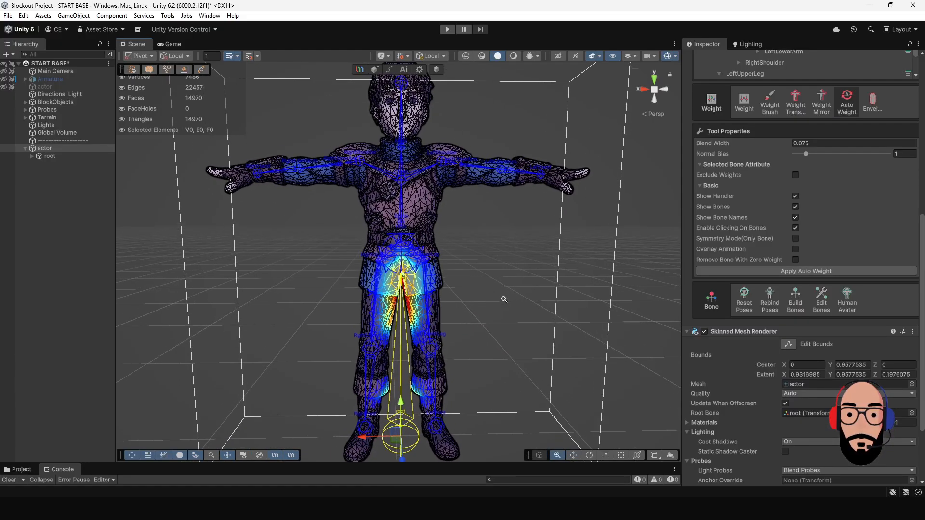
alt+drag(503, 299, 472, 284)
click(394, 180)
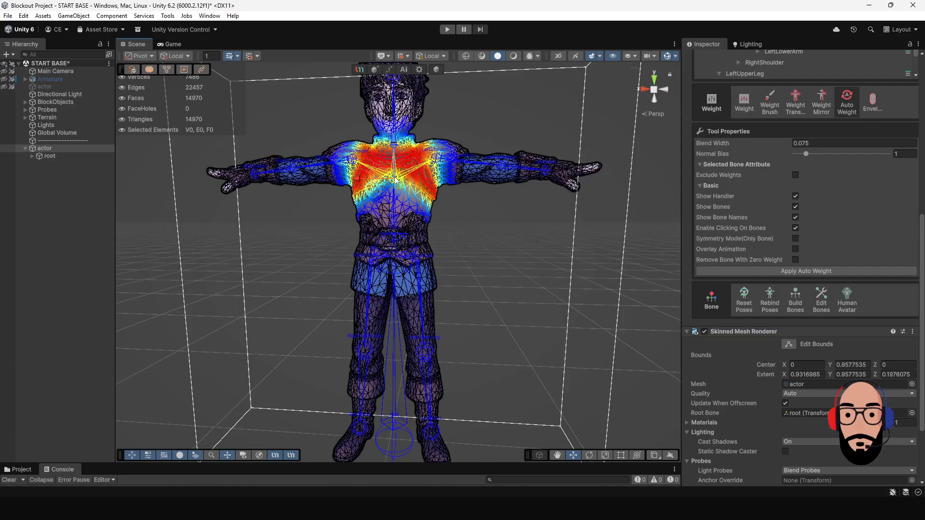
click(500, 165)
scroll(537, 273, up, 4)
alt+drag(548, 210, 490, 248)
scroll(515, 280, up, 5)
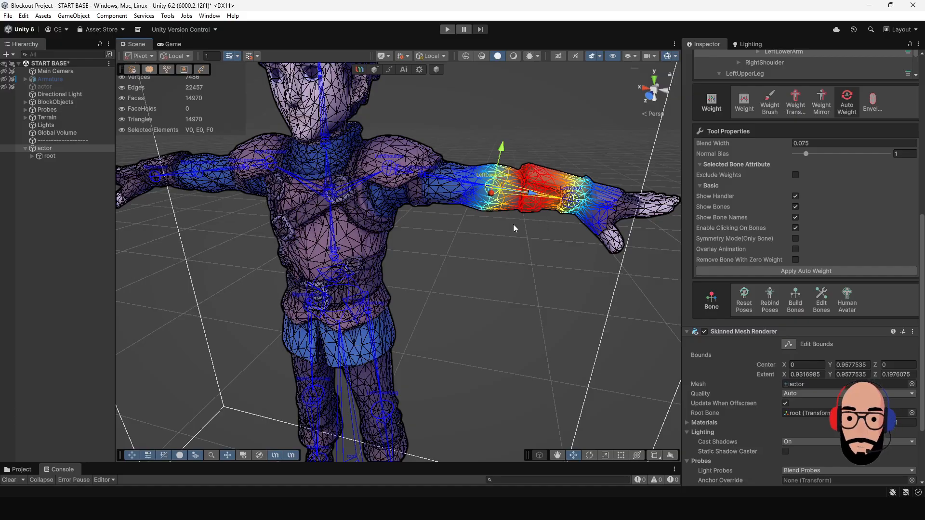
- Select the left upper arm bone and try rotating it to test how the shoulder deforms
click(389, 169)
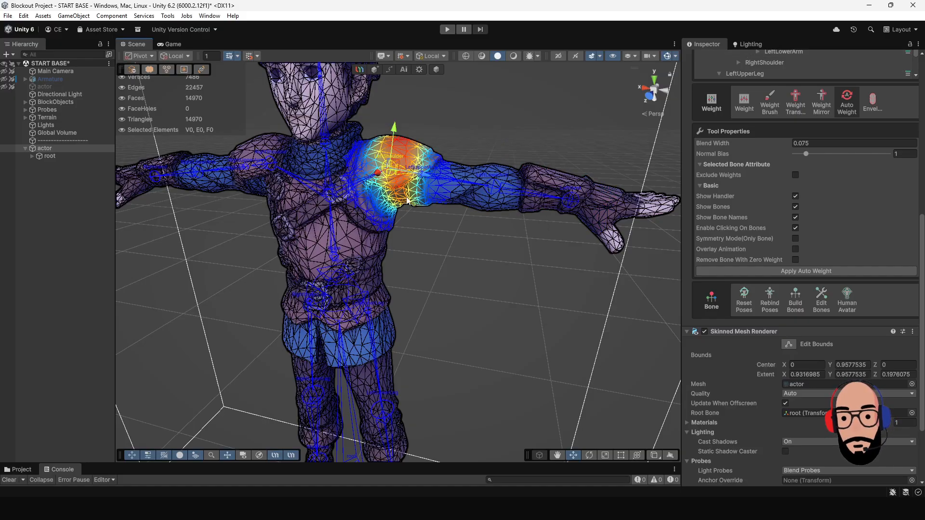
alt+drag(432, 217, 503, 293)
alt+right_drag(503, 293, 441, 262)
alt+drag(441, 261, 442, 246)
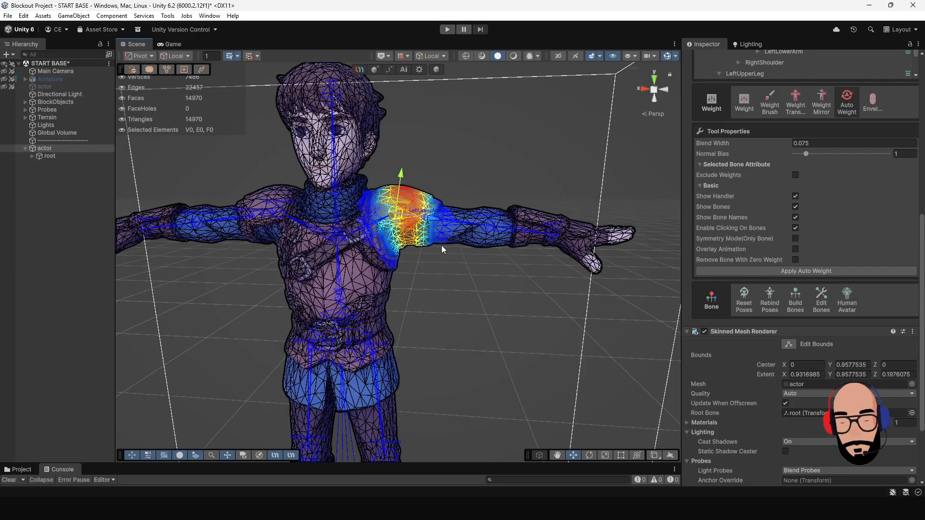
key(e)
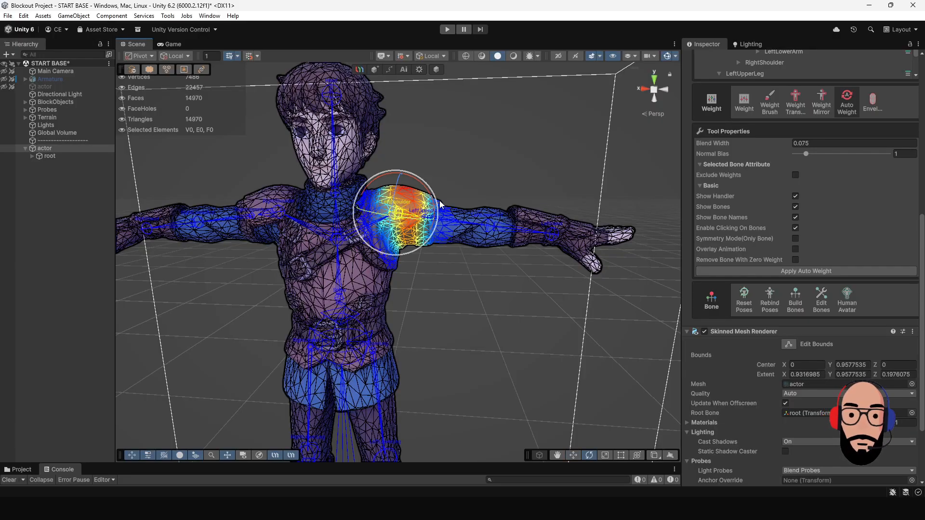
drag(425, 190, 462, 215)
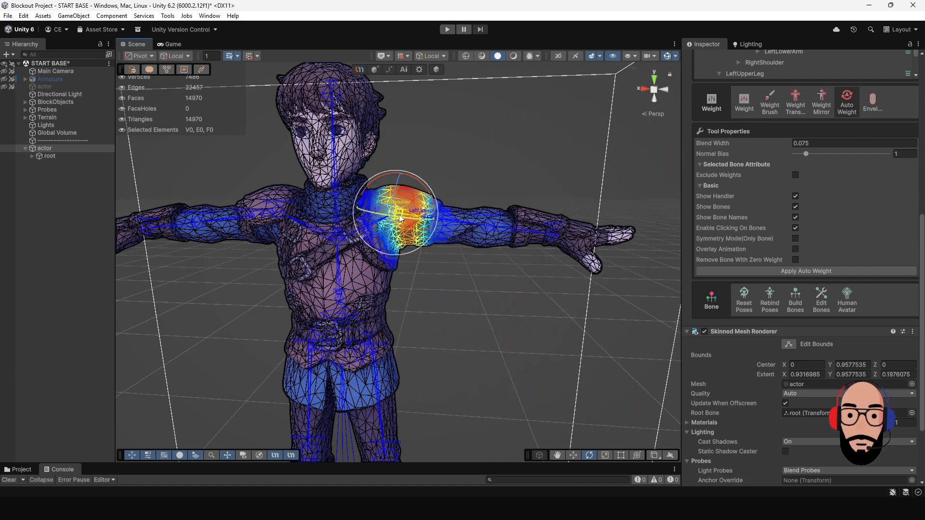
- Check the weights along the left arm on the LeftLowerArm, LeftHand and upper arm bones
click(487, 224)
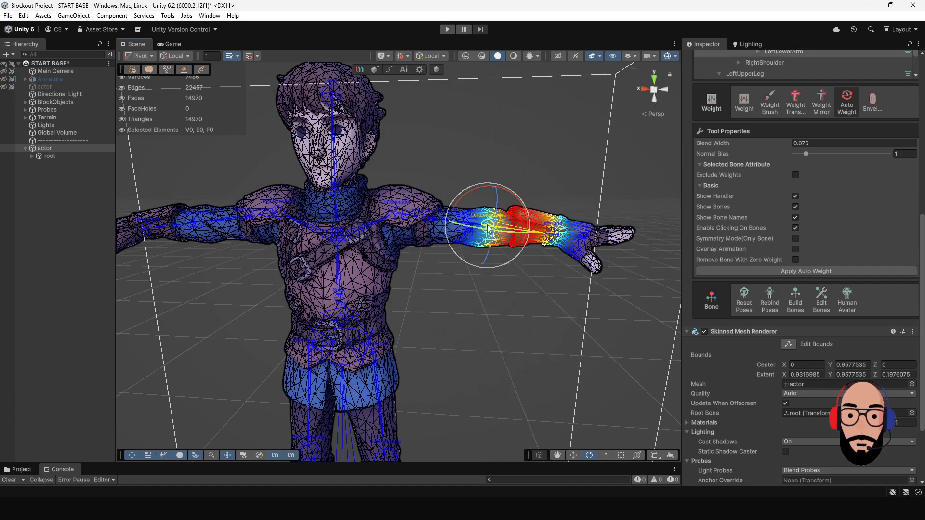
click(554, 237)
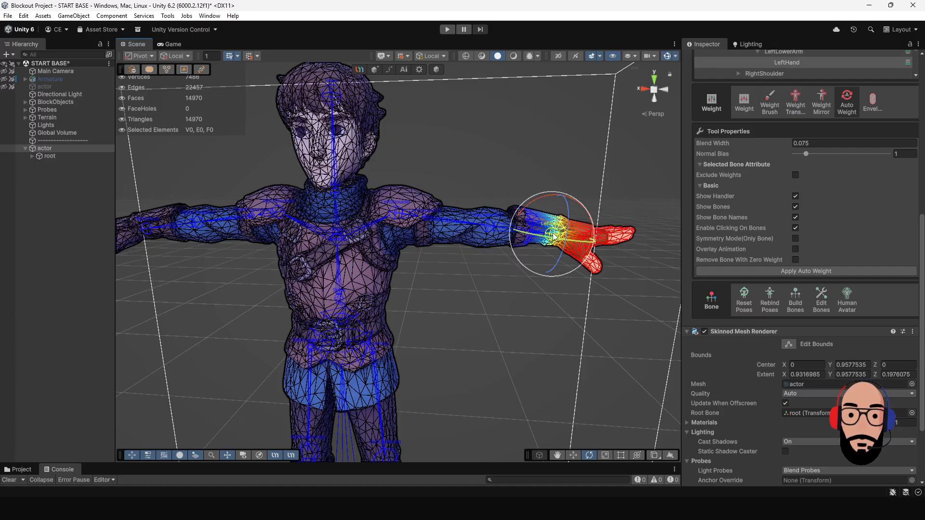
click(399, 218)
alt+drag(399, 218, 495, 279)
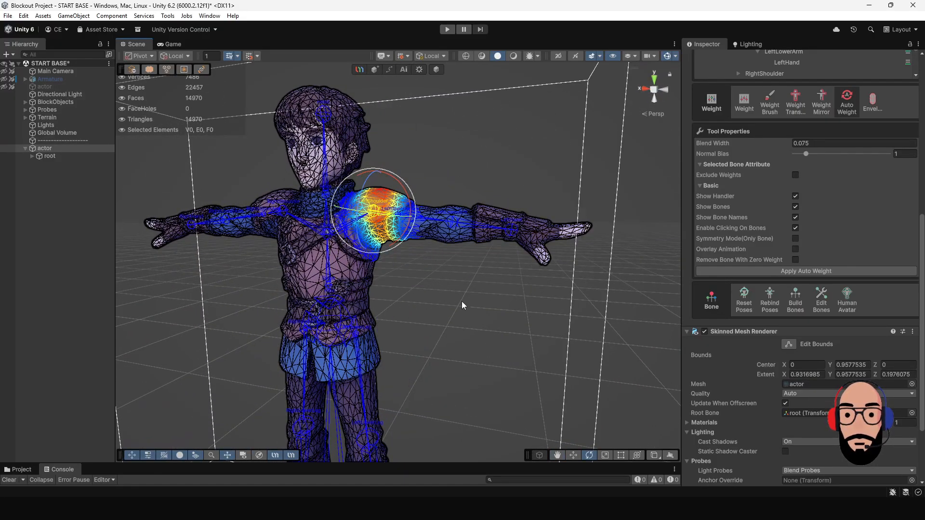
- Select the right upper arm bone and try rotating it to test the opposite shoulder's deformation
alt+drag(462, 304, 410, 217)
click(355, 165)
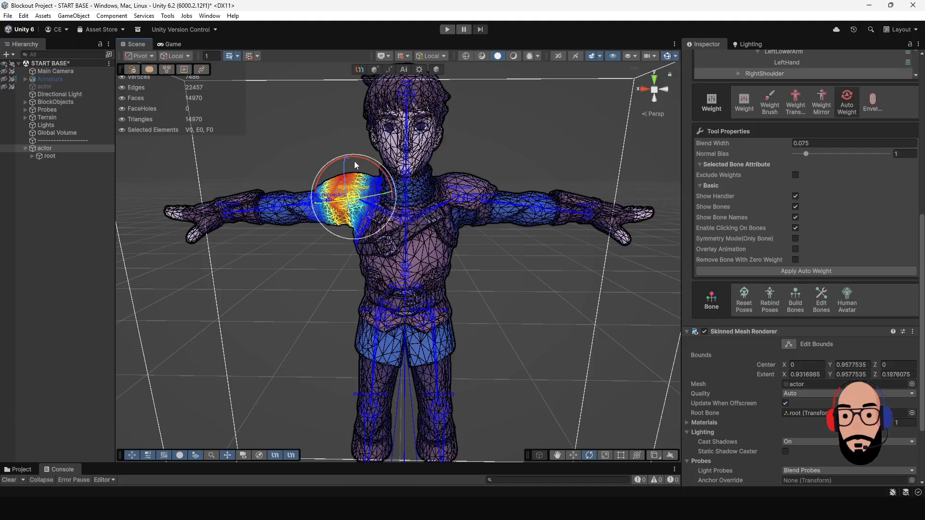
drag(359, 161, 379, 164)
scroll(424, 182, up, 3)
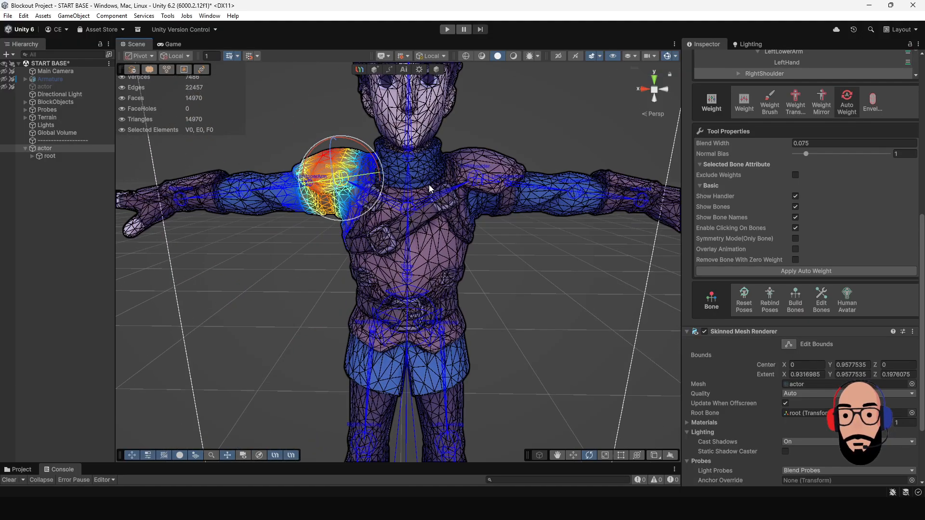
middle_drag(429, 184, 406, 225)
- Select the bone at the base of the head and try tilting the head to test its weights
click(403, 228)
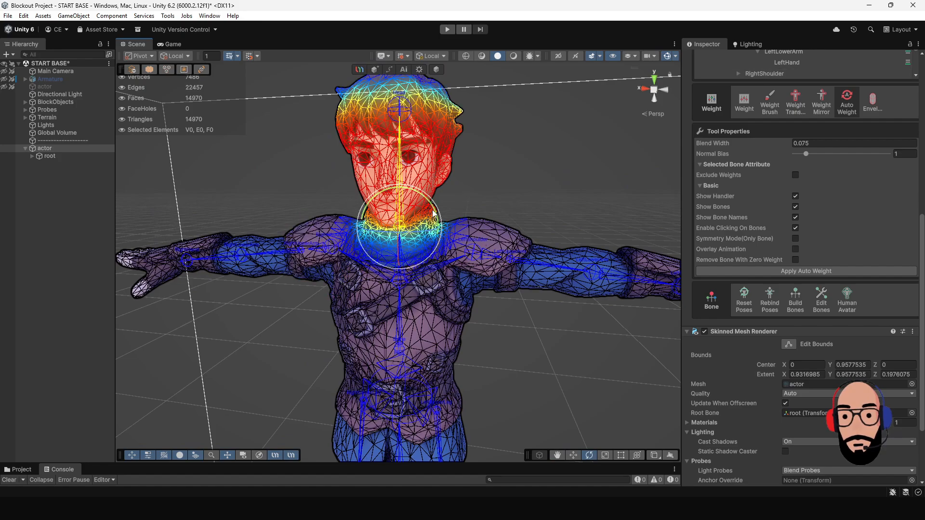
mouse_move(402, 227)
alt+mouse_down()
mouse_move(434, 235)
mouse_move(378, 247)
mouse_move(442, 241)
mouse_move(399, 242)
alt+mouse_up()
key(ctrl+z)
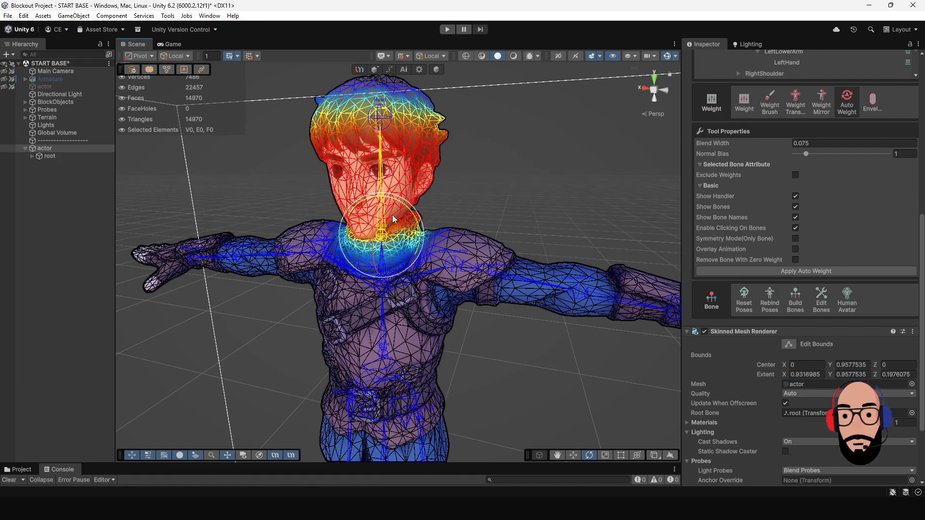
drag(372, 212, 365, 244)
alt+right_drag(419, 240, 444, 254)
- Select the spine bone above the belt and try bending the torso, undoing the rotation
click(375, 197)
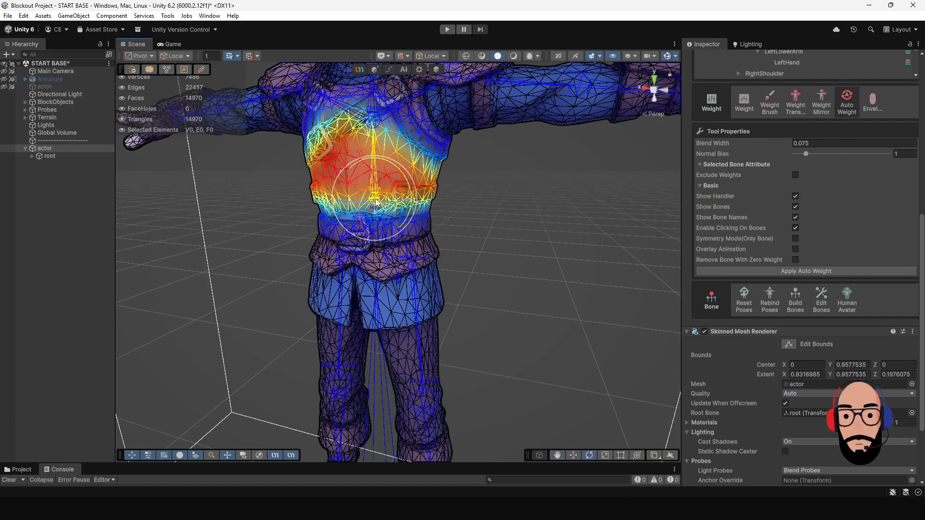
scroll(374, 197, down, 2)
alt+drag(366, 201, 376, 178)
key(ctrl+z)
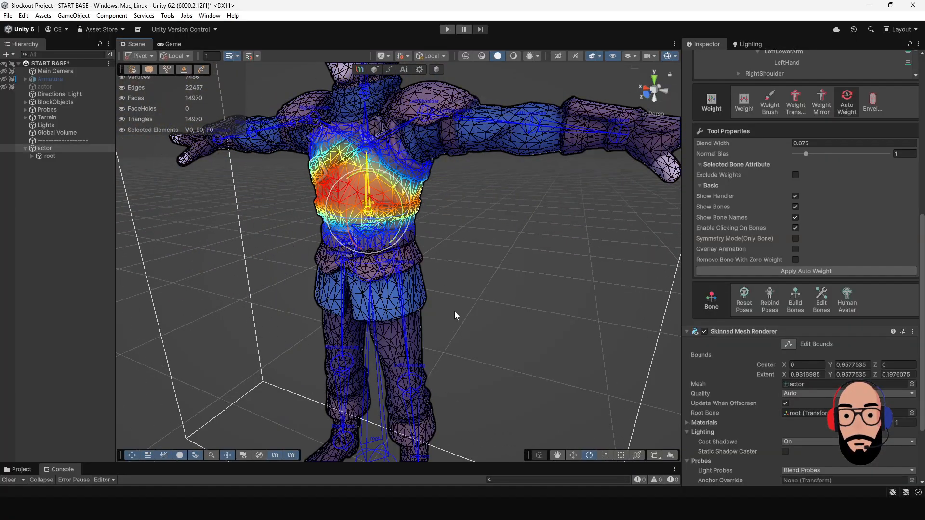
- Clear the torso bone selection, select the RightUpperLeg bone and swing the leg backward
middle_drag(455, 312, 443, 227)
alt+drag(443, 227, 546, 210)
click(624, 247)
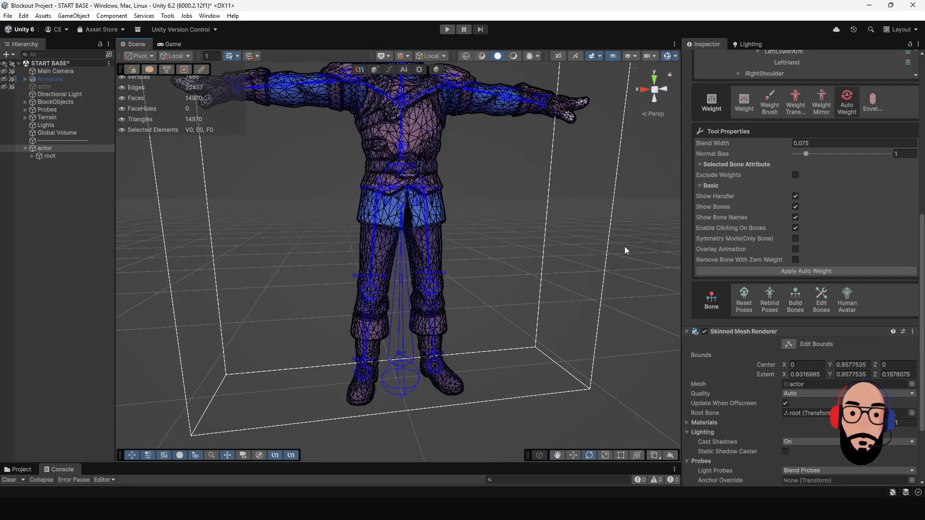
scroll(452, 221, up, 5)
mouse_move(445, 293)
middle_down()
mouse_move(443, 316)
mouse_move(445, 302)
middle_up()
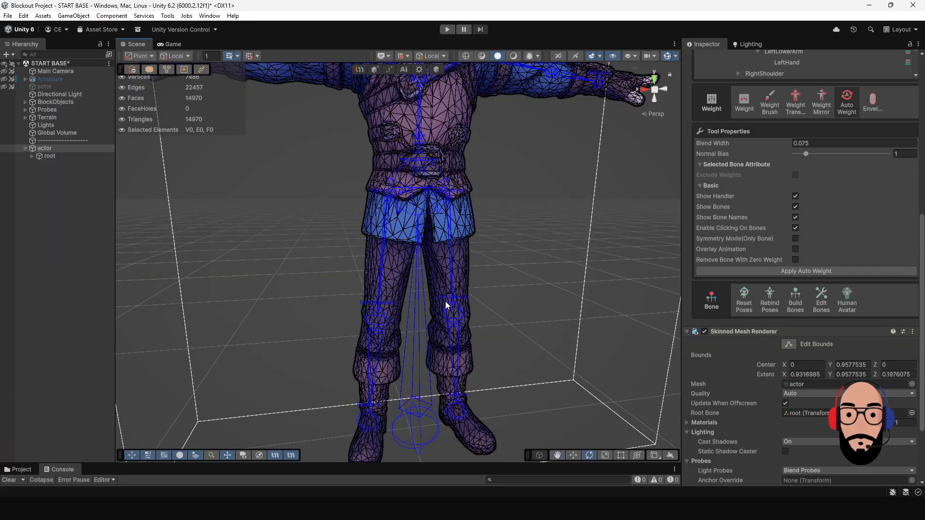
mouse_move(430, 242)
alt+mouse_down()
mouse_move(501, 241)
mouse_move(424, 245)
alt+mouse_up()
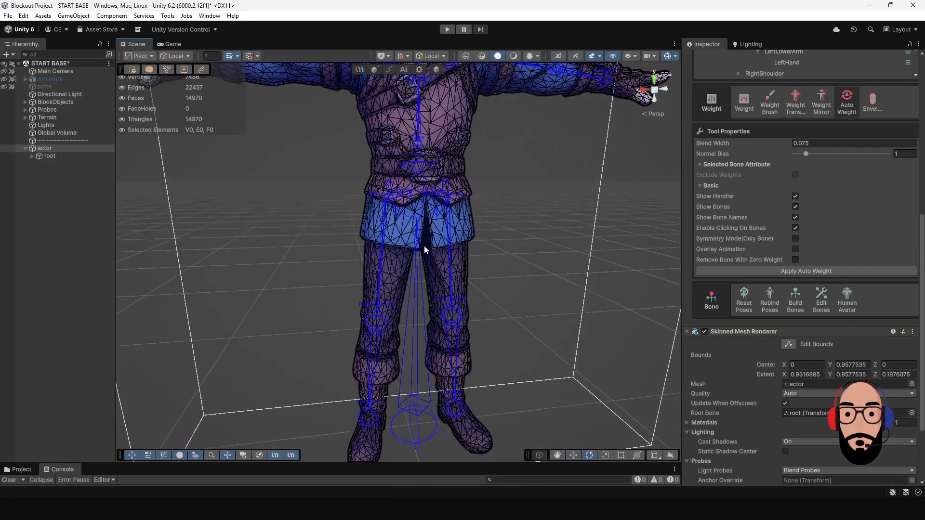
click(387, 206)
alt+drag(387, 206, 434, 231)
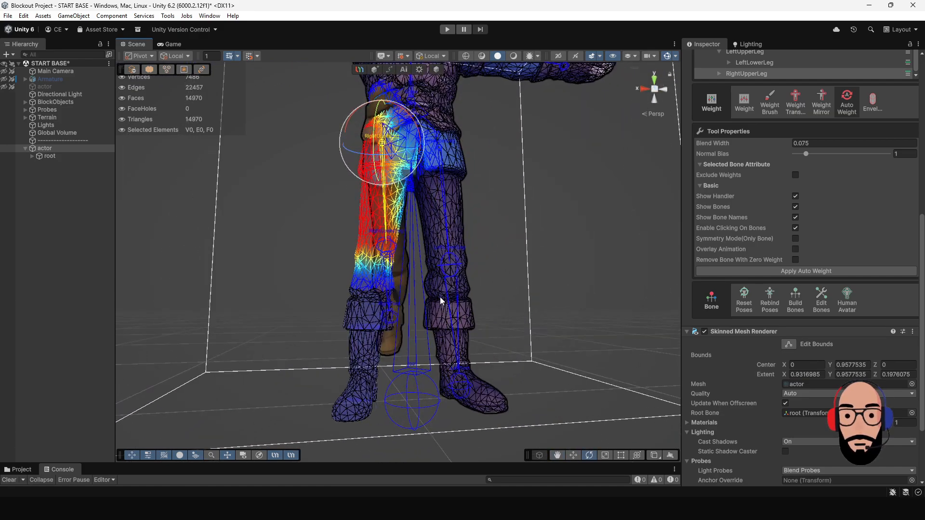
- Examine the posed right leg from the side for badly weighted geometry
alt+drag(437, 266, 468, 322)
scroll(407, 305, up, 5)
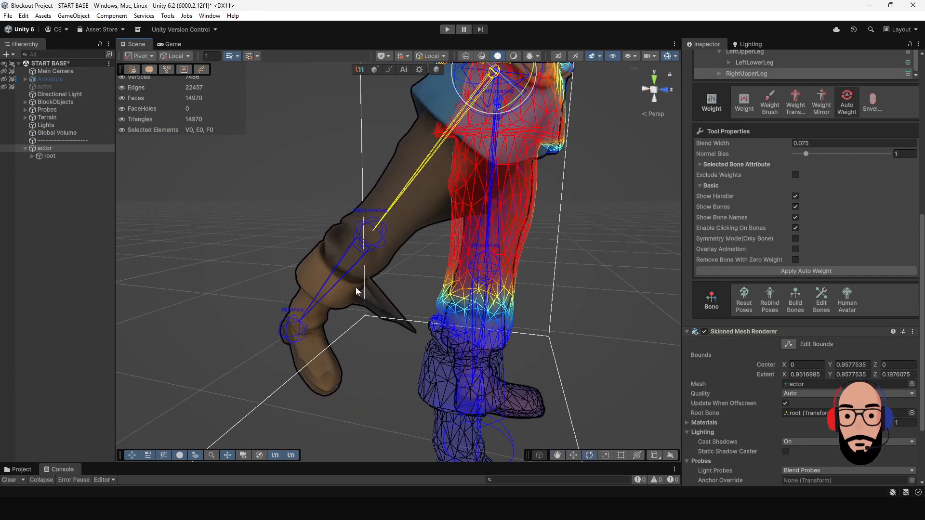
alt+drag(356, 287, 458, 347)
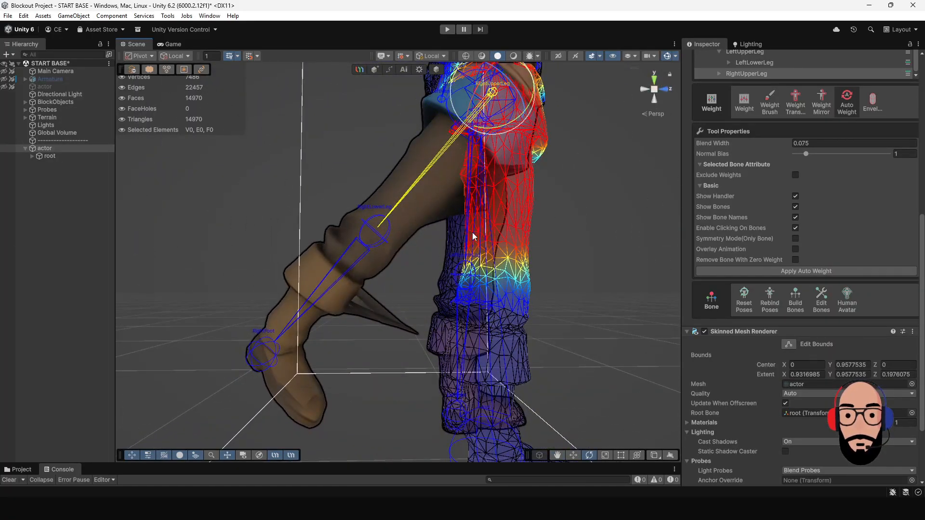
alt+drag(472, 236, 494, 138)
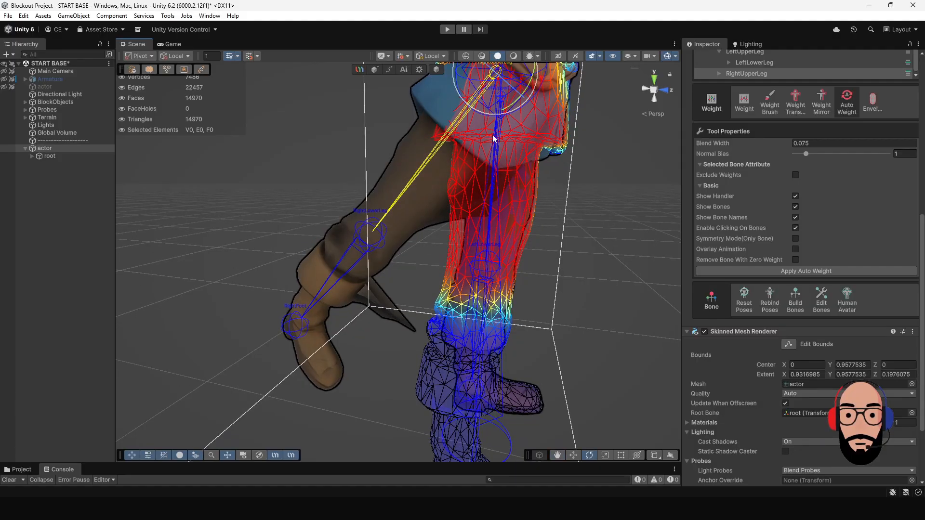
- Select the RightLowerLeg bone and examine its weights and the mesh around the knee and calf up close
click(380, 235)
alt+drag(366, 355, 419, 322)
scroll(397, 332, up, 5)
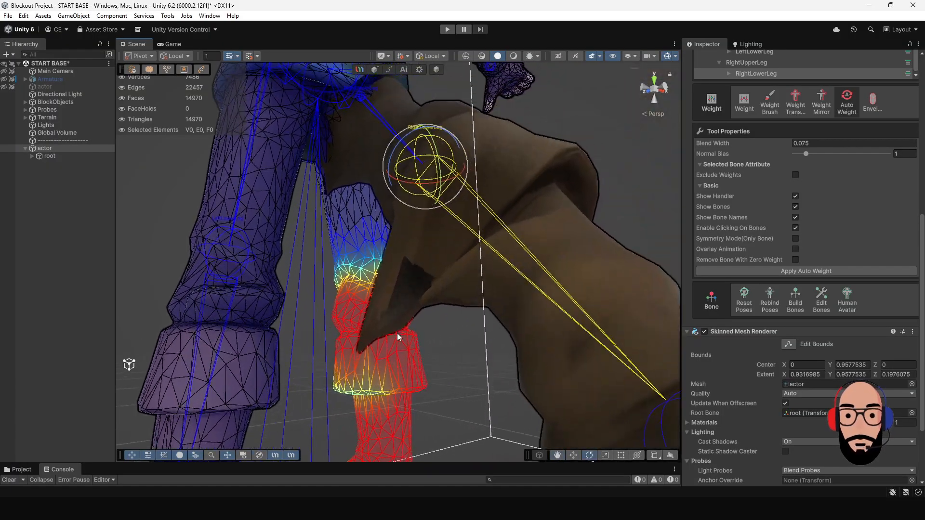
alt+drag(397, 334, 469, 301)
alt+drag(377, 338, 472, 315)
alt+drag(446, 221, 364, 350)
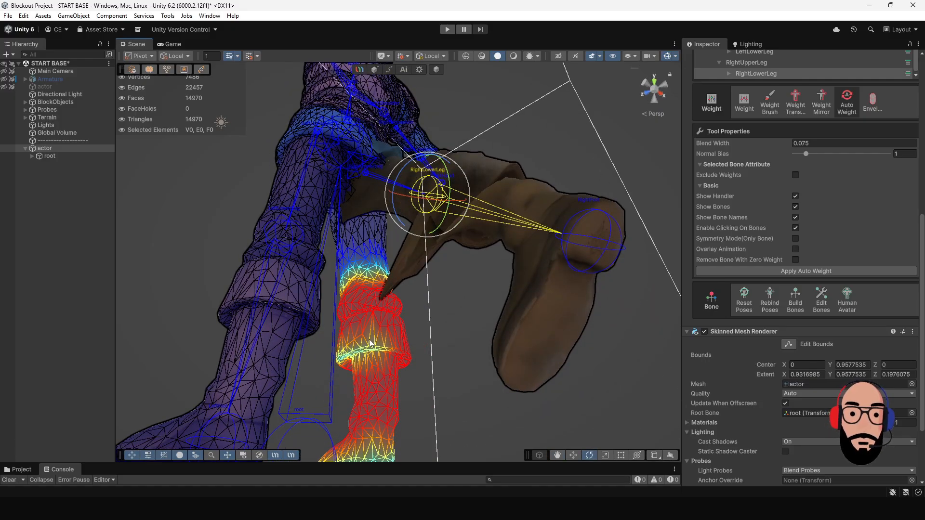
alt+drag(421, 318, 487, 316)
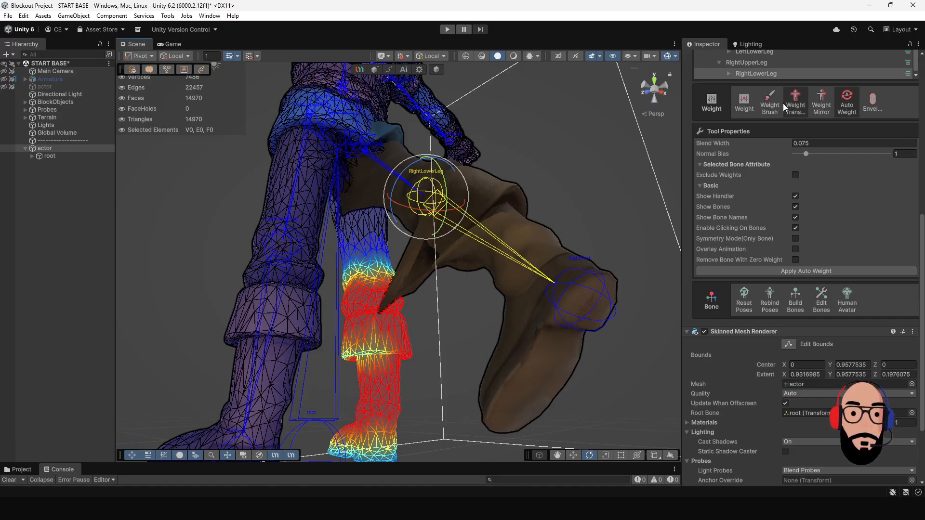
- Activate the Weight Brush with its type set to Add and its weight set to 1
click(770, 181)
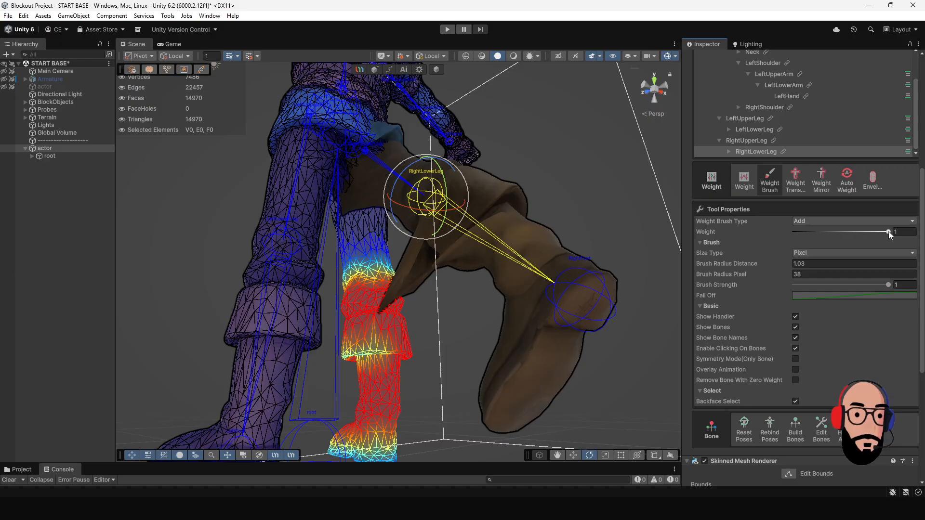
mouse_move(889, 232)
mouse_down()
mouse_move(783, 233)
mouse_move(894, 233)
mouse_up()
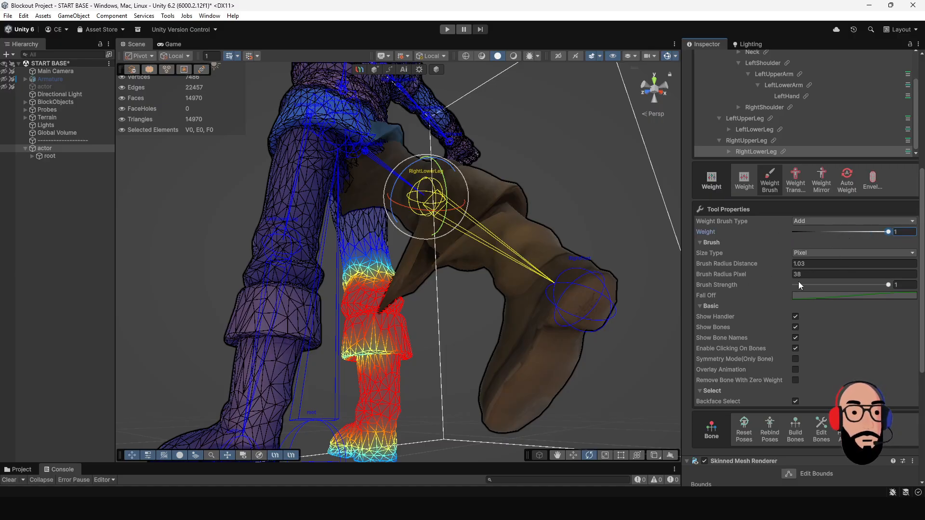
click(802, 221)
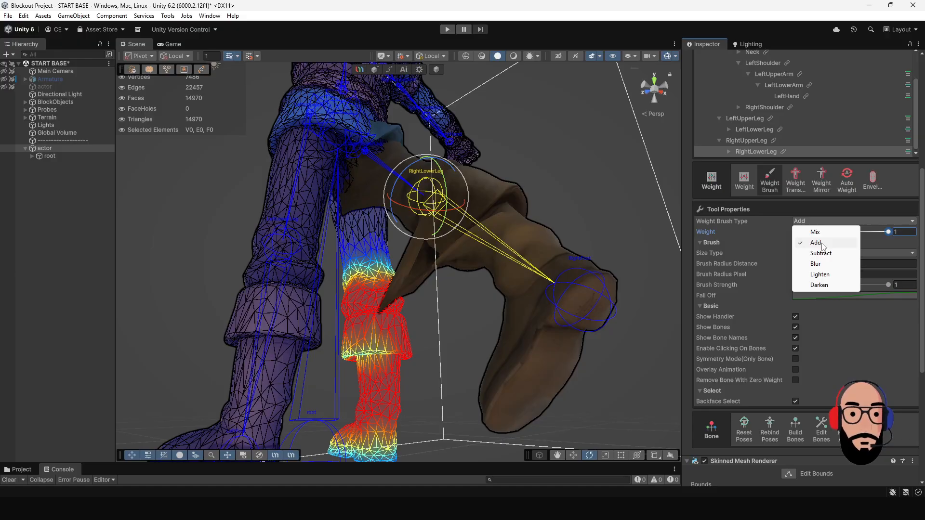
click(823, 244)
- Paint full RightLowerLeg weight over the partially weighted ring of vertices around the right boot cuff
scroll(393, 359, up, 2)
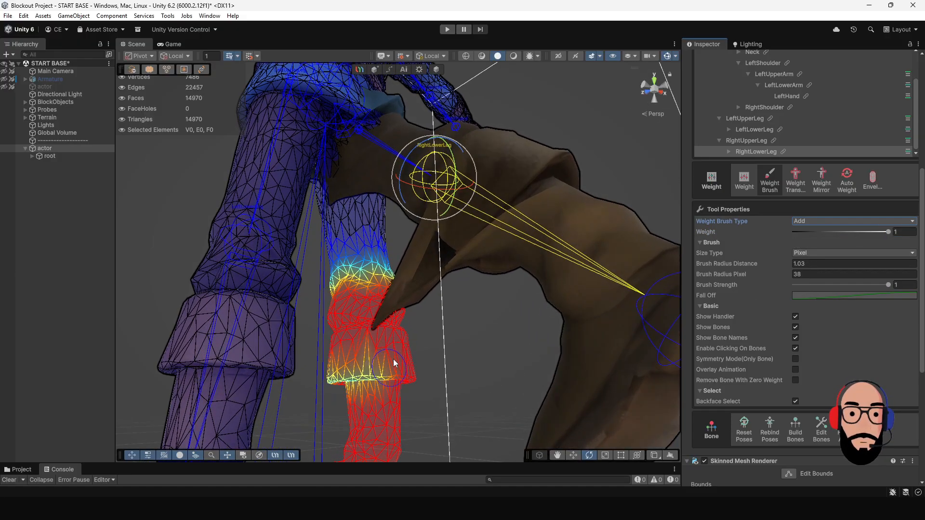
alt+drag(376, 337, 396, 326)
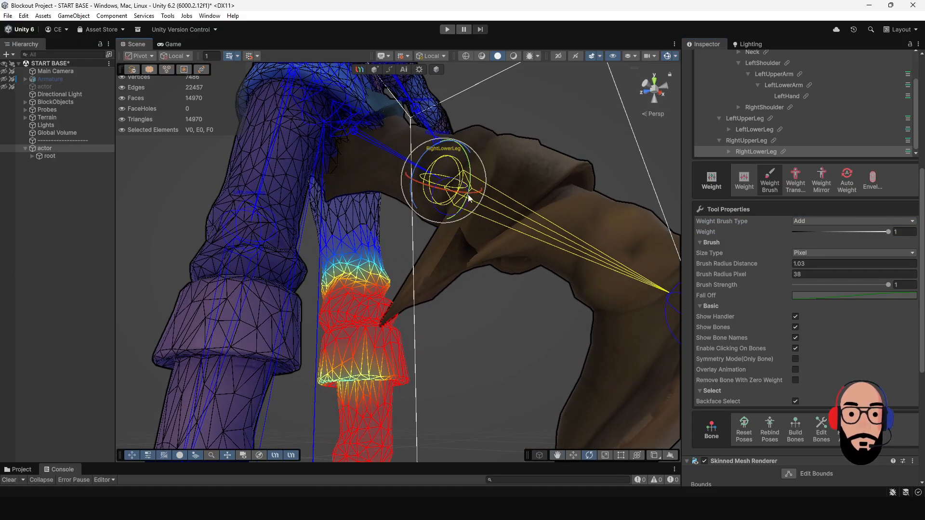
middle_drag(403, 380, 449, 279)
scroll(448, 290, up, 3)
mouse_move(445, 319)
alt+mouse_down()
mouse_move(406, 294)
mouse_move(367, 300)
alt+mouse_up()
mouse_move(420, 288)
mouse_down()
mouse_move(432, 288)
mouse_move(371, 291)
mouse_move(336, 275)
mouse_move(458, 283)
mouse_up()
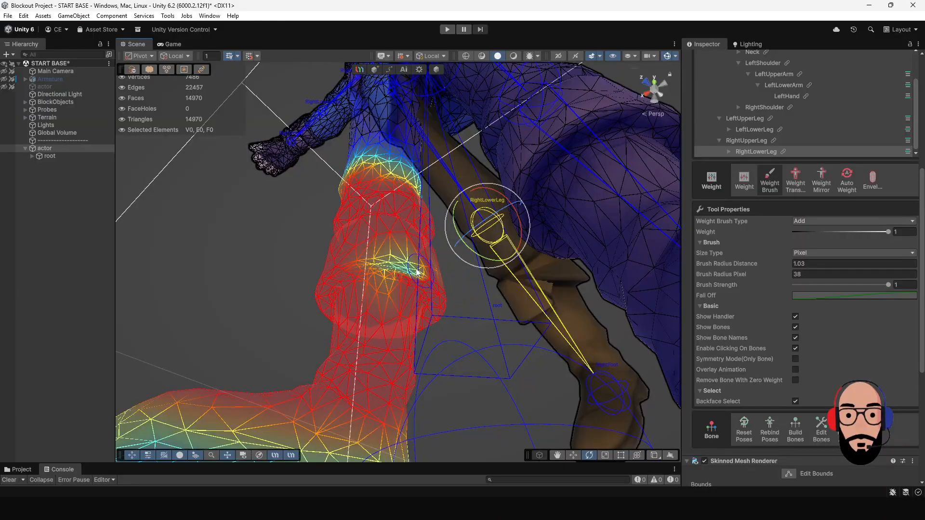
mouse_move(389, 265)
mouse_down()
mouse_move(376, 270)
mouse_move(388, 283)
mouse_move(588, 351)
mouse_move(674, 362)
mouse_up()
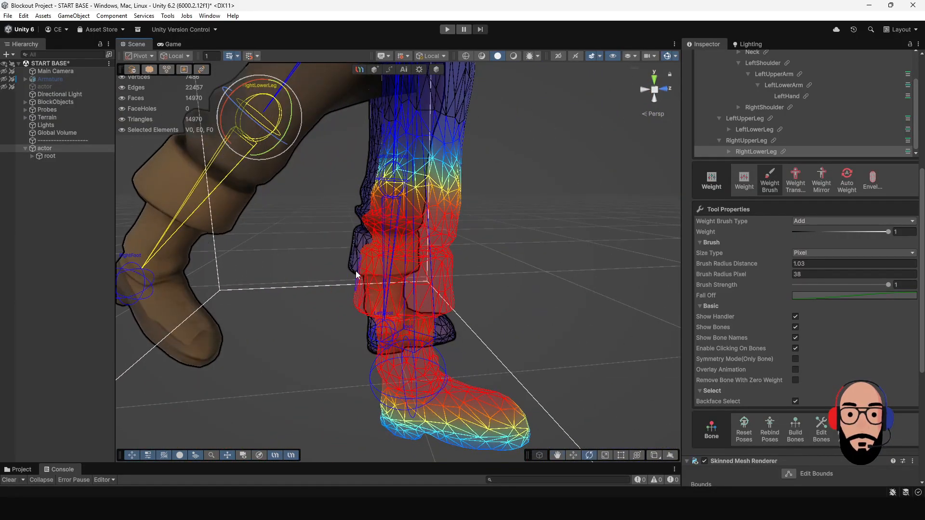
middle_drag(310, 172, 353, 234)
alt+drag(304, 284, 435, 204)
alt+drag(423, 253, 411, 221)
scroll(419, 207, down, 3)
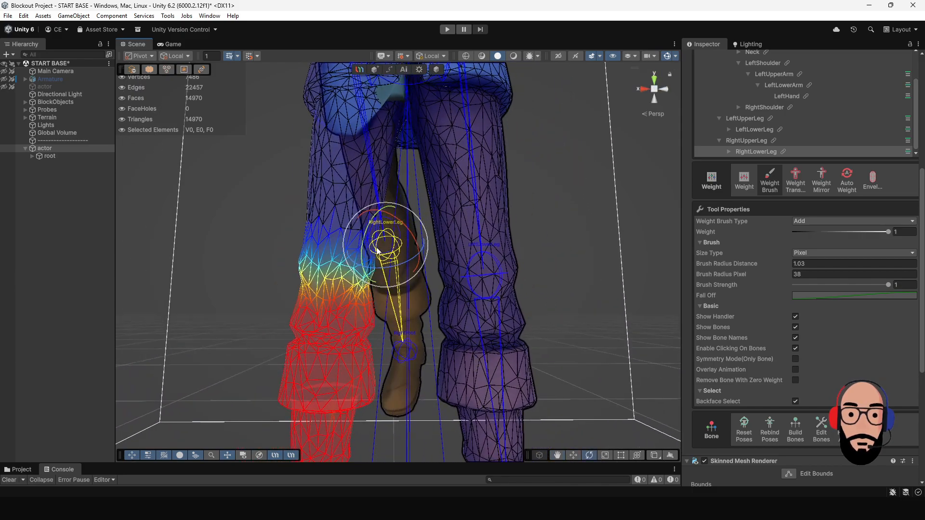
- Select the RightUpperLeg bone and add its weight to the stray vertices on the right thigh
middle_drag(439, 210, 439, 257)
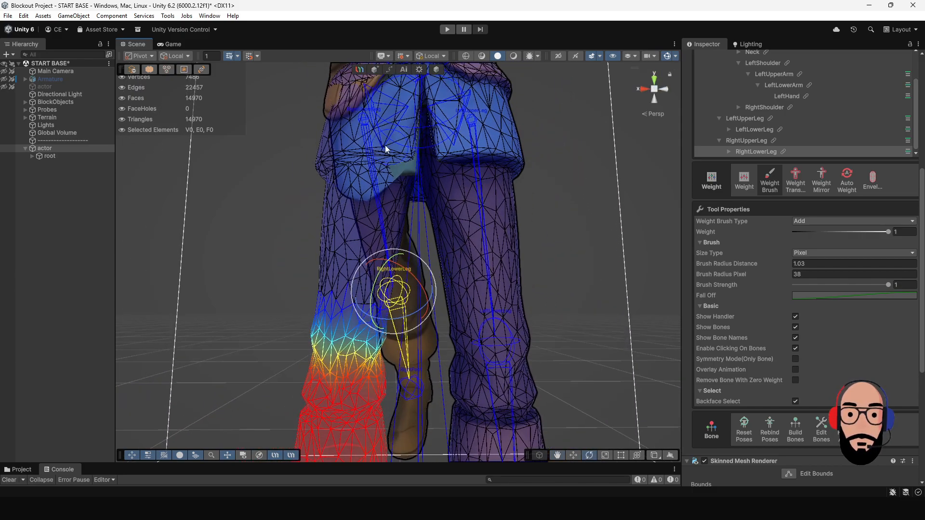
click(364, 124)
mouse_move(453, 260)
alt+mouse_down()
mouse_move(363, 219)
mouse_move(367, 260)
mouse_move(412, 297)
mouse_move(405, 335)
mouse_move(433, 363)
mouse_move(418, 329)
alt+mouse_up()
scroll(415, 321, up, 3)
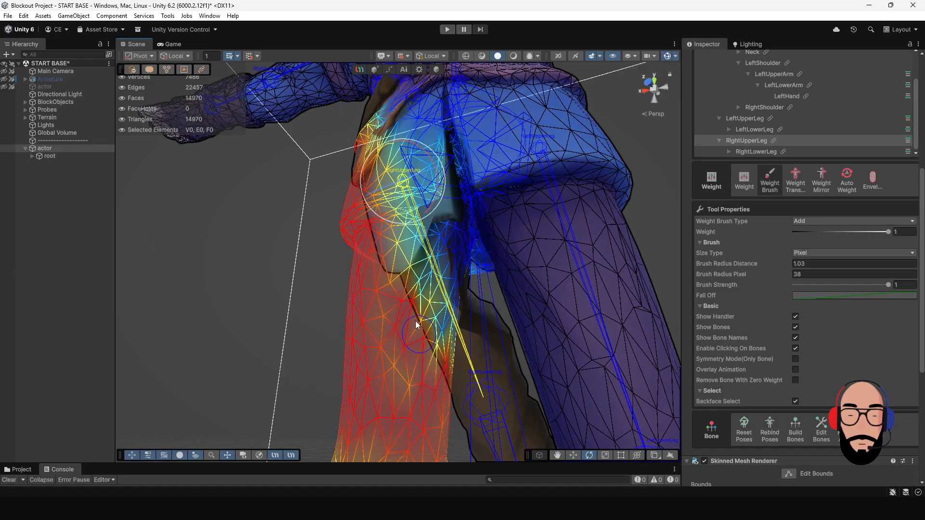
scroll(416, 321, up, 6)
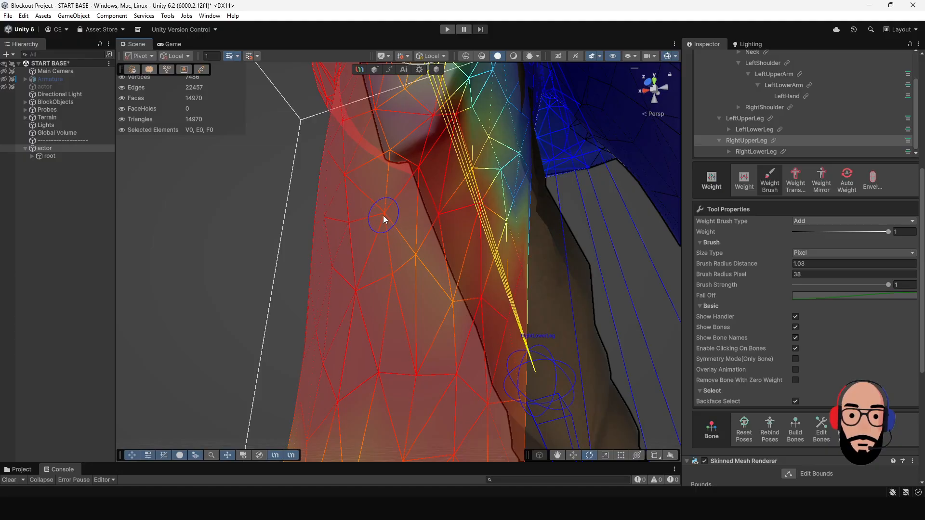
mouse_move(424, 256)
alt+mouse_down()
mouse_move(453, 250)
mouse_move(374, 281)
alt+mouse_up()
click(377, 282)
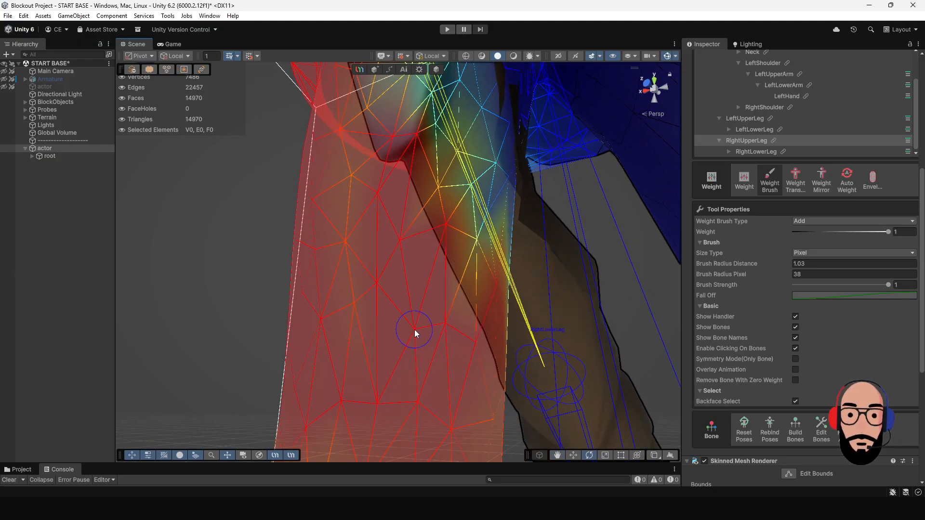
alt+drag(459, 264, 419, 305)
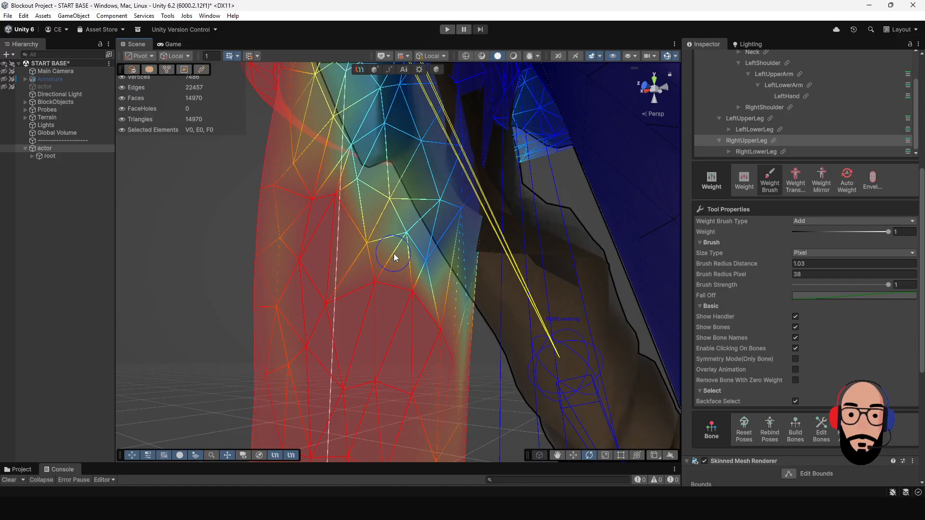
mouse_move(374, 252)
alt+mouse_down()
mouse_move(371, 206)
mouse_move(377, 279)
mouse_move(382, 265)
mouse_move(347, 219)
mouse_move(337, 231)
mouse_move(429, 323)
alt+mouse_up()
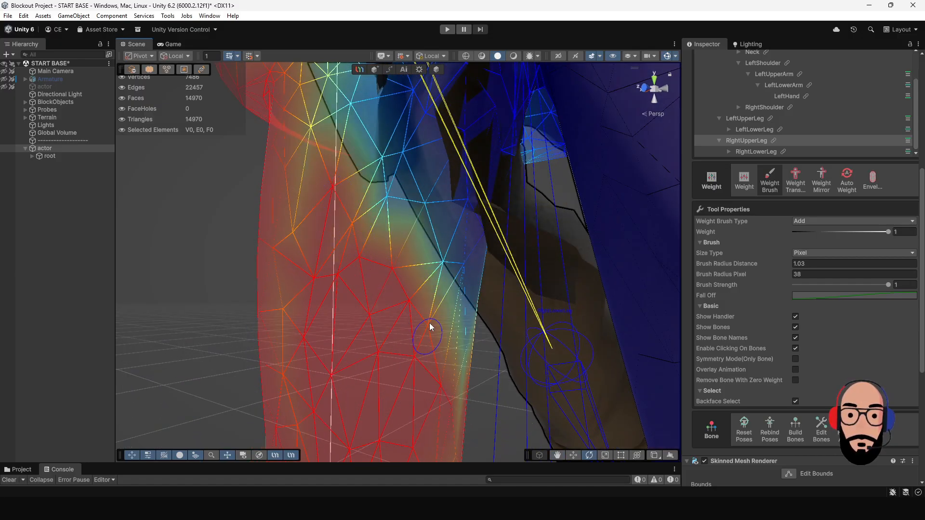
- Set the weight brush type to Subtract and remove RightUpperLeg weight from a few thigh vertices
click(806, 221)
click(819, 255)
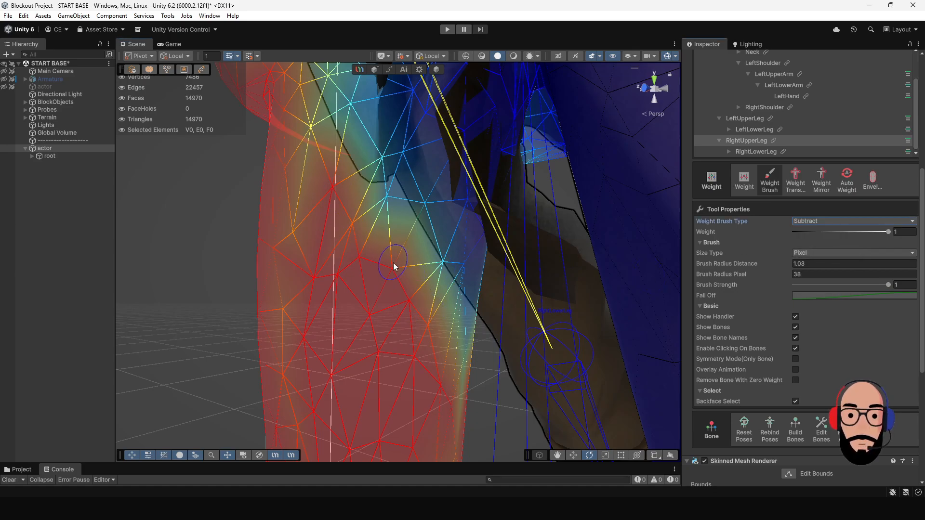
drag(393, 262, 375, 285)
click(337, 276)
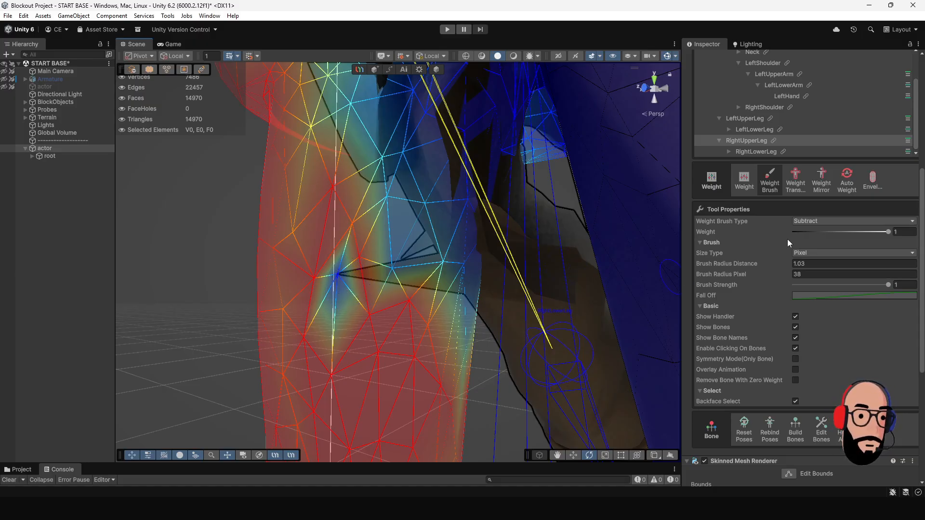
- Lower the brush weight to about 0.12 and gradually subtract weight from a single thigh vertex with repeated dabs
drag(874, 232, 807, 234)
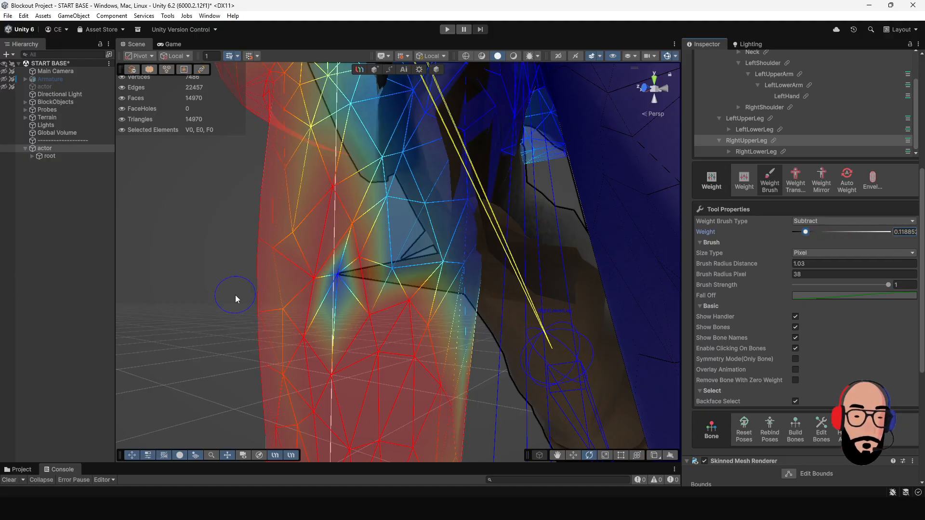
alt+drag(303, 342, 353, 325)
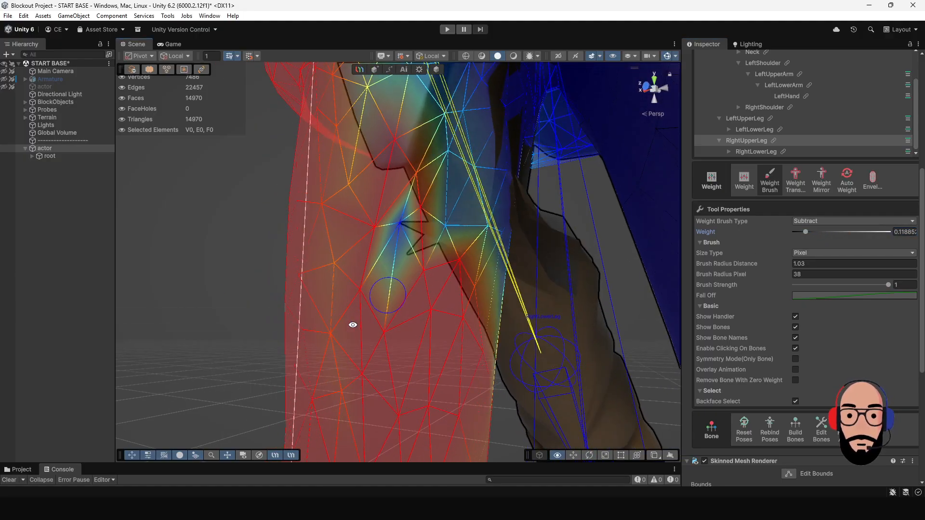
click(433, 310)
click(434, 309)
click(434, 309)
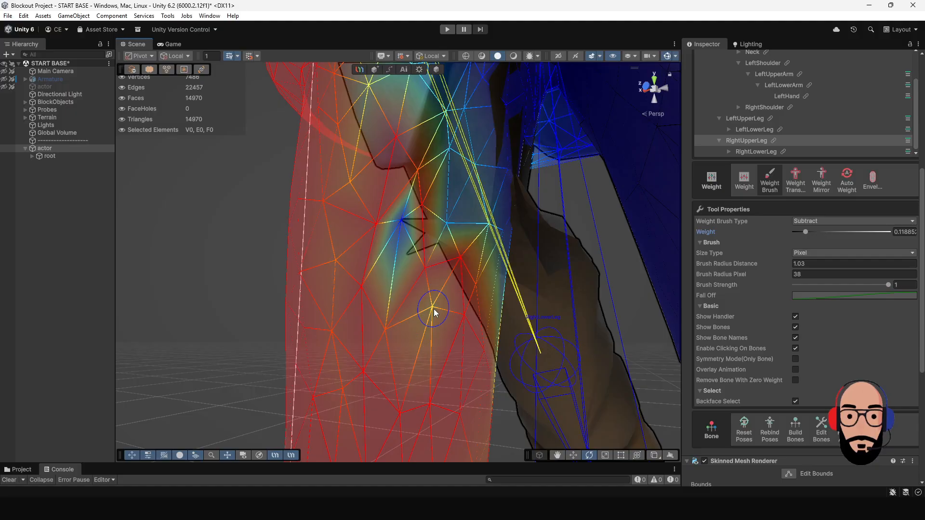
click(433, 309)
- Set the brush type back to Add with weight 1 and repaint the thigh vertices whose weight was subtracted
click(816, 222)
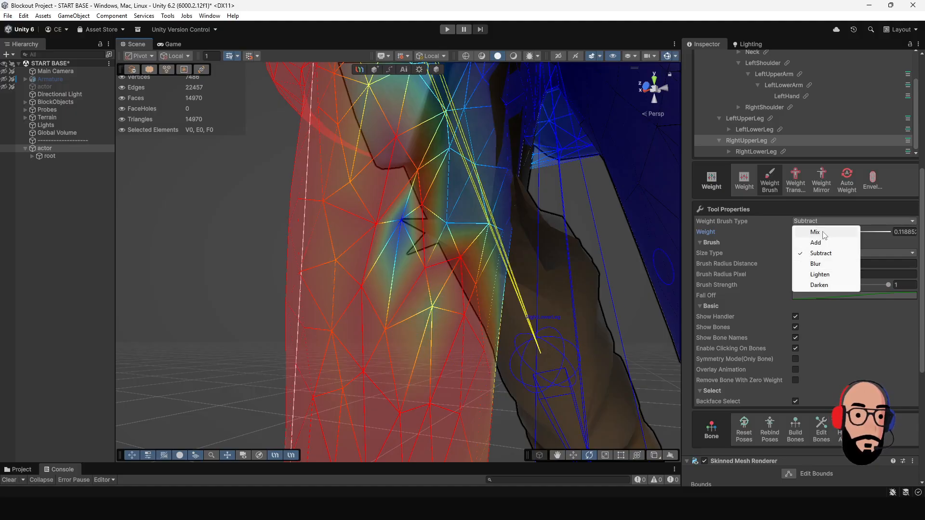
click(822, 243)
drag(805, 232, 915, 236)
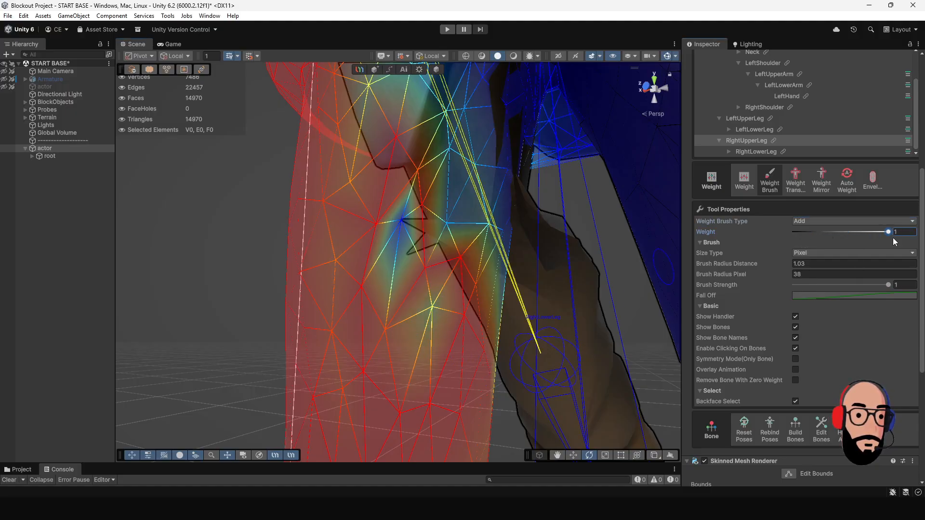
click(397, 222)
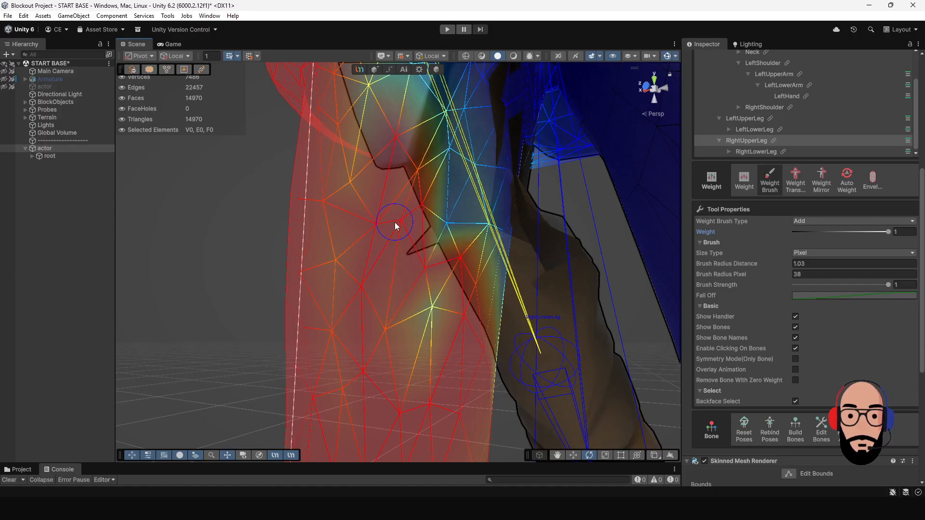
click(433, 310)
alt+drag(446, 260, 422, 282)
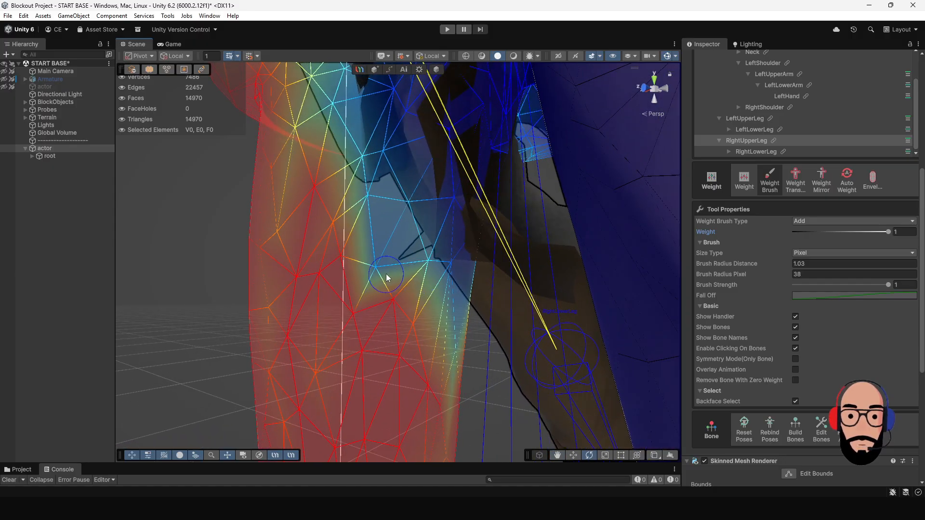
click(373, 264)
- Paint more RightUpperLeg weight onto the inner thigh and hip vertices that do not follow the posed leg
mouse_move(367, 215)
alt+mouse_down()
mouse_move(454, 183)
mouse_move(353, 259)
mouse_move(424, 227)
mouse_move(537, 197)
mouse_move(281, 169)
mouse_move(322, 273)
mouse_move(417, 244)
mouse_move(352, 278)
mouse_move(366, 285)
mouse_move(319, 239)
alt+mouse_up()
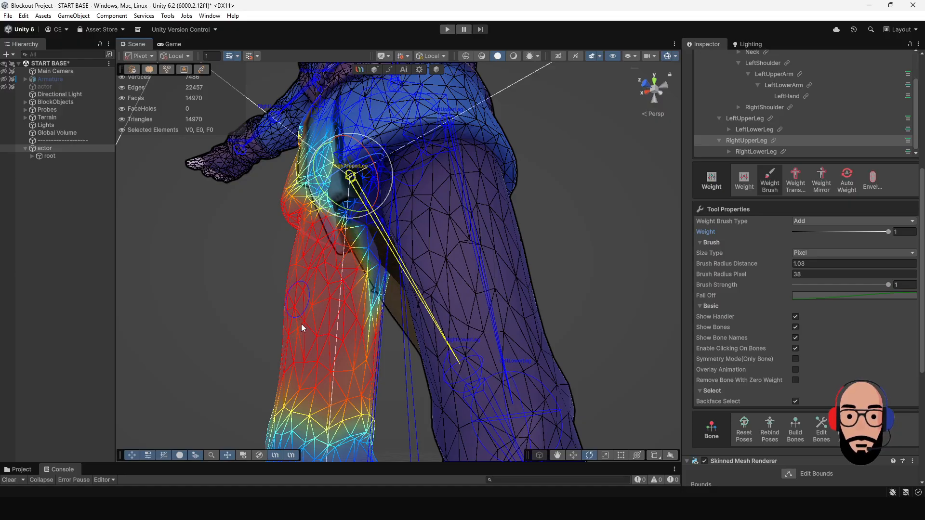
drag(373, 293, 367, 275)
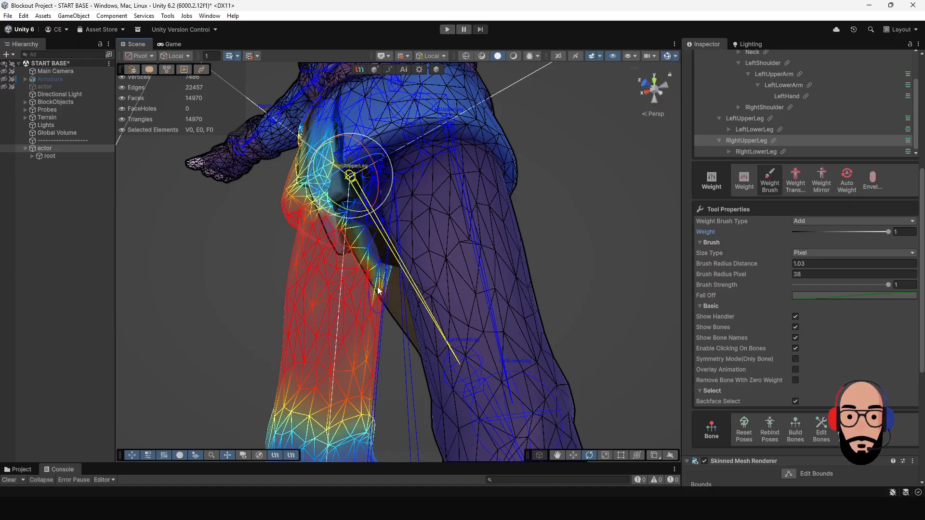
mouse_move(345, 235)
alt+mouse_down()
mouse_move(386, 255)
mouse_move(409, 347)
alt+mouse_up()
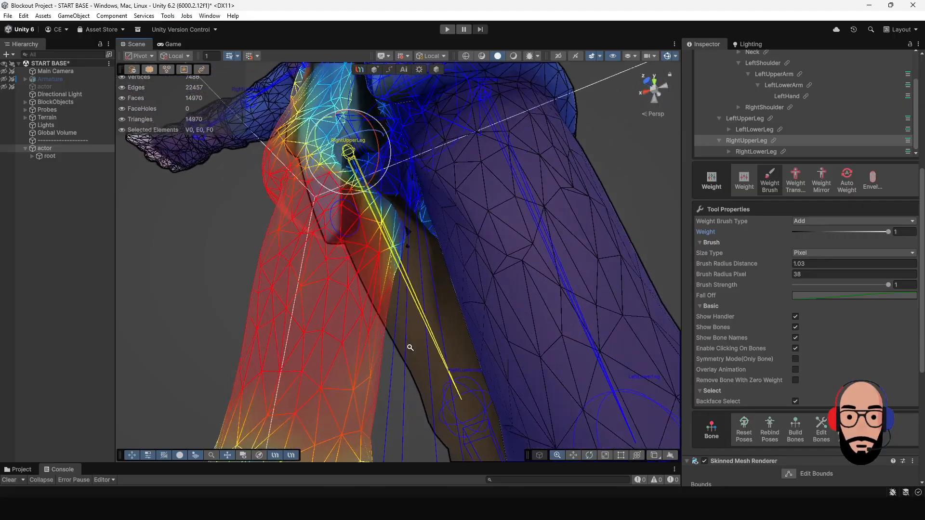
scroll(367, 287, up, 3)
alt+drag(368, 288, 340, 313)
mouse_move(351, 250)
mouse_down()
mouse_move(360, 271)
mouse_move(377, 264)
mouse_move(367, 290)
mouse_move(376, 260)
mouse_move(271, 153)
mouse_move(356, 203)
mouse_move(376, 263)
mouse_up()
alt+right_drag(361, 231, 207, 246)
mouse_move(208, 245)
alt+mouse_down()
mouse_move(419, 236)
mouse_move(707, 251)
mouse_move(542, 265)
mouse_move(481, 289)
mouse_move(701, 216)
mouse_move(557, 241)
mouse_move(624, 214)
mouse_move(411, 252)
mouse_move(460, 294)
mouse_move(318, 315)
mouse_move(352, 315)
alt+mouse_up()
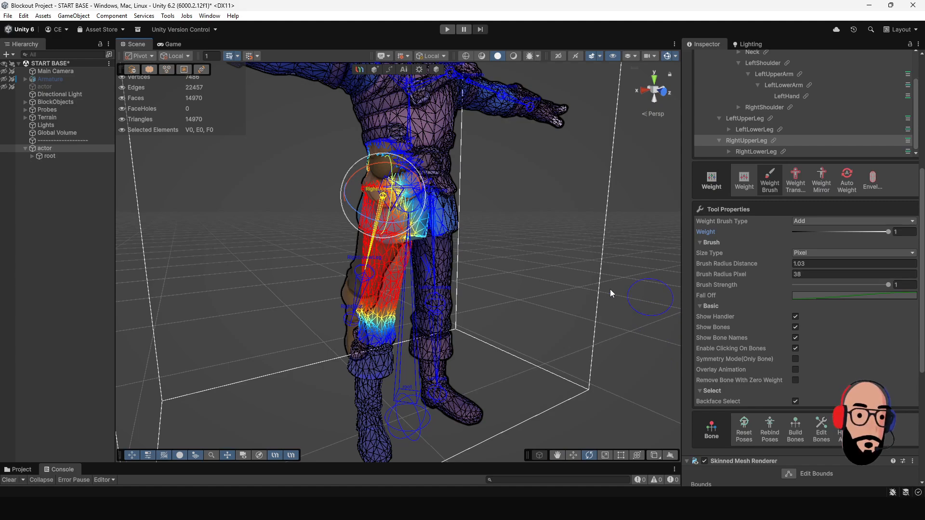
mouse_move(610, 290)
alt+mouse_down()
mouse_move(464, 185)
mouse_move(359, 207)
mouse_move(455, 264)
alt+mouse_up()
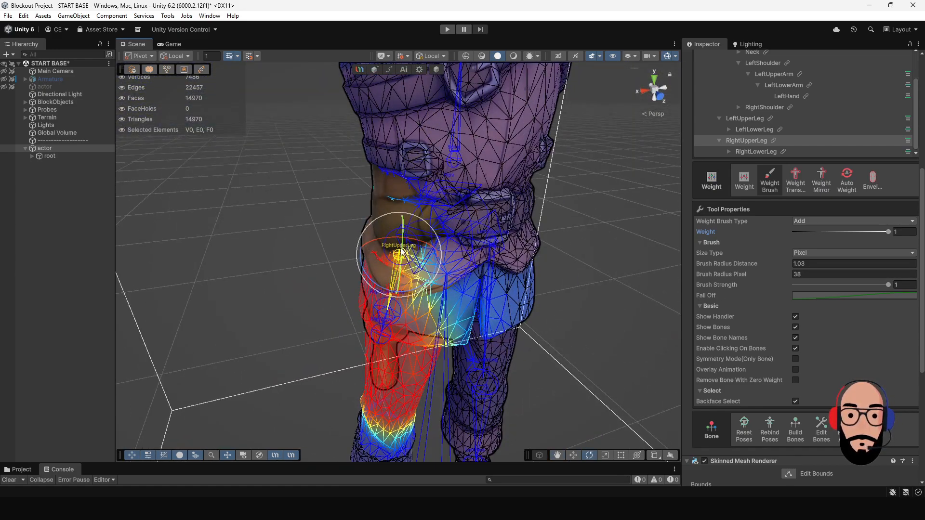
drag(397, 258, 421, 261)
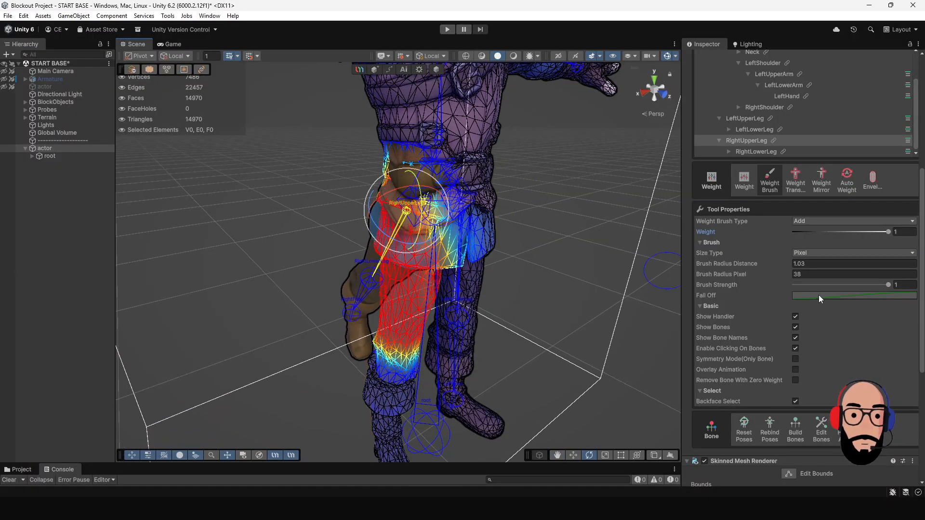
- Reset the poses of the skeleton so the character returns to its T-pose
scroll(794, 292, up, 3)
scroll(794, 292, down, 4)
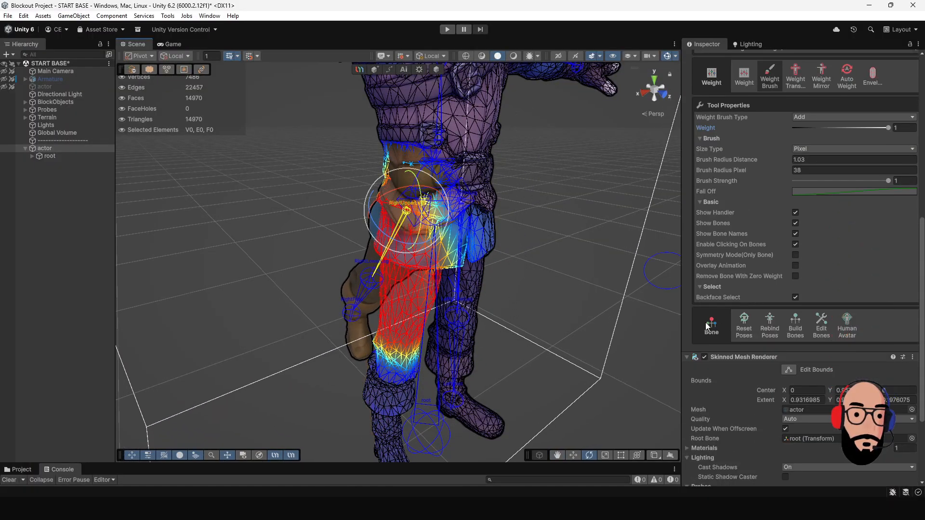
click(744, 322)
alt+drag(589, 338, 483, 245)
scroll(554, 291, down, 3)
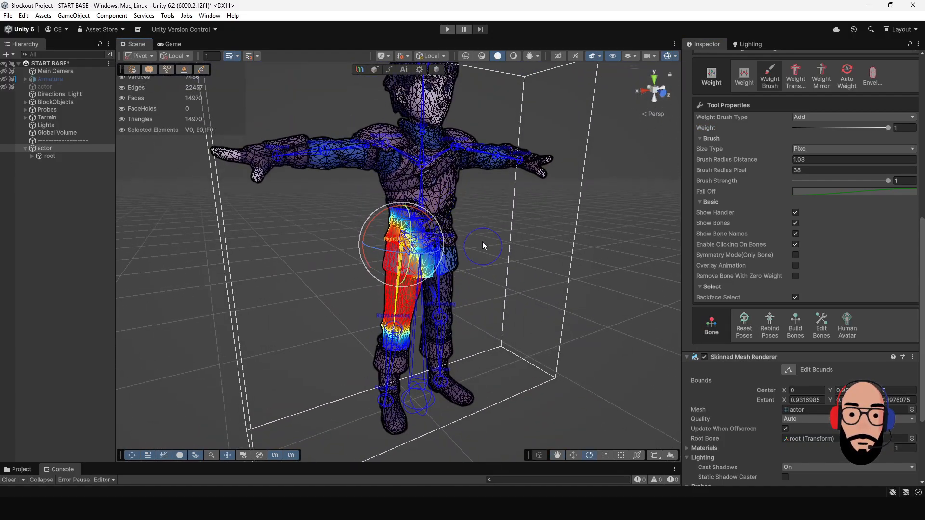
alt+right_drag(483, 246, 551, 351)
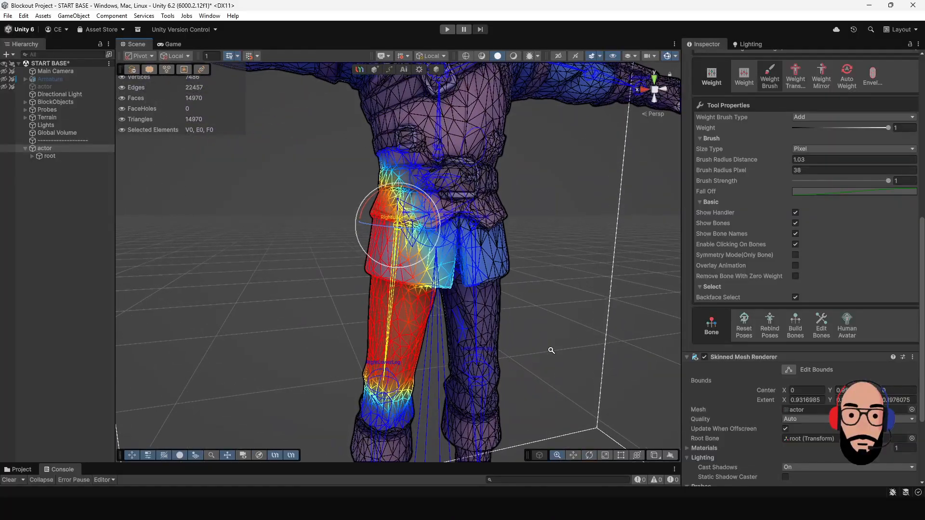
- Select the character's right forearm bone and check its weights with the whole body in view
alt+drag(507, 304, 484, 306)
scroll(485, 306, down, 3)
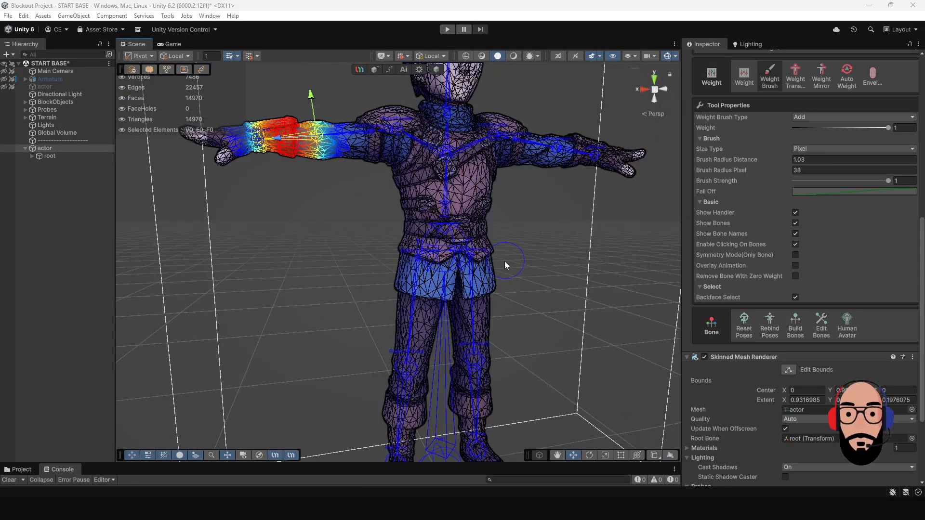
scroll(504, 261, down, 3)
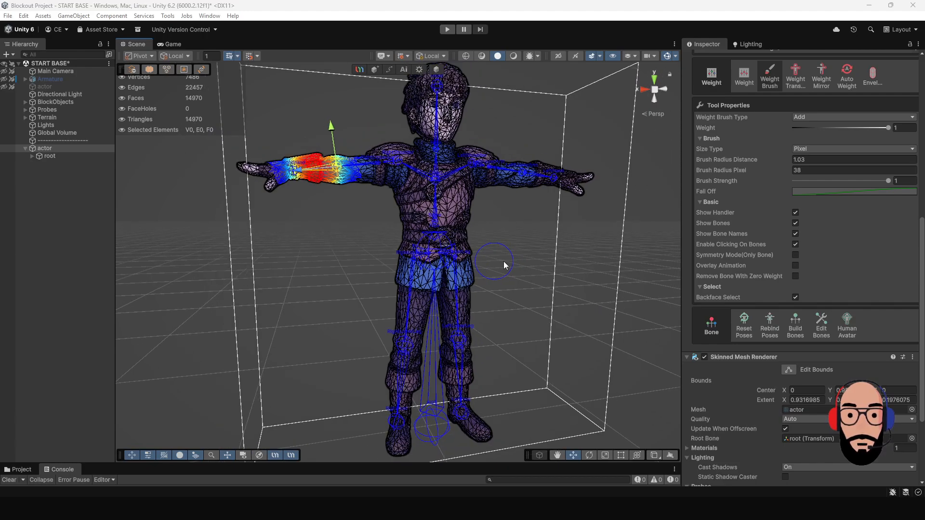
scroll(515, 261, down, 2)
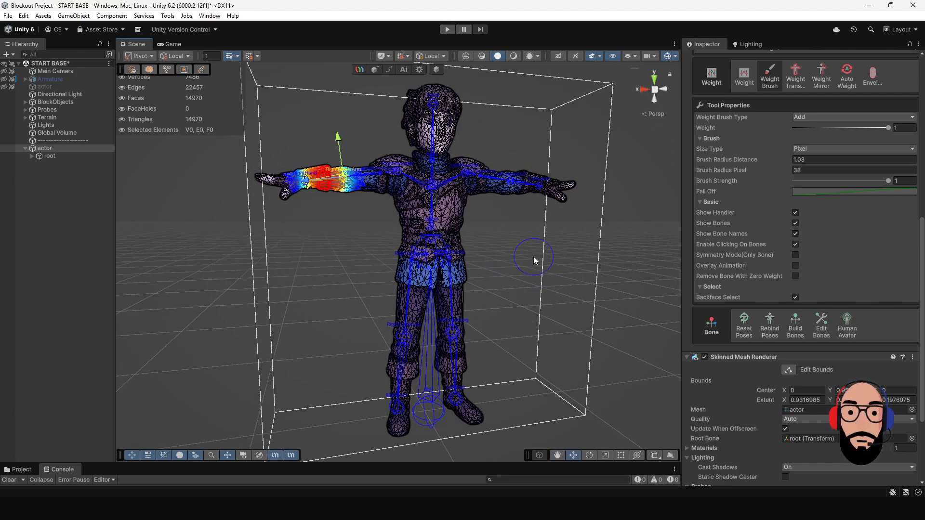
- Select the bone at the character's waist and examine how its weights spread over the torso and hips
scroll(534, 257, up, 3)
scroll(474, 261, up, 1)
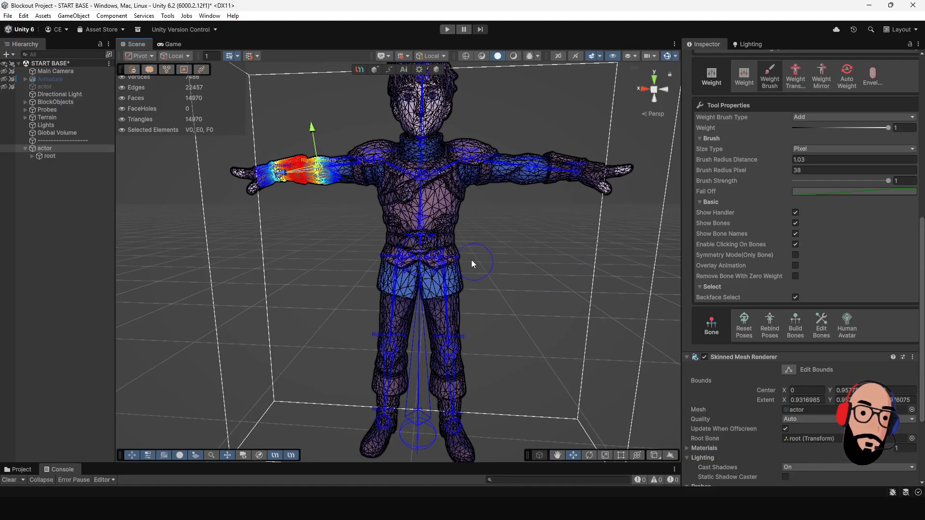
click(419, 251)
scroll(553, 339, up, 4)
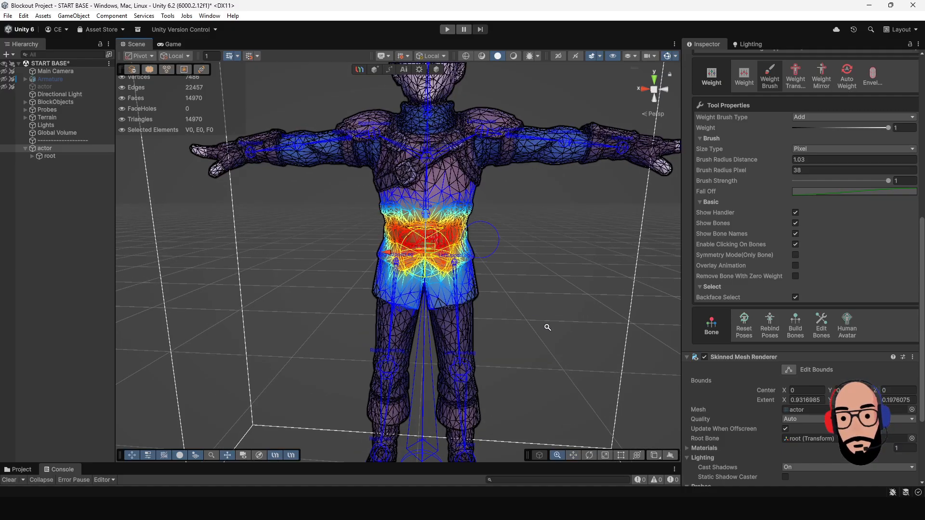
alt+right_drag(554, 339, 508, 297)
alt+drag(509, 298, 490, 278)
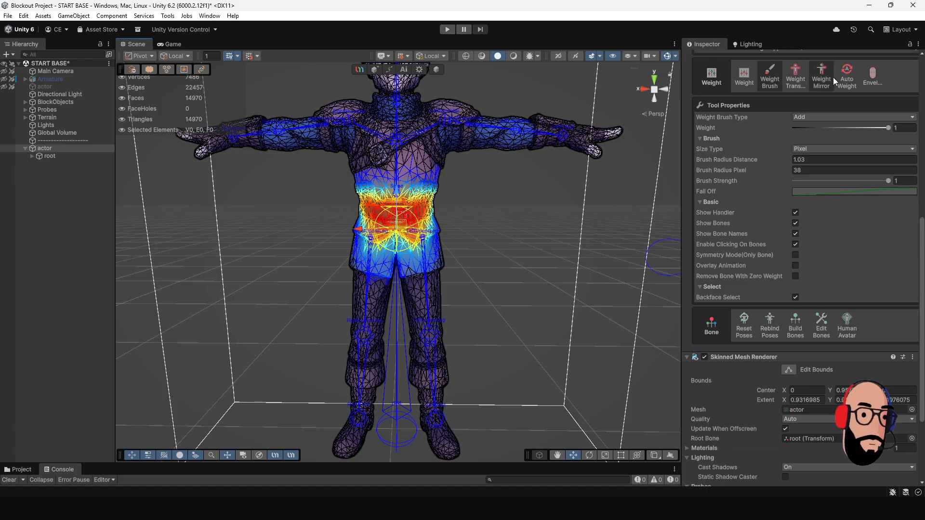
- Activate the Weight Mirror tool and inspect its X-axis mirror plane through the character's body
scroll(823, 110, up, 3)
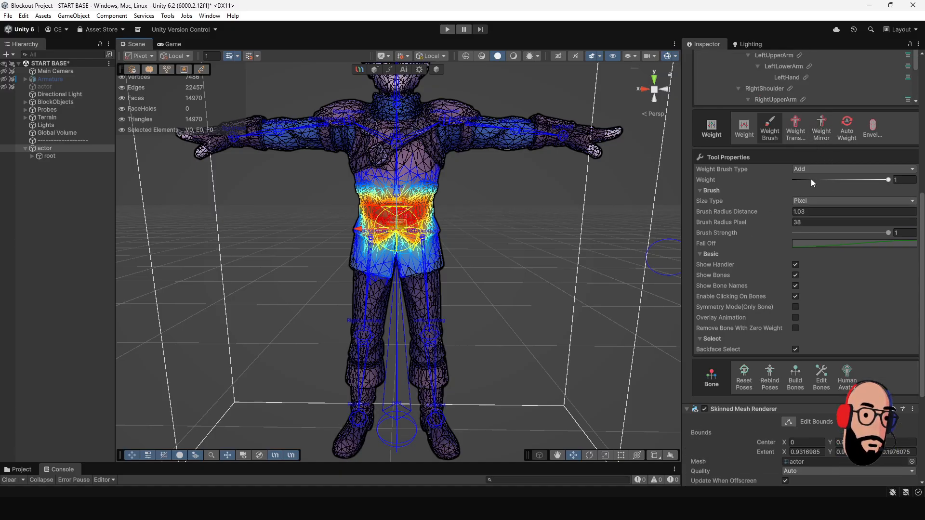
click(822, 124)
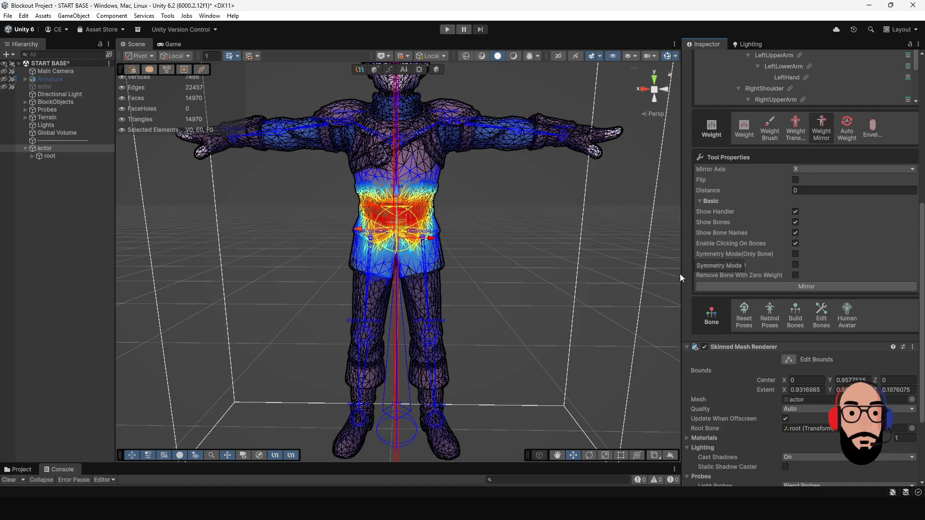
scroll(493, 294, down, 3)
alt+drag(493, 294, 455, 298)
scroll(460, 277, down, 3)
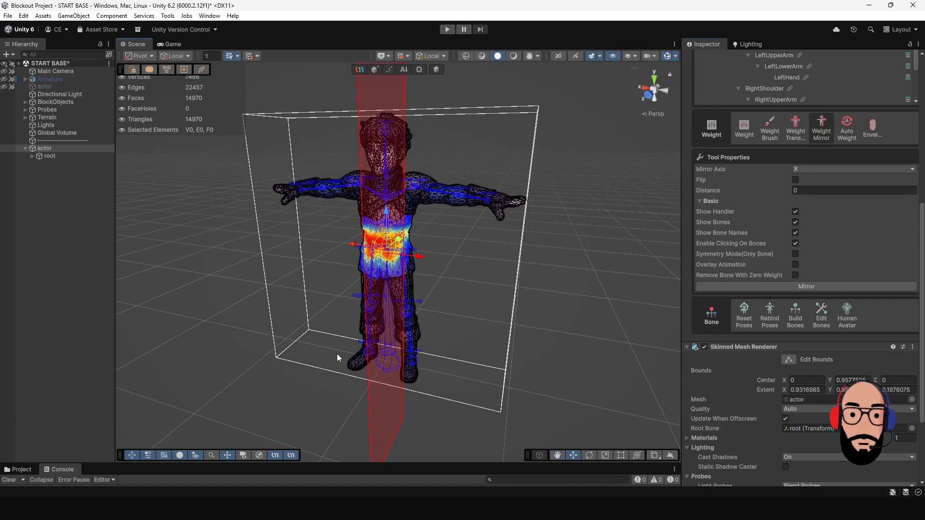
alt+drag(337, 353, 363, 329)
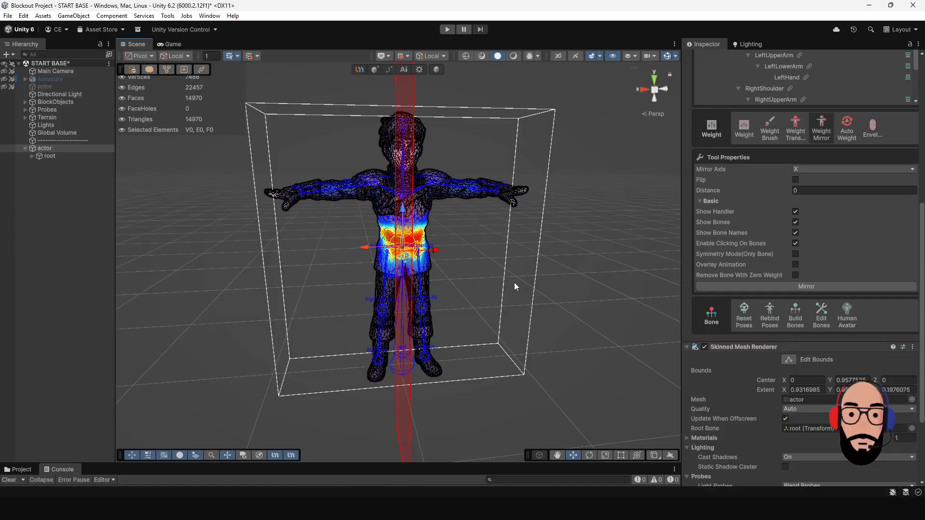
key(e)
alt+drag(473, 286, 408, 263)
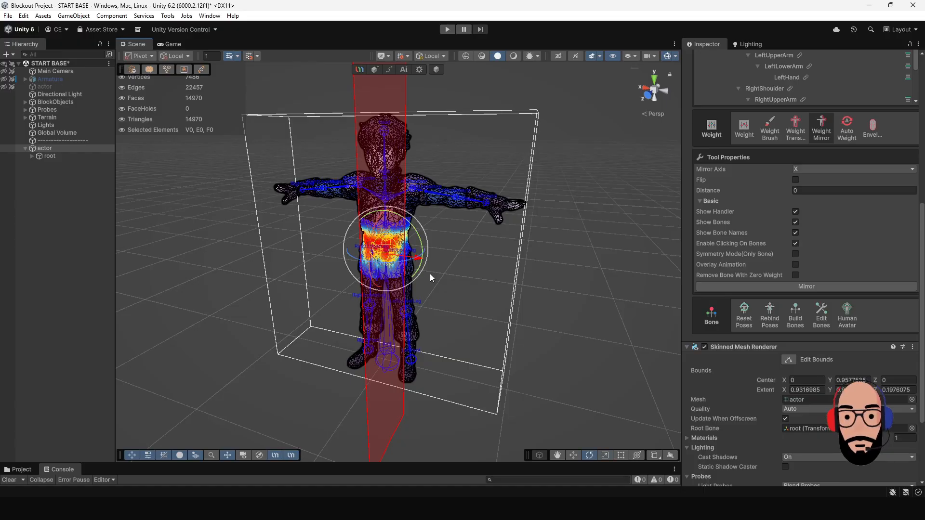
scroll(441, 276, up, 2)
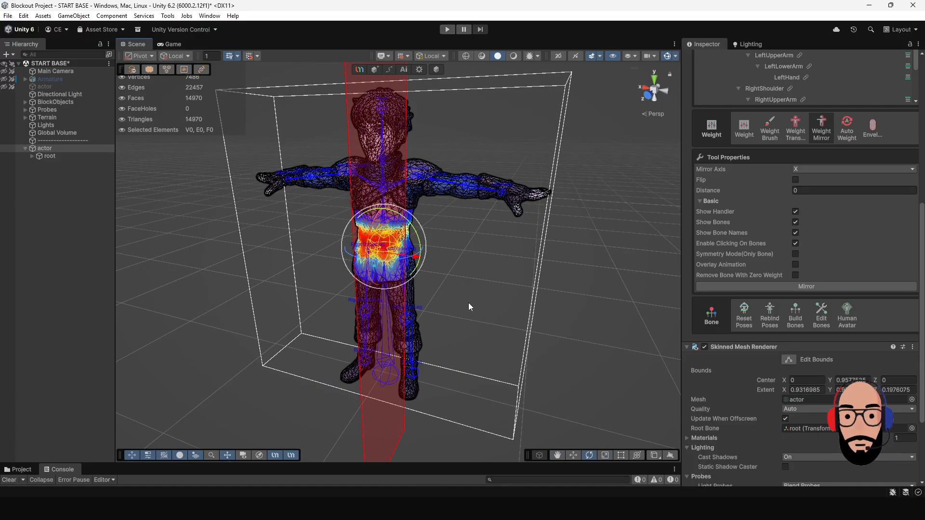
- Try the Y and Z mirror axes for the weight mirror plane and return the axis to X
click(796, 179)
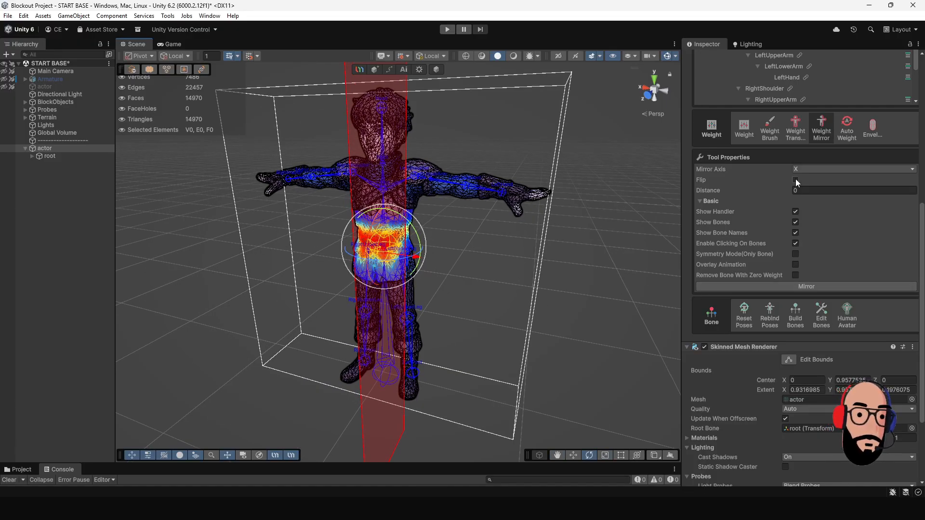
click(800, 171)
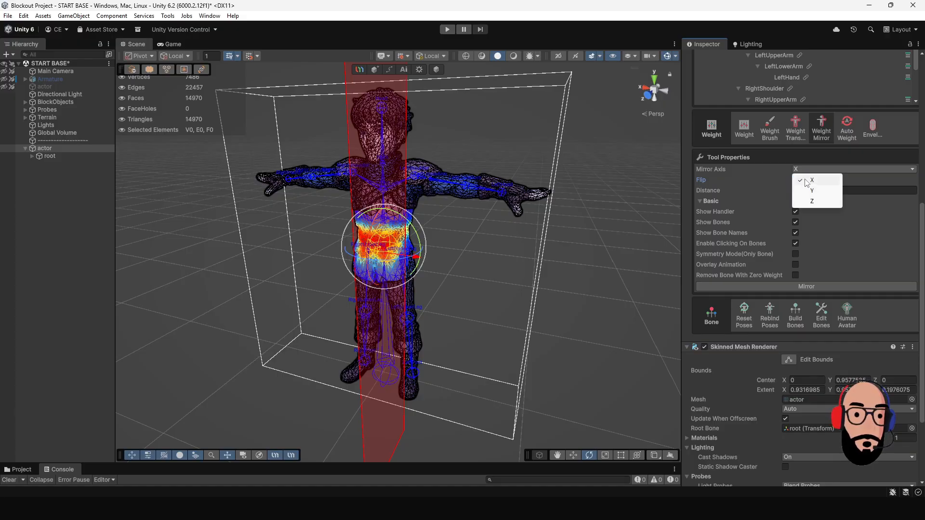
click(817, 188)
click(815, 172)
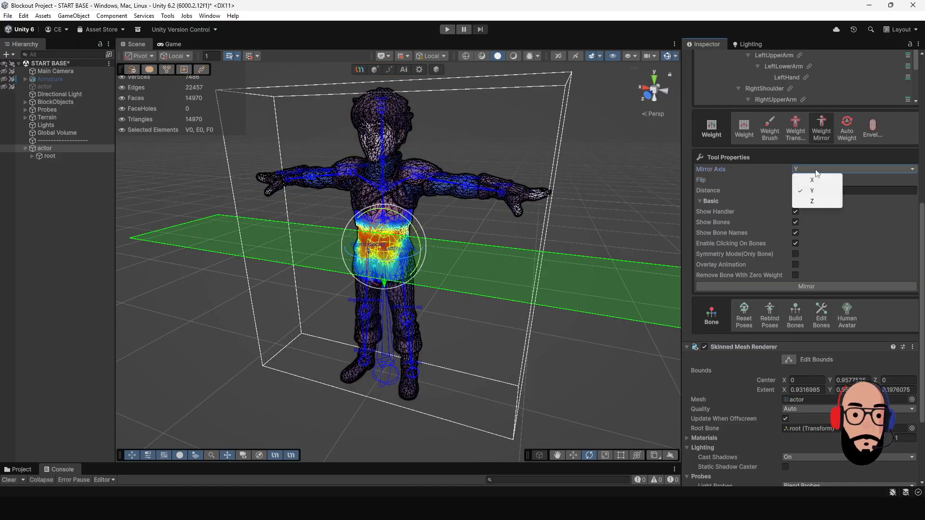
click(816, 201)
click(810, 170)
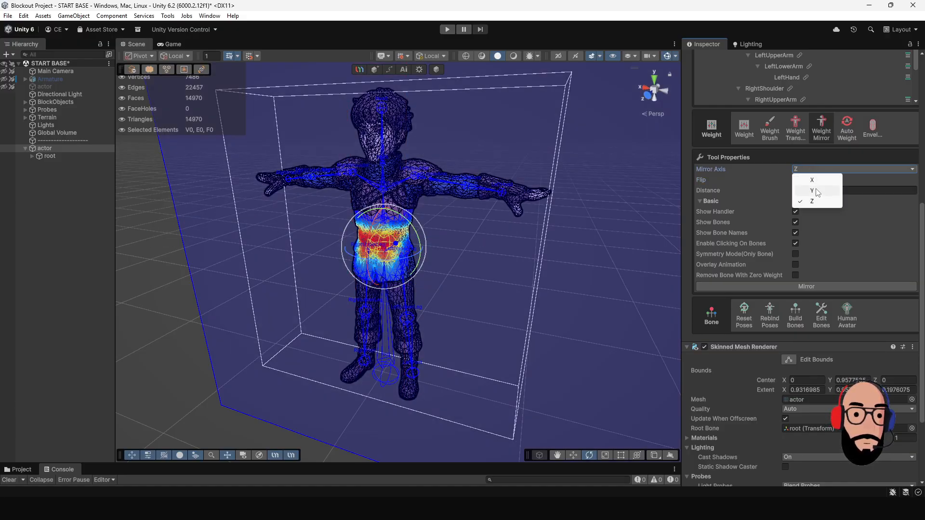
click(816, 177)
alt+drag(539, 318, 479, 327)
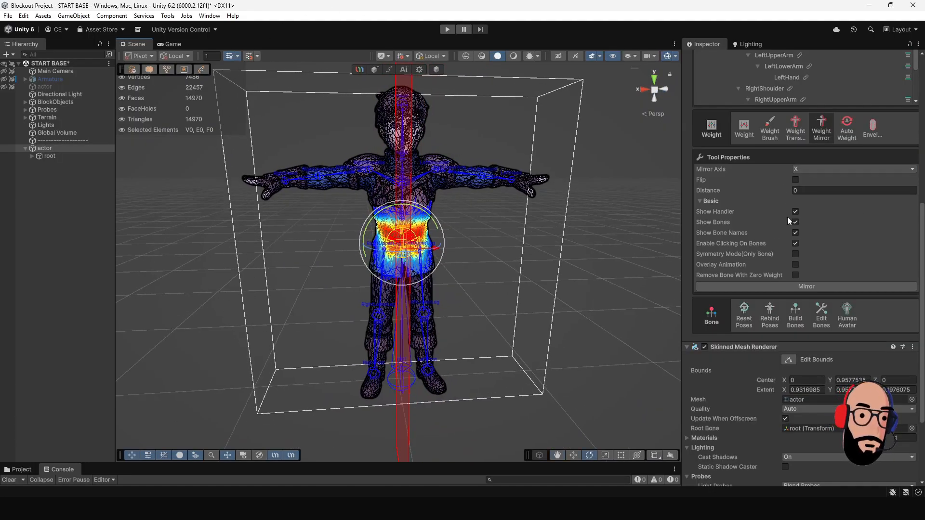
- Test a mirror plane distance of 0.14, reset it to 0 and mirror the weights across the X axis
drag(789, 192, 816, 198)
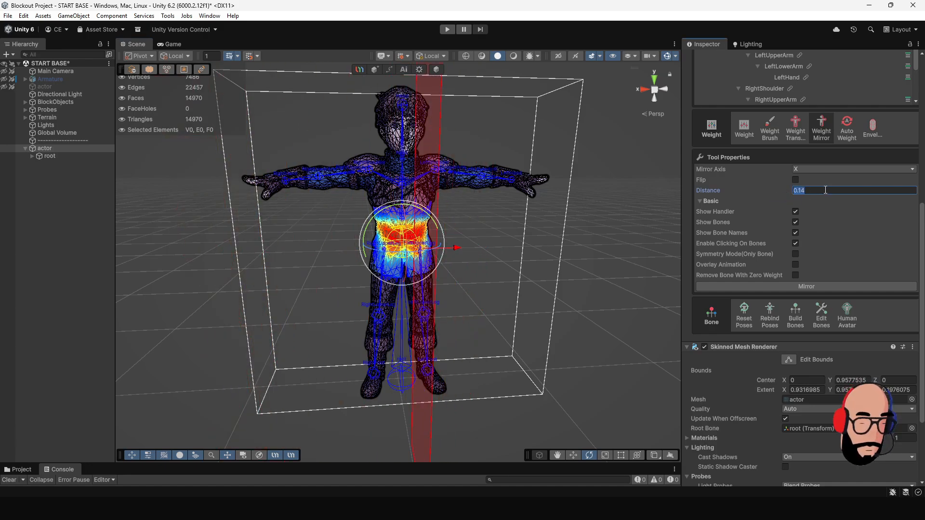
text(0)
scroll(490, 271, down, 2)
alt+drag(496, 244, 454, 237)
alt+right_drag(470, 244, 500, 319)
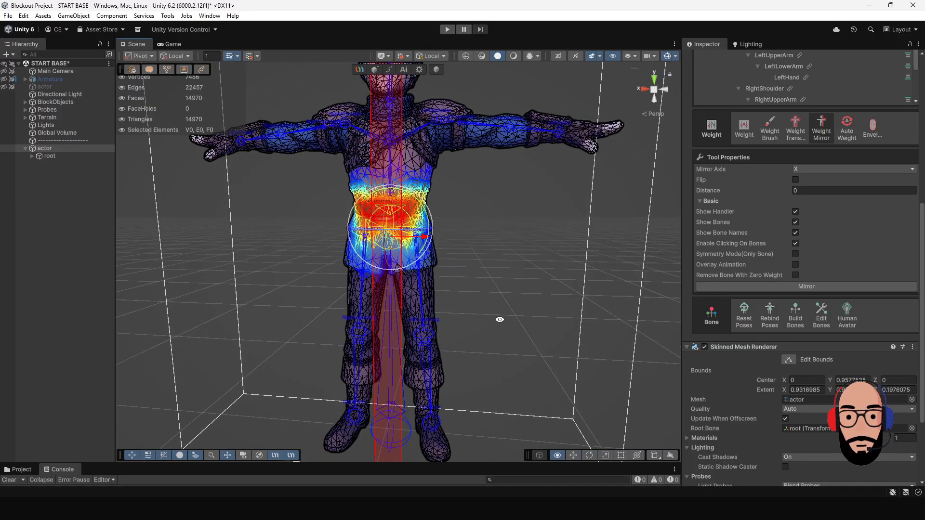
click(776, 288)
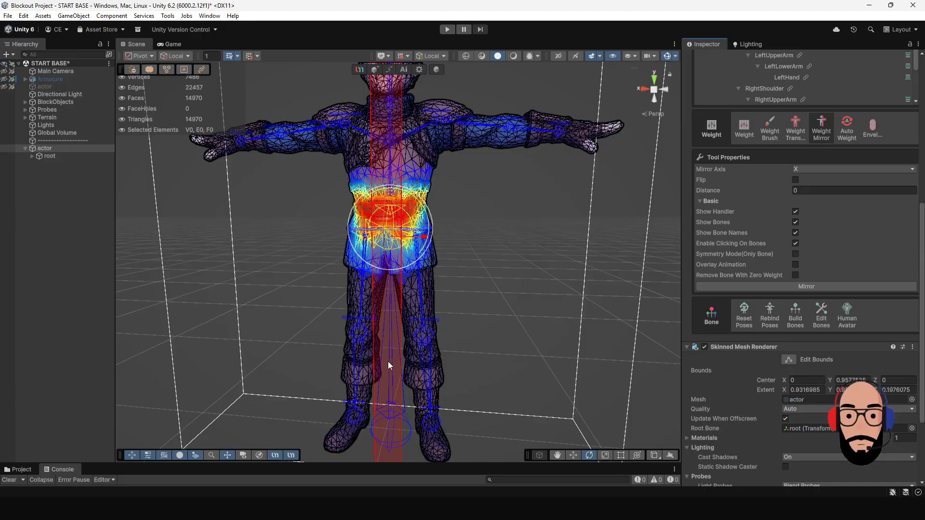
- Examine the waist weights on both sides of the mirror plane from several angles
scroll(388, 361, down, 3)
alt+drag(362, 328, 422, 336)
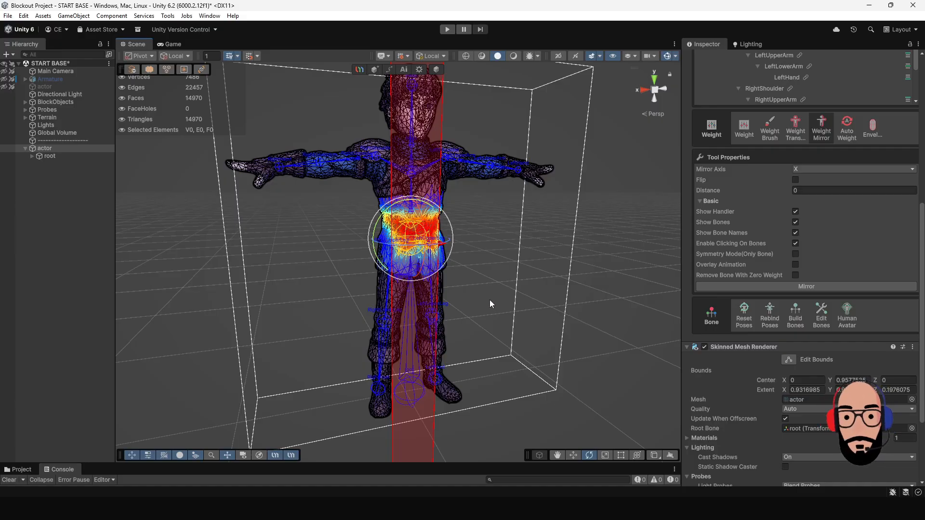
alt+drag(513, 274, 445, 281)
alt+right_drag(445, 280, 461, 257)
alt+drag(461, 258, 440, 244)
alt+right_drag(440, 244, 462, 304)
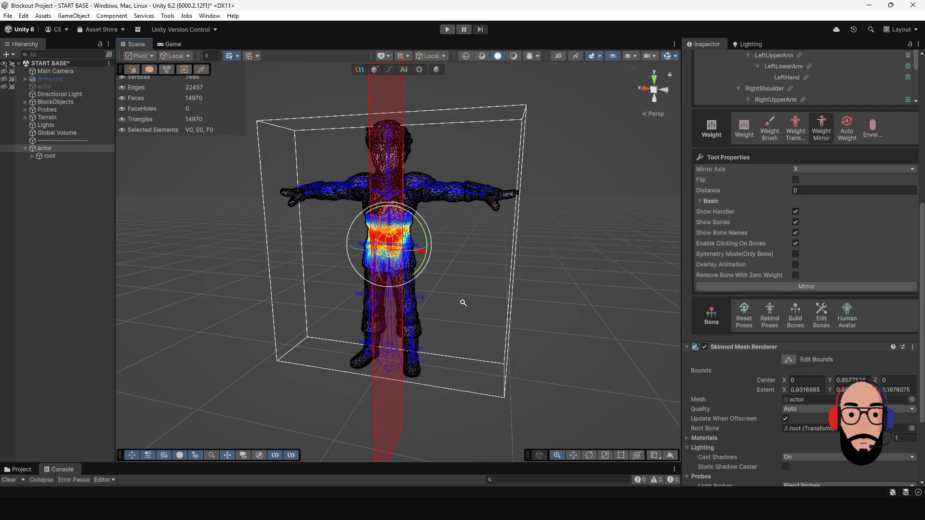
middle_drag(458, 284, 458, 295)
key(w)
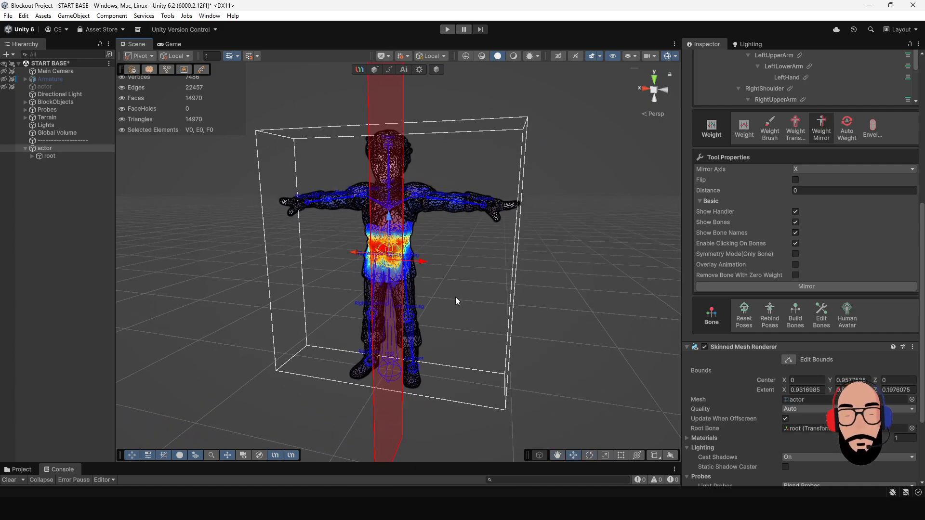
alt+right_drag(456, 261, 477, 333)
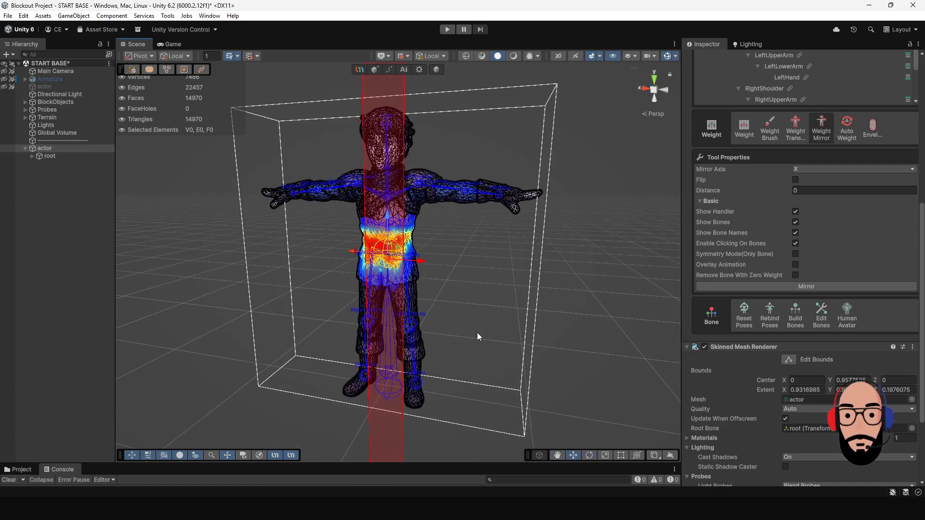
alt+drag(477, 332, 606, 347)
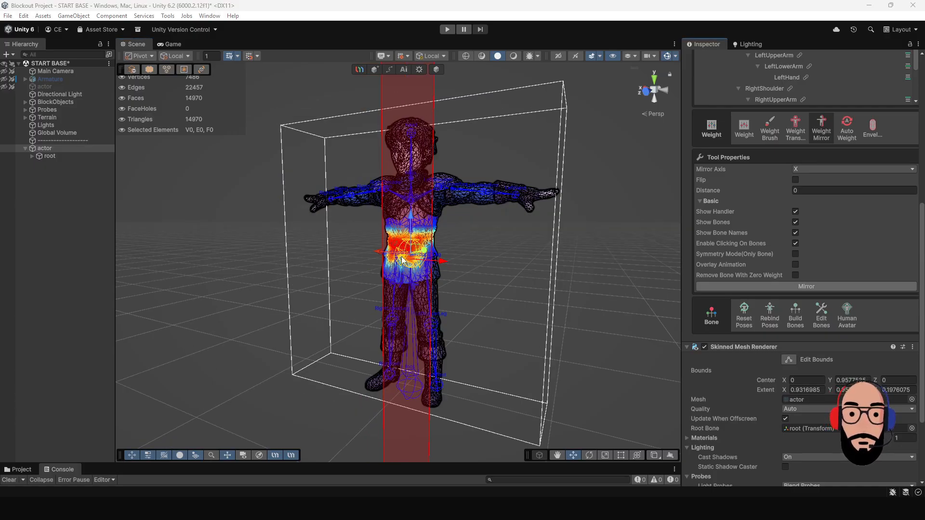
- Open the Edit Bones tool and review the whole skeleton inside the character
click(822, 312)
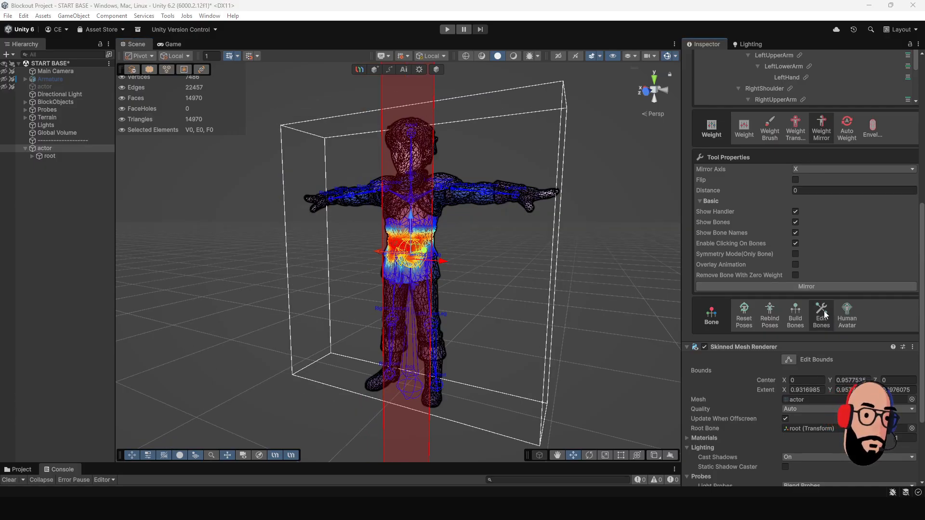
scroll(507, 262, down, 4)
click(490, 265)
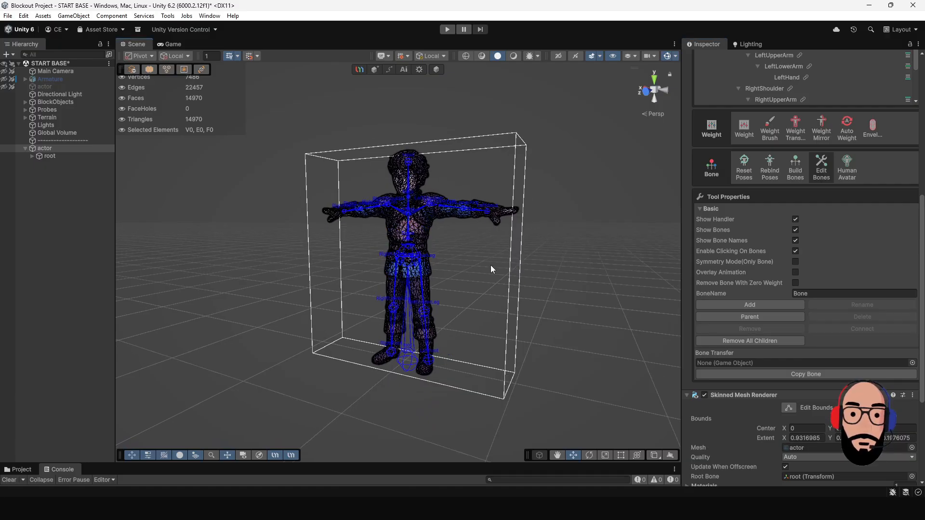
scroll(443, 261, down, 4)
alt+drag(337, 243, 413, 223)
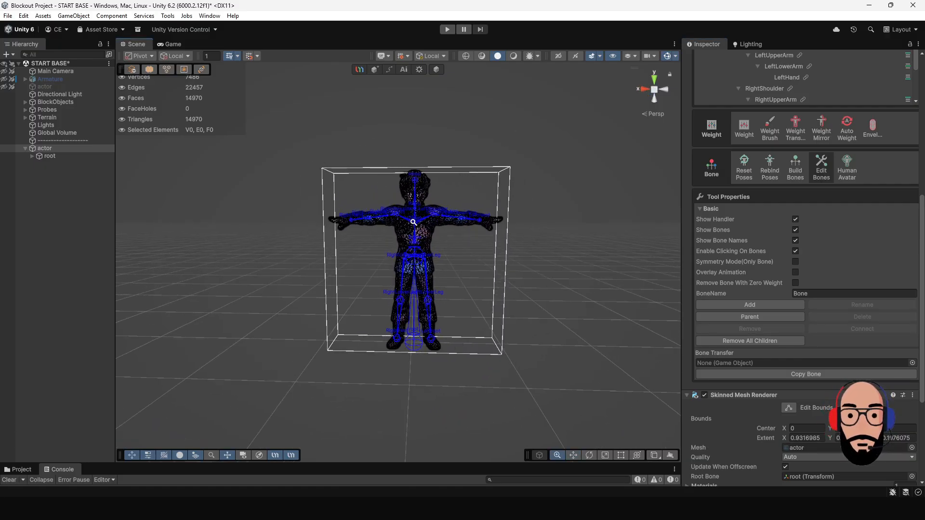
alt+right_drag(412, 223, 473, 278)
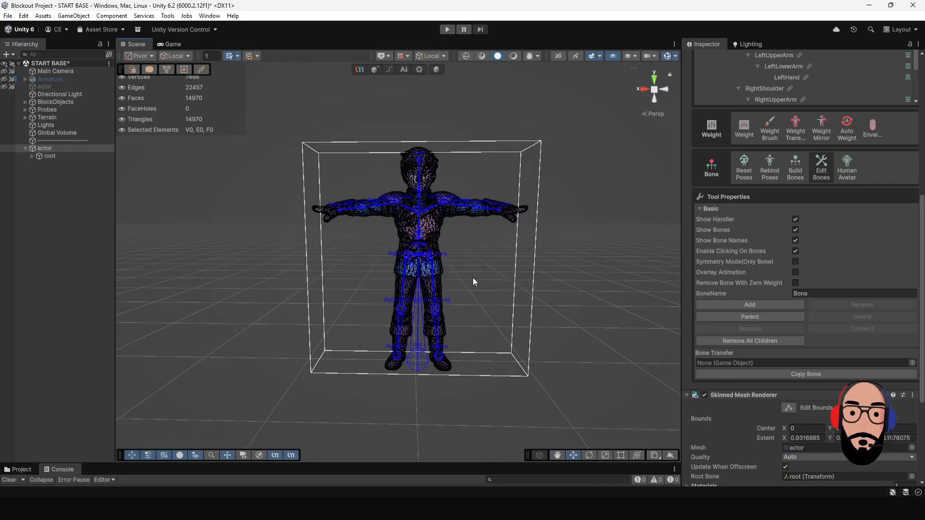
middle_drag(473, 277, 464, 288)
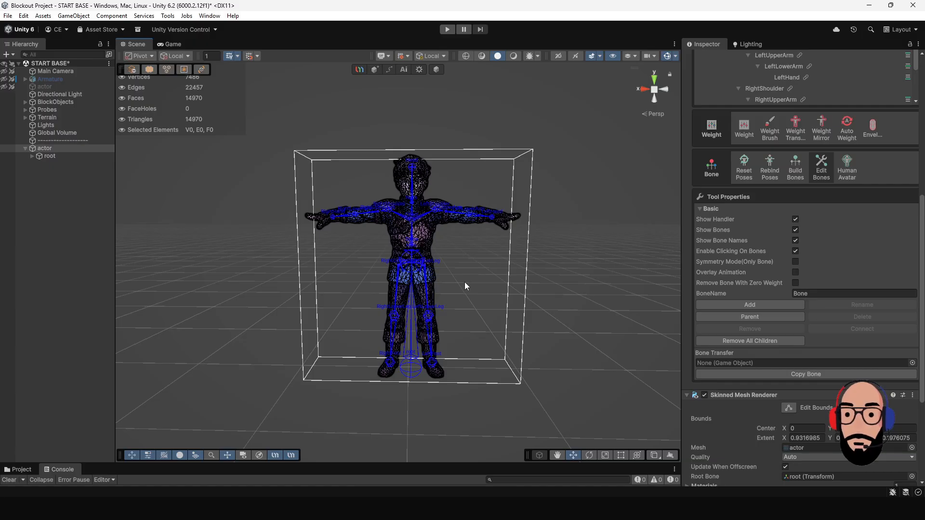
- Leave Rigging mode for Modeling mode and deselect the actor to view it with its normal materials
scroll(819, 193, up, 5)
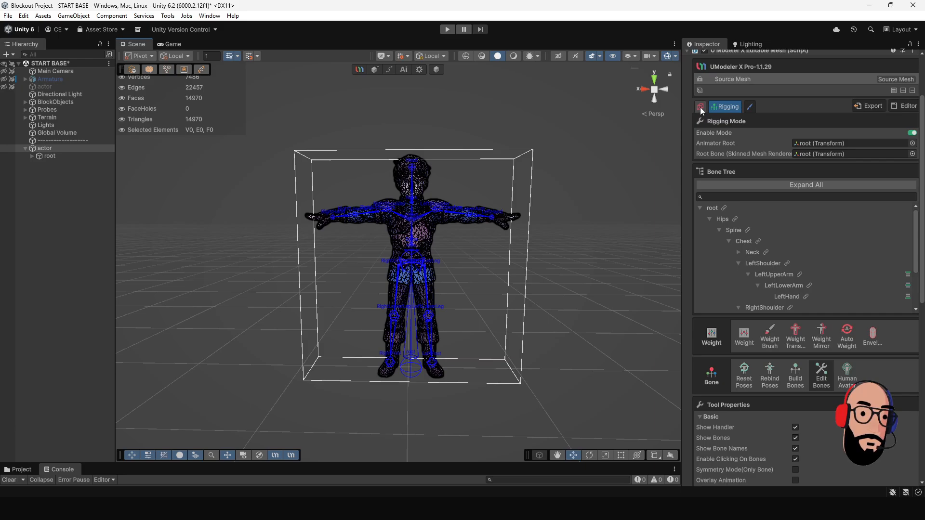
click(701, 107)
click(479, 113)
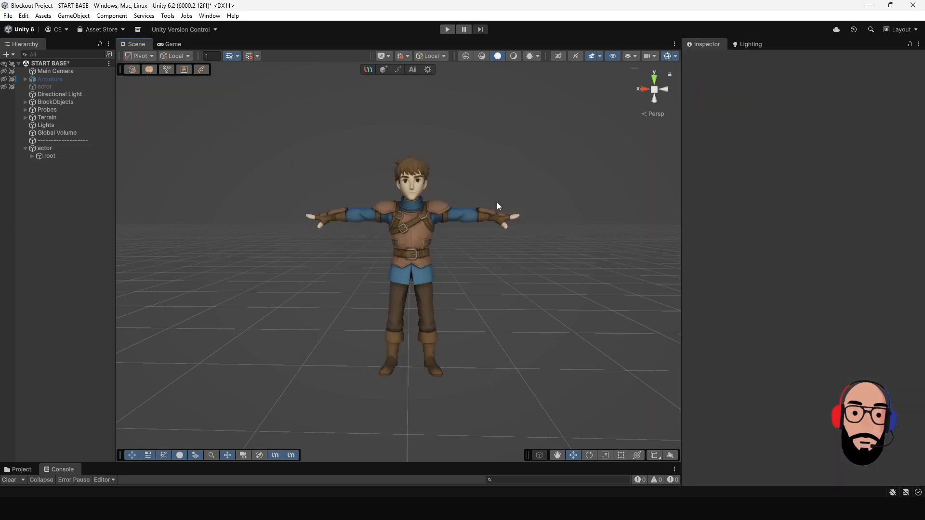
- Export the actor object as an FBX file named actorRigged to the Assets folder
click(45, 149)
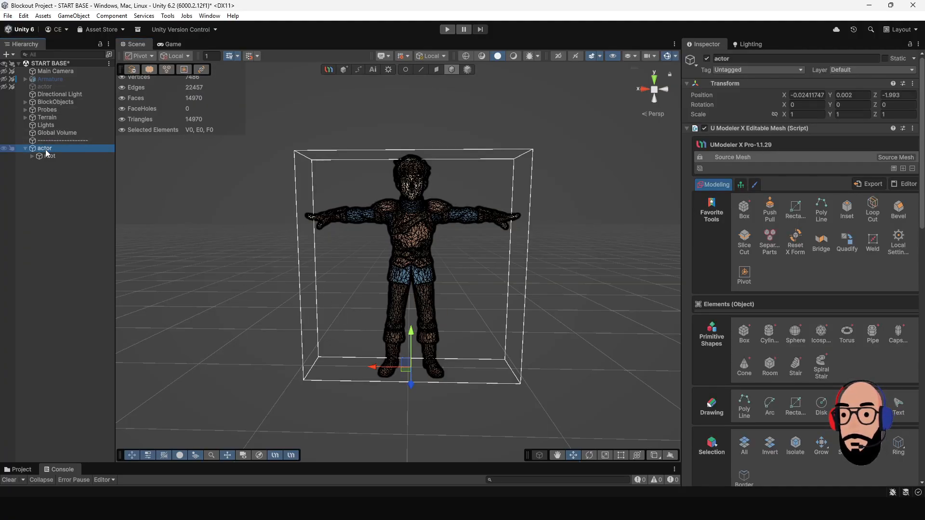
click(75, 16)
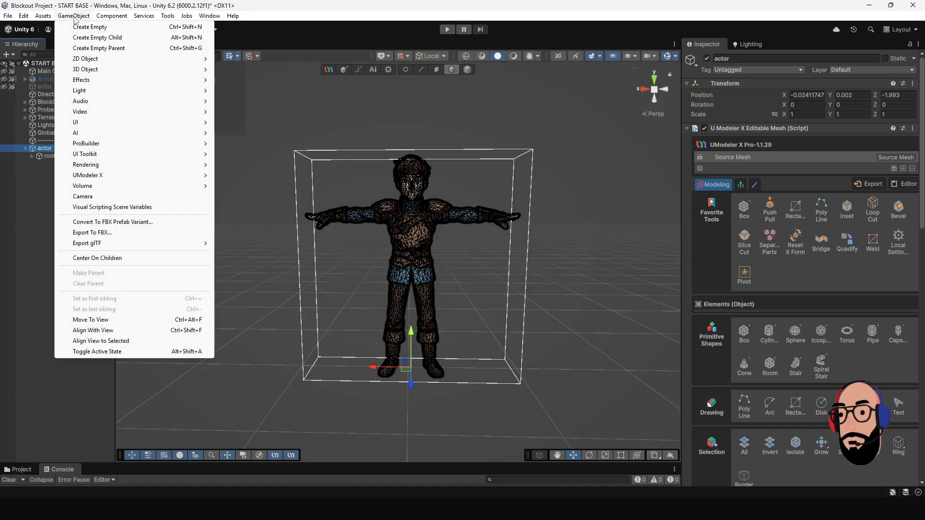
click(105, 234)
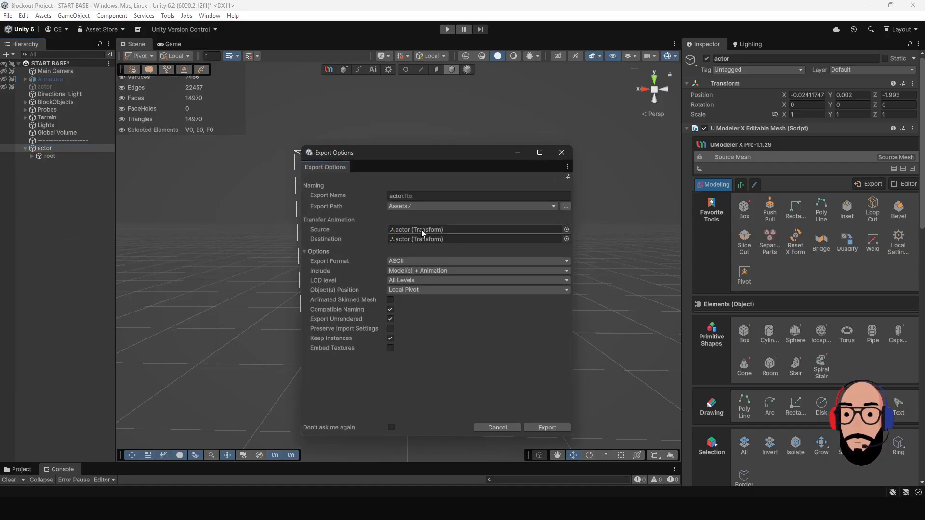
click(405, 197)
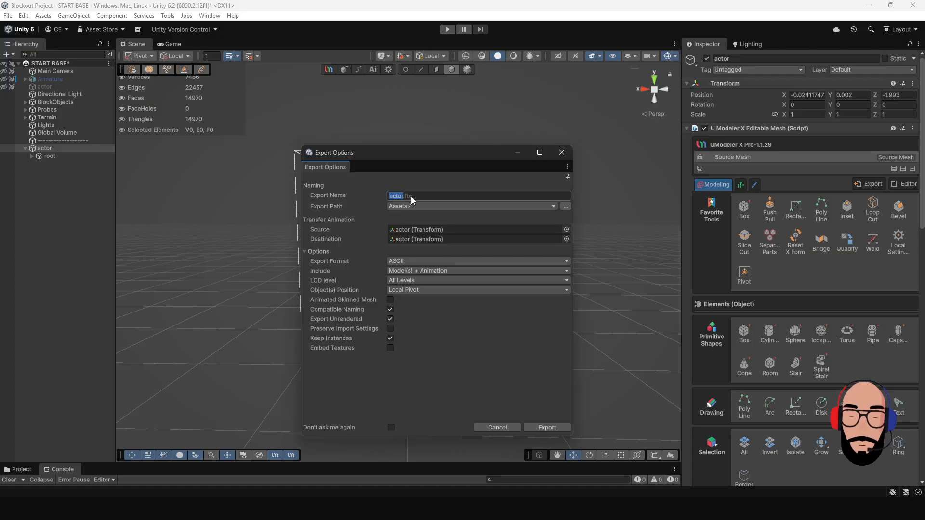
text(Rigged)
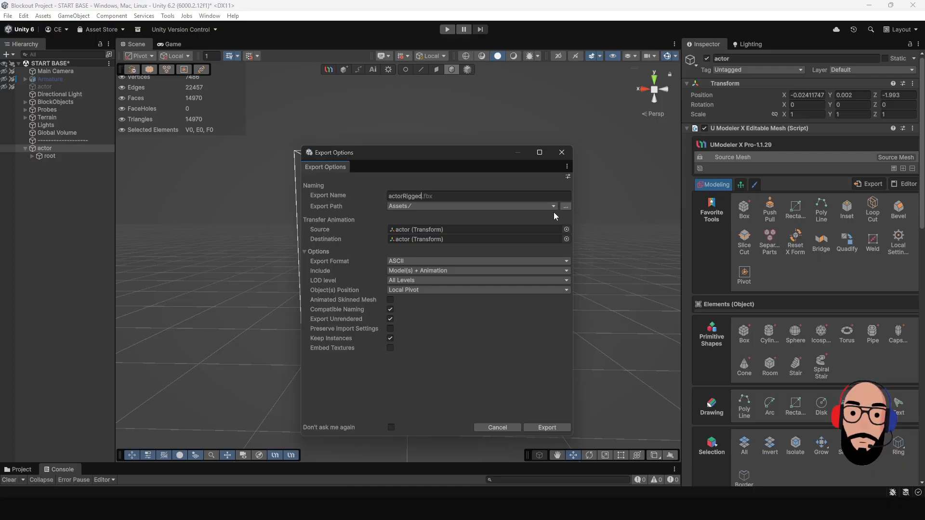
click(553, 428)
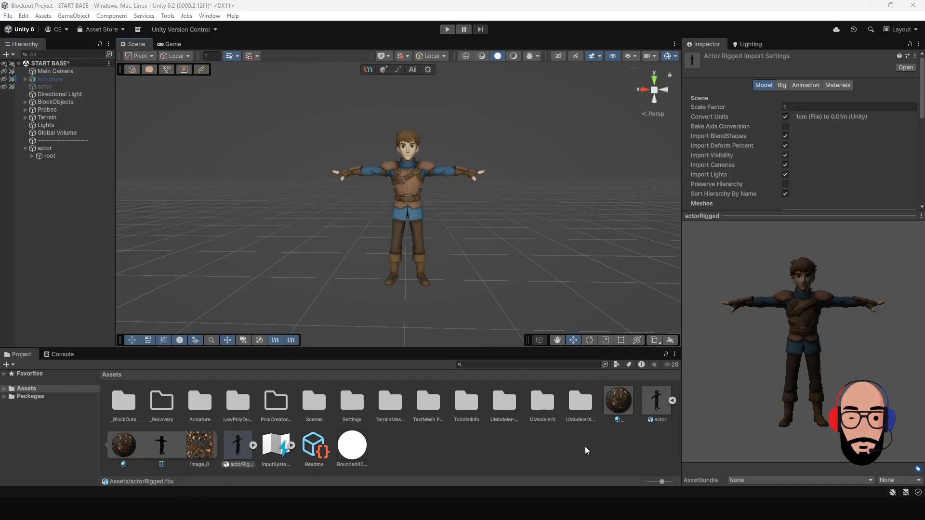
- Select the exported actorRigged model in the Assets folder and examine its preview from several angles
click(672, 400)
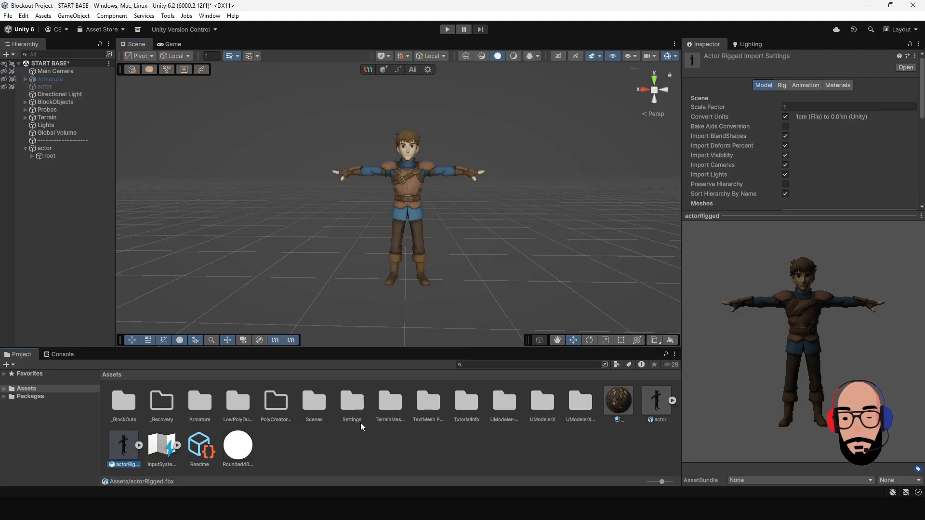
click(316, 455)
click(124, 450)
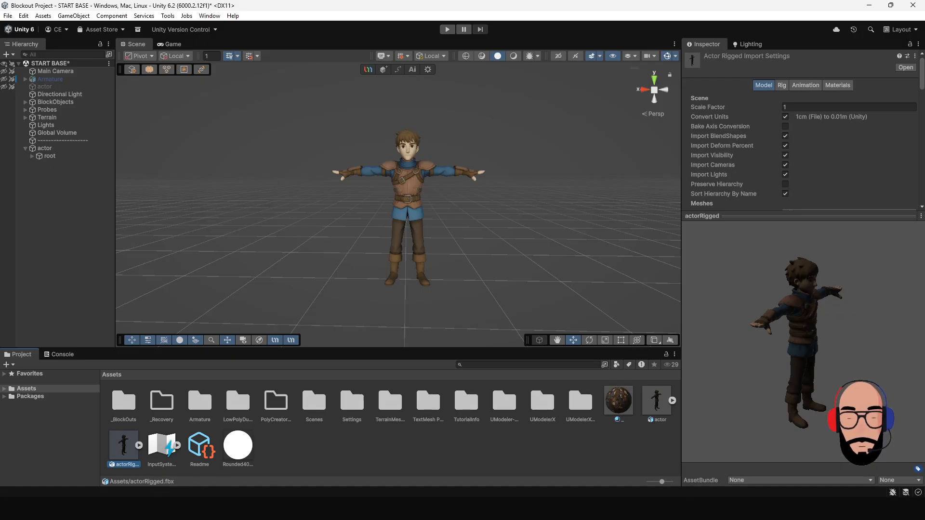
drag(855, 337, 775, 363)
drag(807, 216, 804, 238)
drag(813, 325, 779, 326)
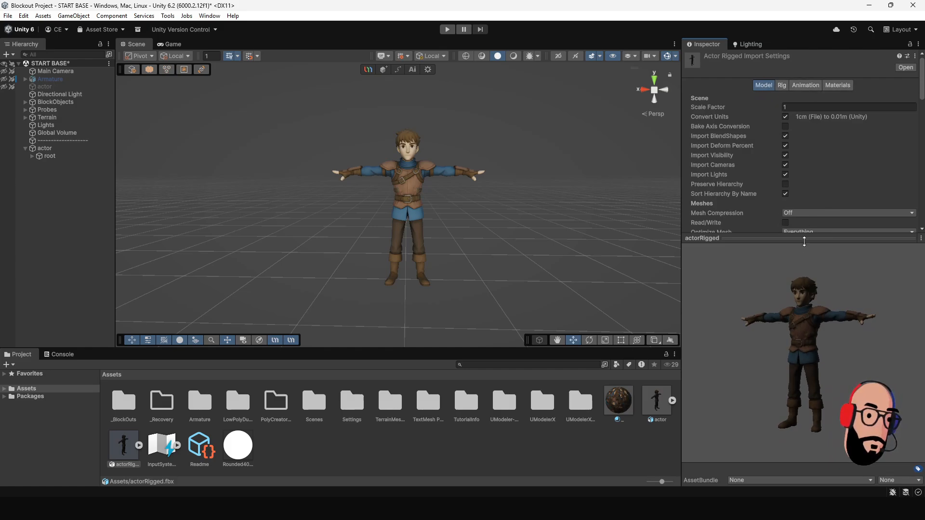
- Review the Model, Rig and Materials import settings of actorRigged
drag(804, 238, 804, 359)
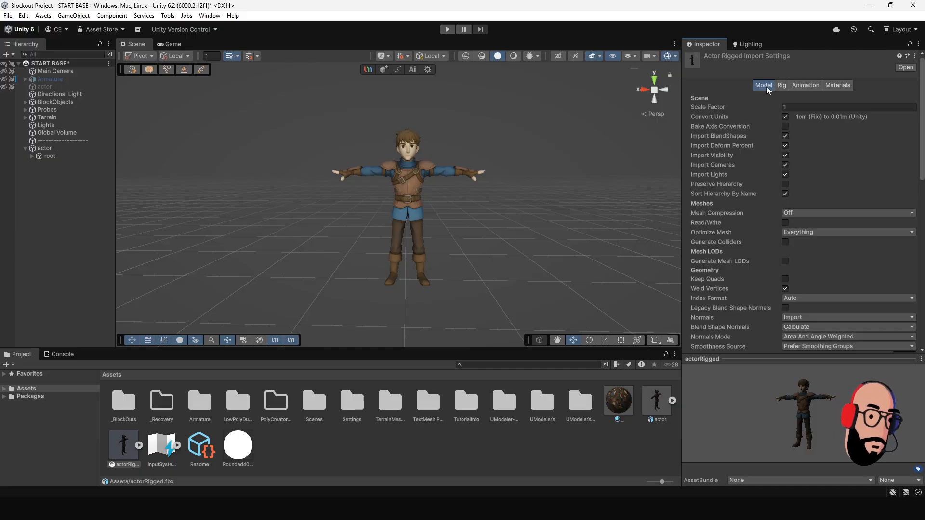
click(780, 85)
click(831, 84)
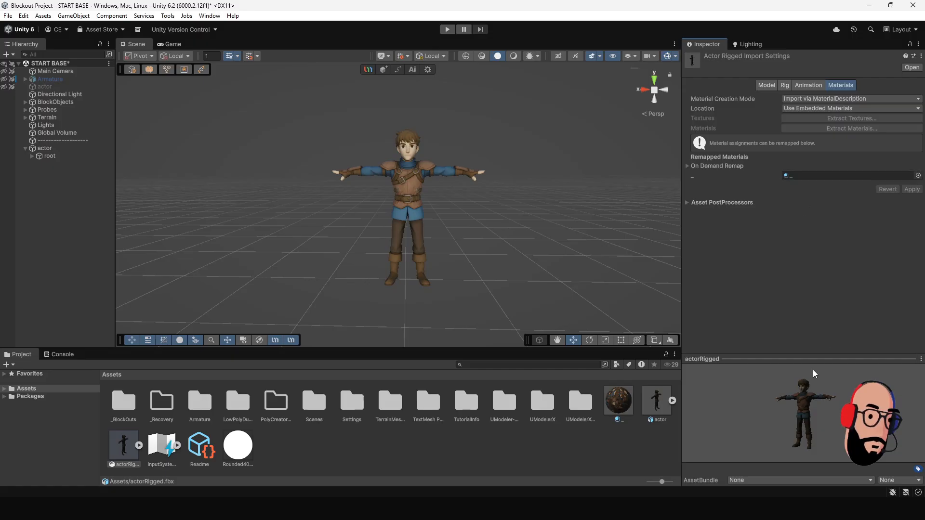
drag(815, 359, 817, 309)
- Set the actorRigged rig's animation type to Humanoid, with the avatar created from this model, and apply the change
click(784, 86)
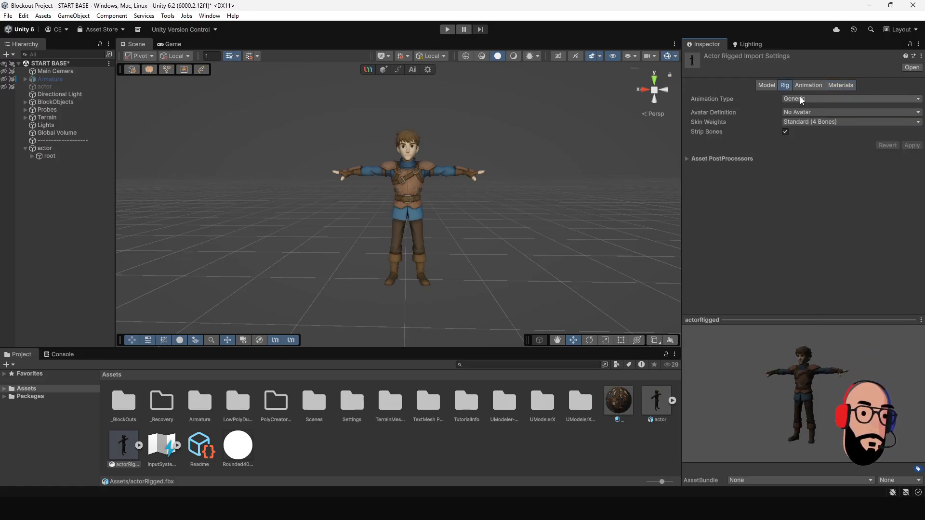
click(801, 99)
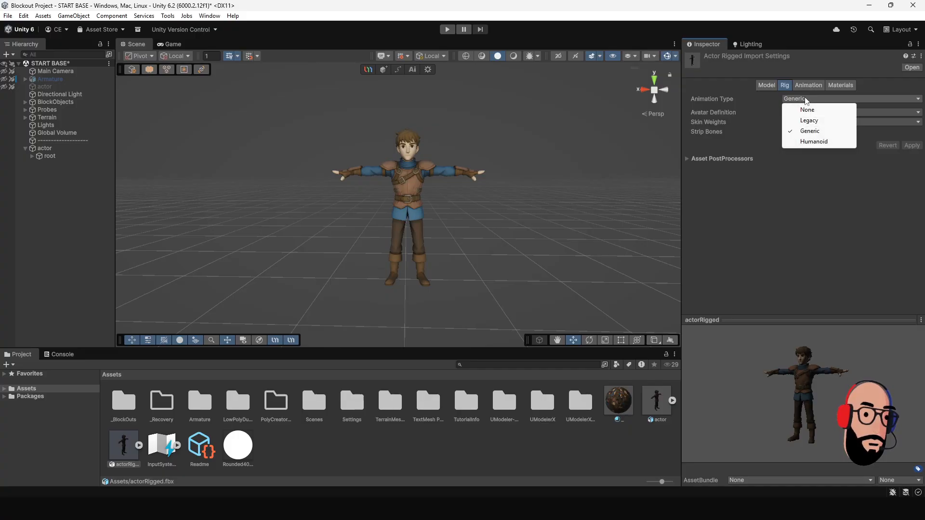
click(813, 142)
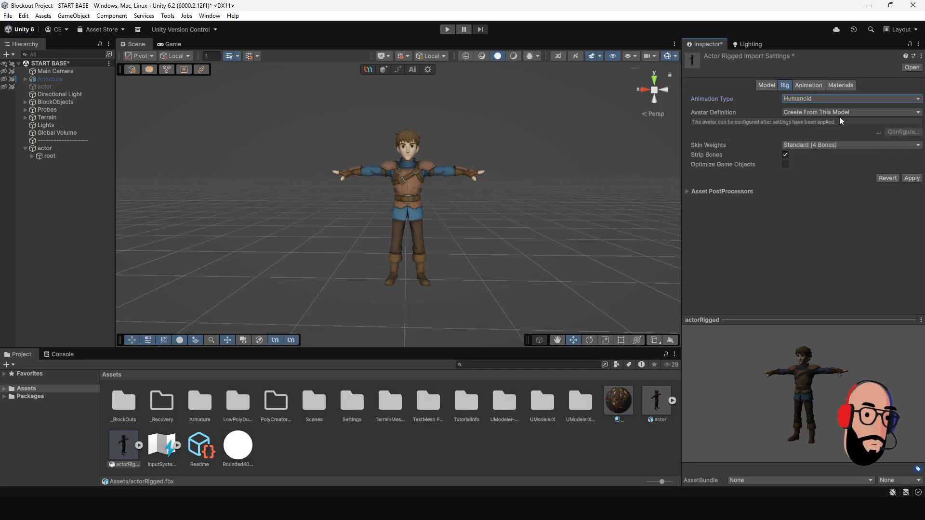
click(912, 178)
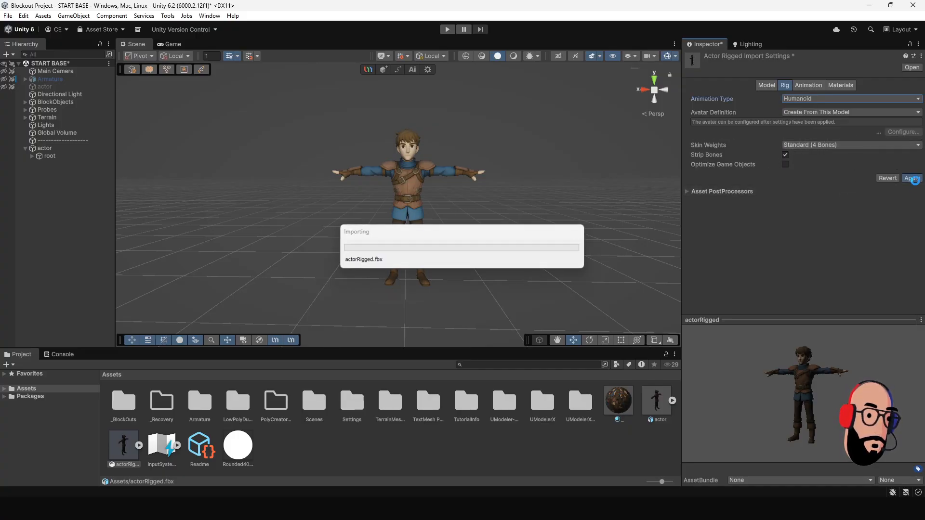
drag(810, 403, 766, 391)
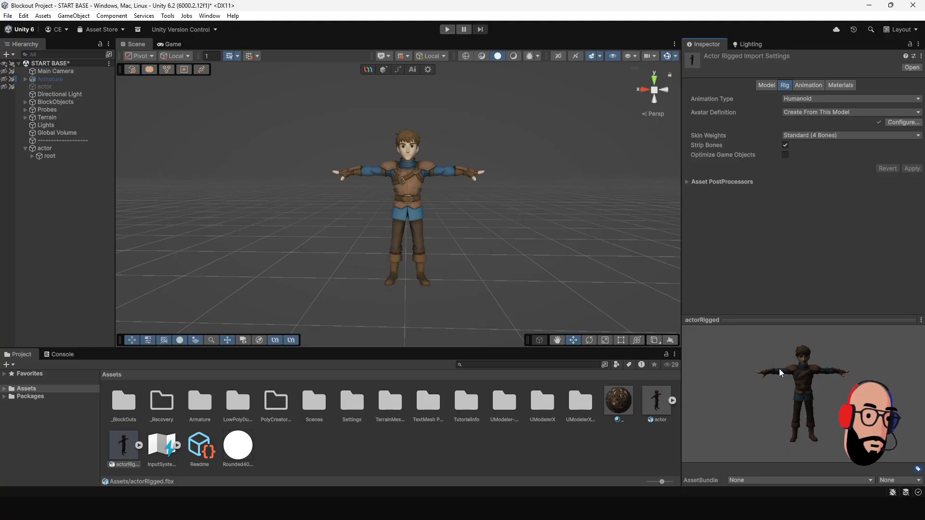
drag(800, 320, 801, 243)
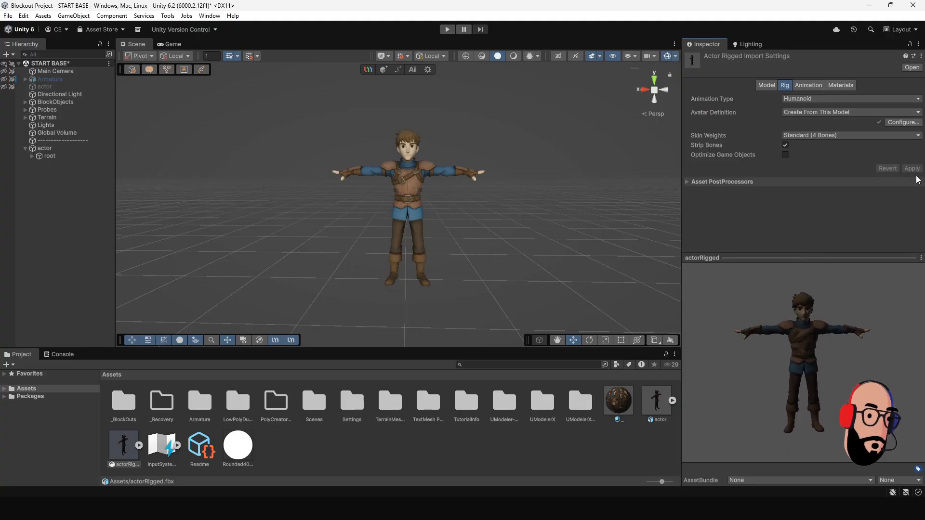
- Open the avatar configuration for actorRigged and review the bone mapping of the body, arms and legs
click(898, 123)
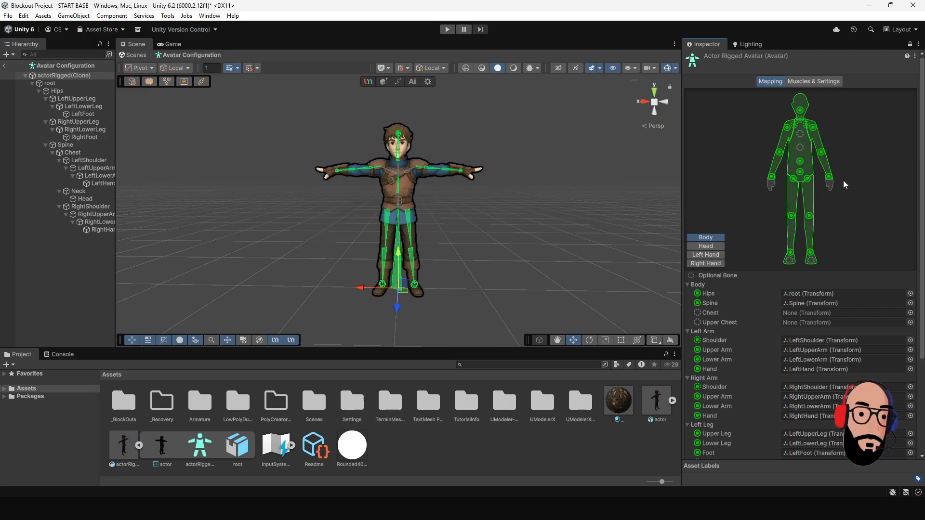
scroll(772, 312, down, 3)
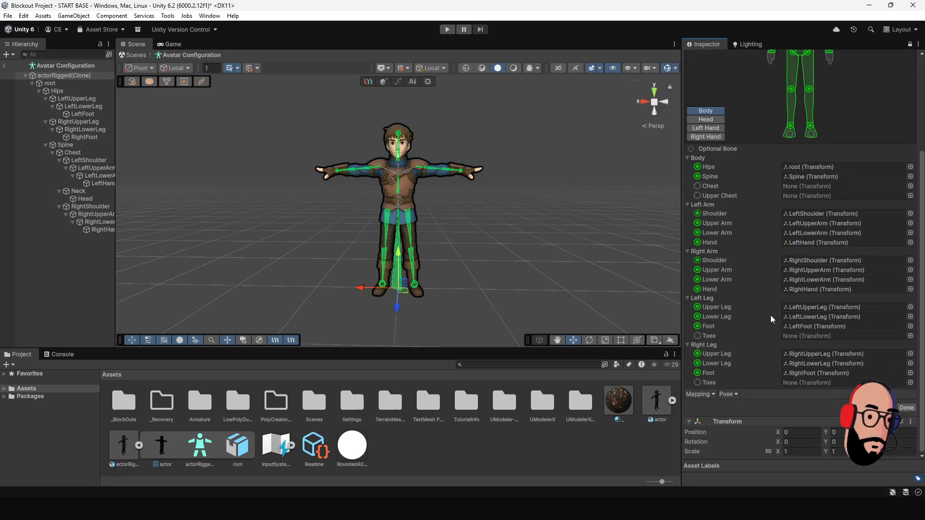
scroll(770, 317, up, 3)
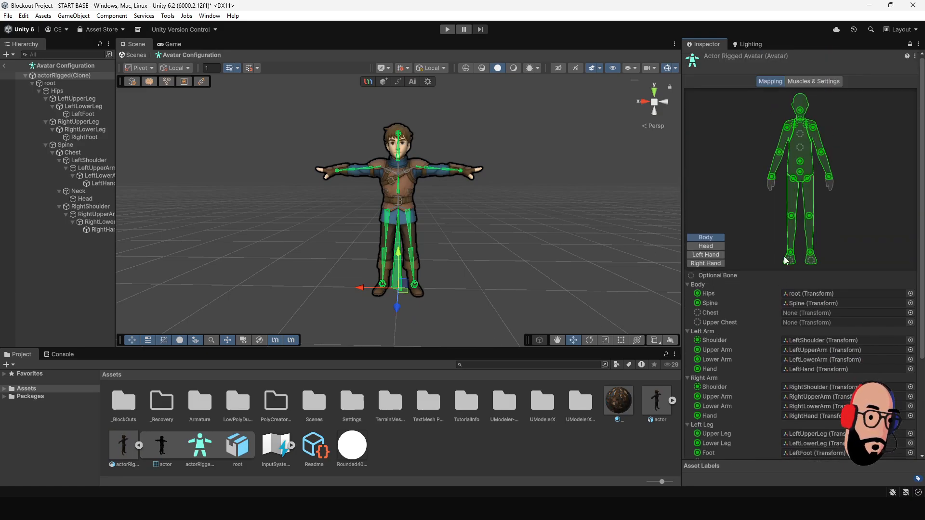
- Open the avatar's muscle settings and preview a Body muscle to test how the character's mesh deforms
click(819, 82)
middle_drag(509, 294, 516, 228)
scroll(516, 228, up, 5)
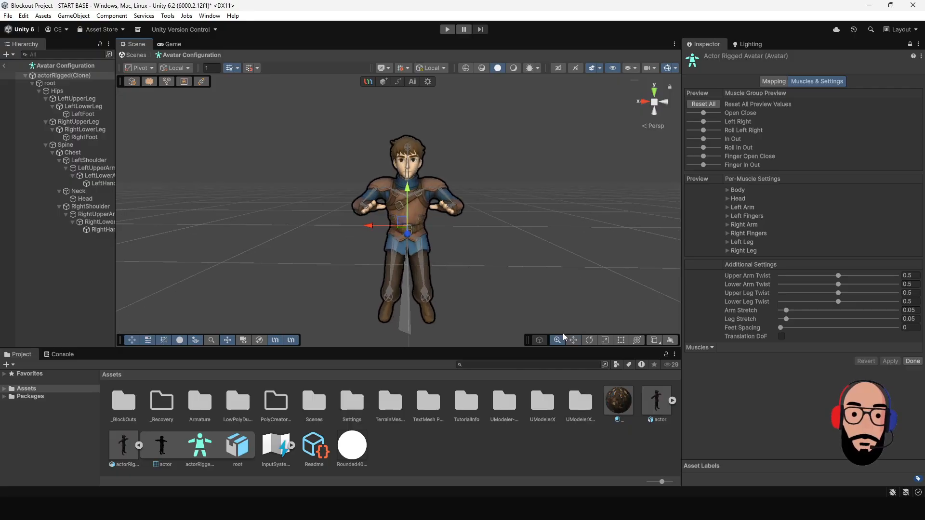
alt+drag(621, 277, 498, 268)
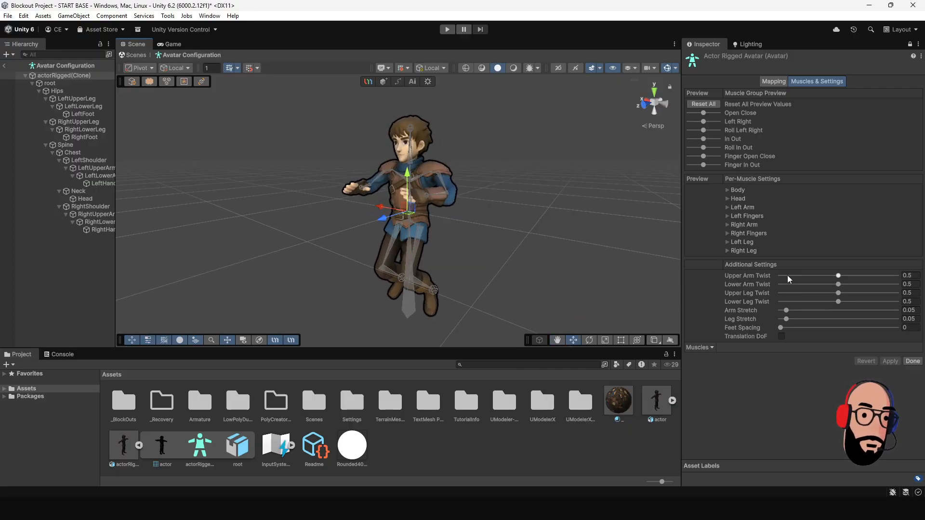
click(730, 190)
drag(704, 203, 672, 207)
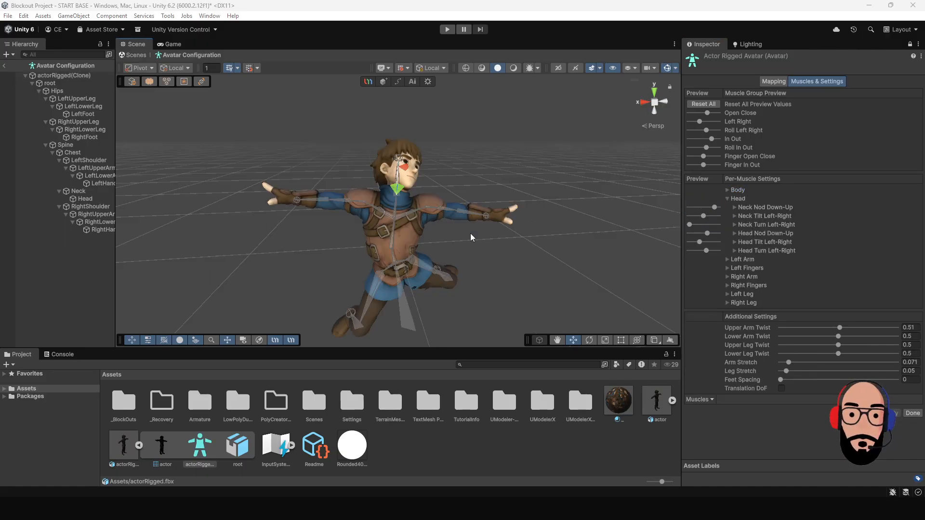
- Preview the Open Close muscle group at its middle position and examine the posed character's deformation from all sides
alt+drag(471, 237, 489, 231)
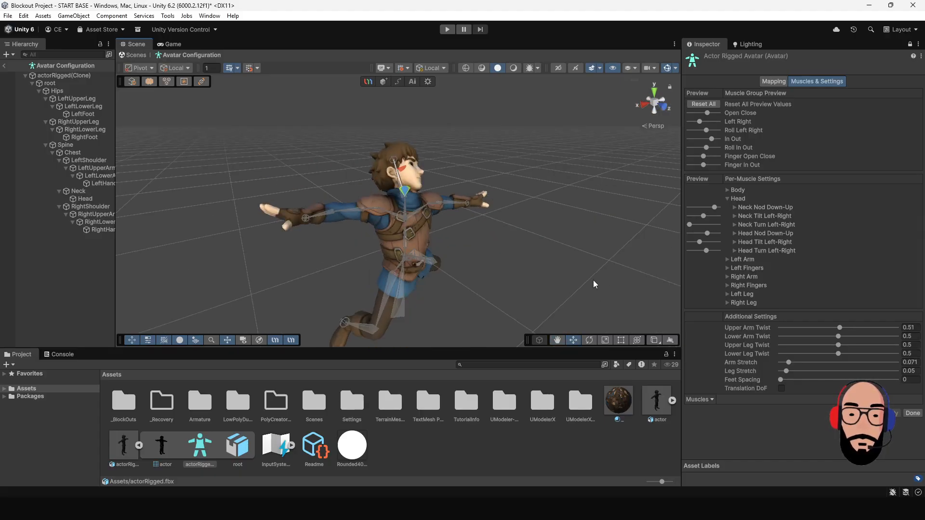
alt+drag(592, 274, 587, 235)
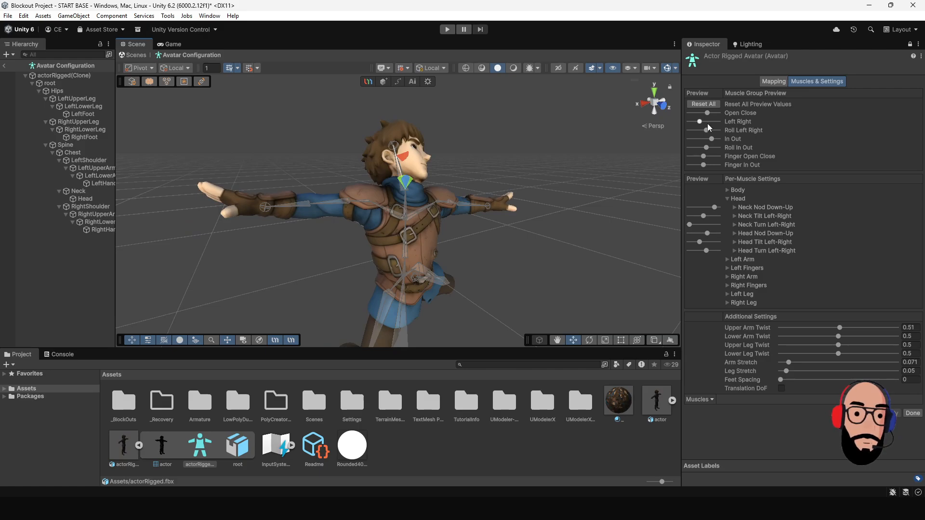
drag(708, 116, 705, 116)
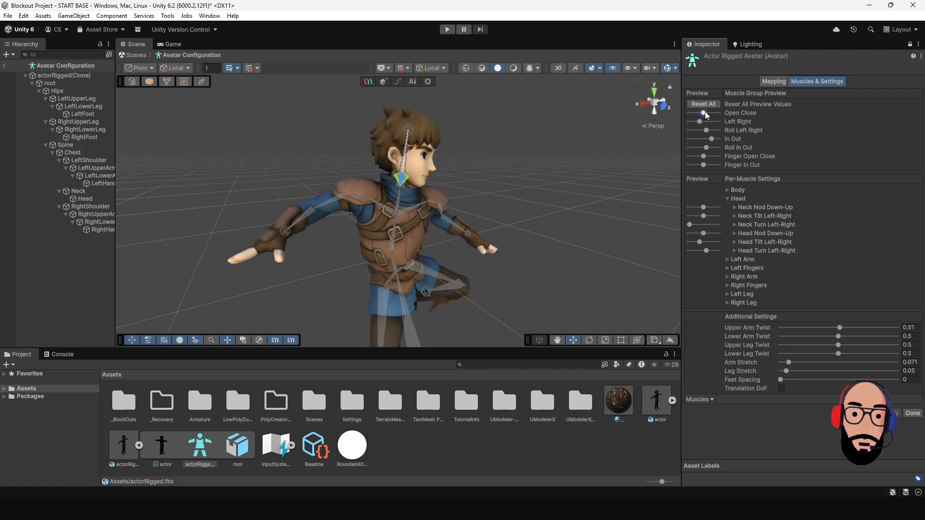
alt+drag(587, 164, 347, 182)
alt+right_drag(534, 183, 398, 152)
alt+drag(564, 179, 413, 180)
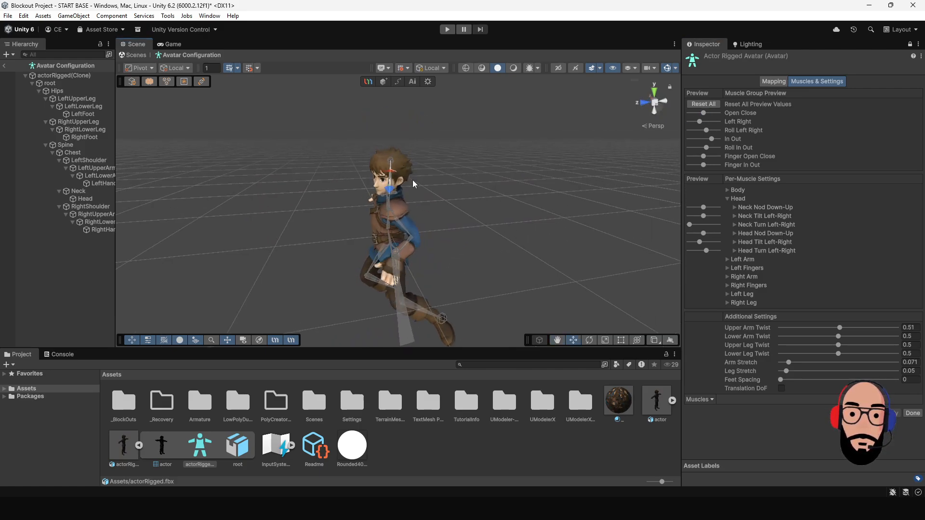
alt+drag(545, 232, 569, 251)
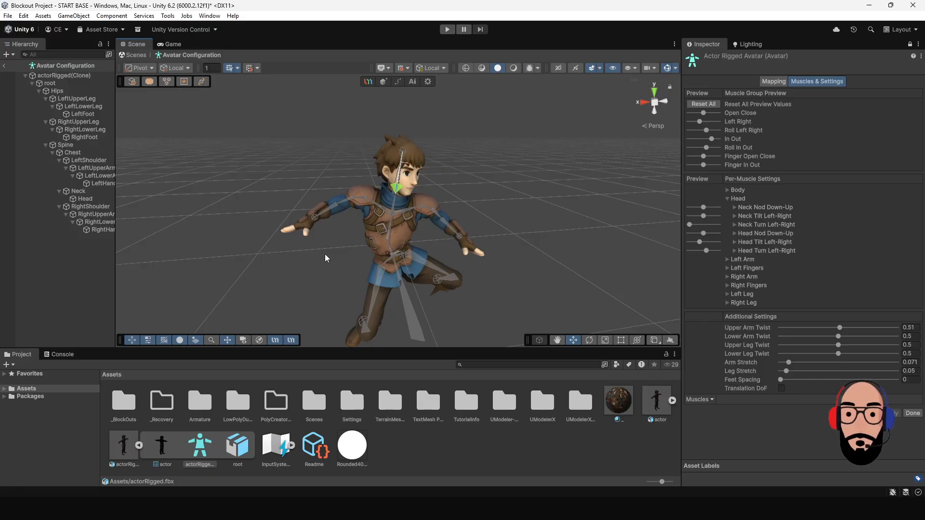
alt+drag(324, 259, 447, 264)
alt+drag(487, 186, 487, 265)
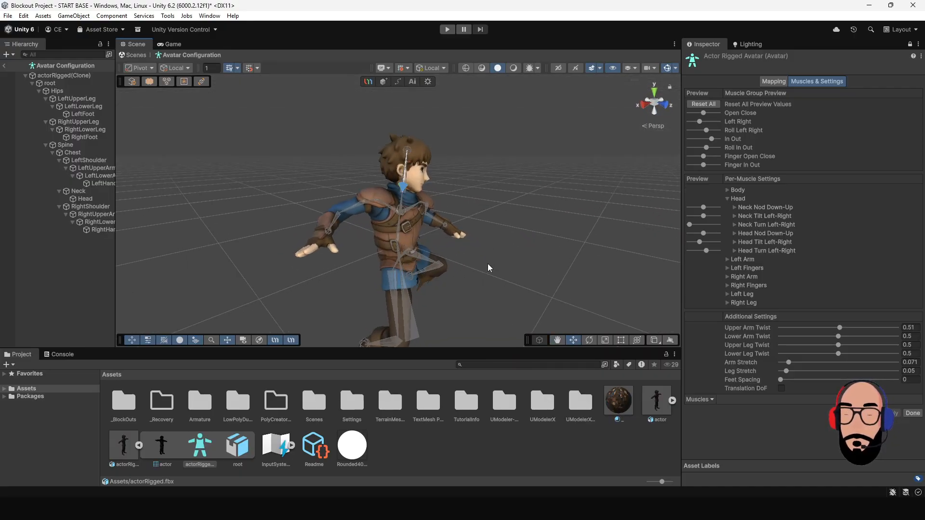